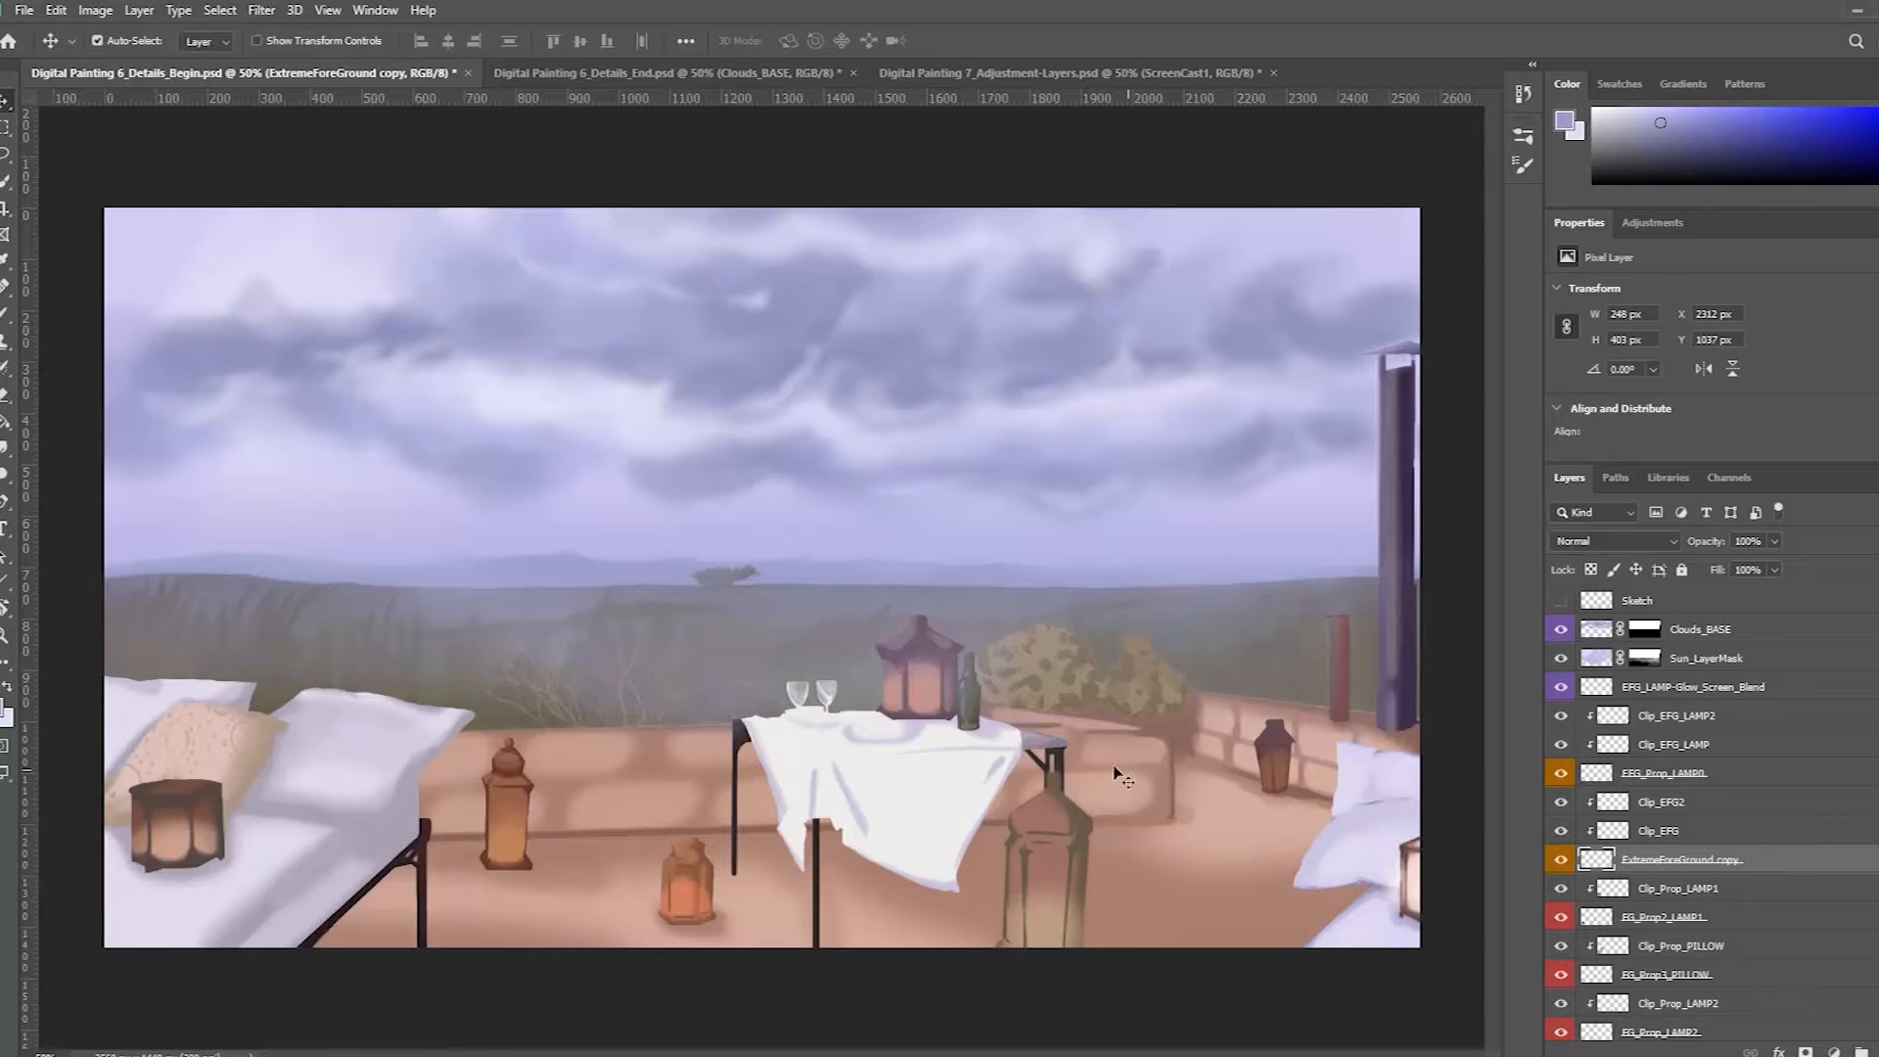
pyautogui.keyDown('ctrl'); pyautogui.click(993, 713); pyautogui.keyUp('ctrl')
pyautogui.moveTo(1128, 779); pyautogui.dragTo(1089, 687)
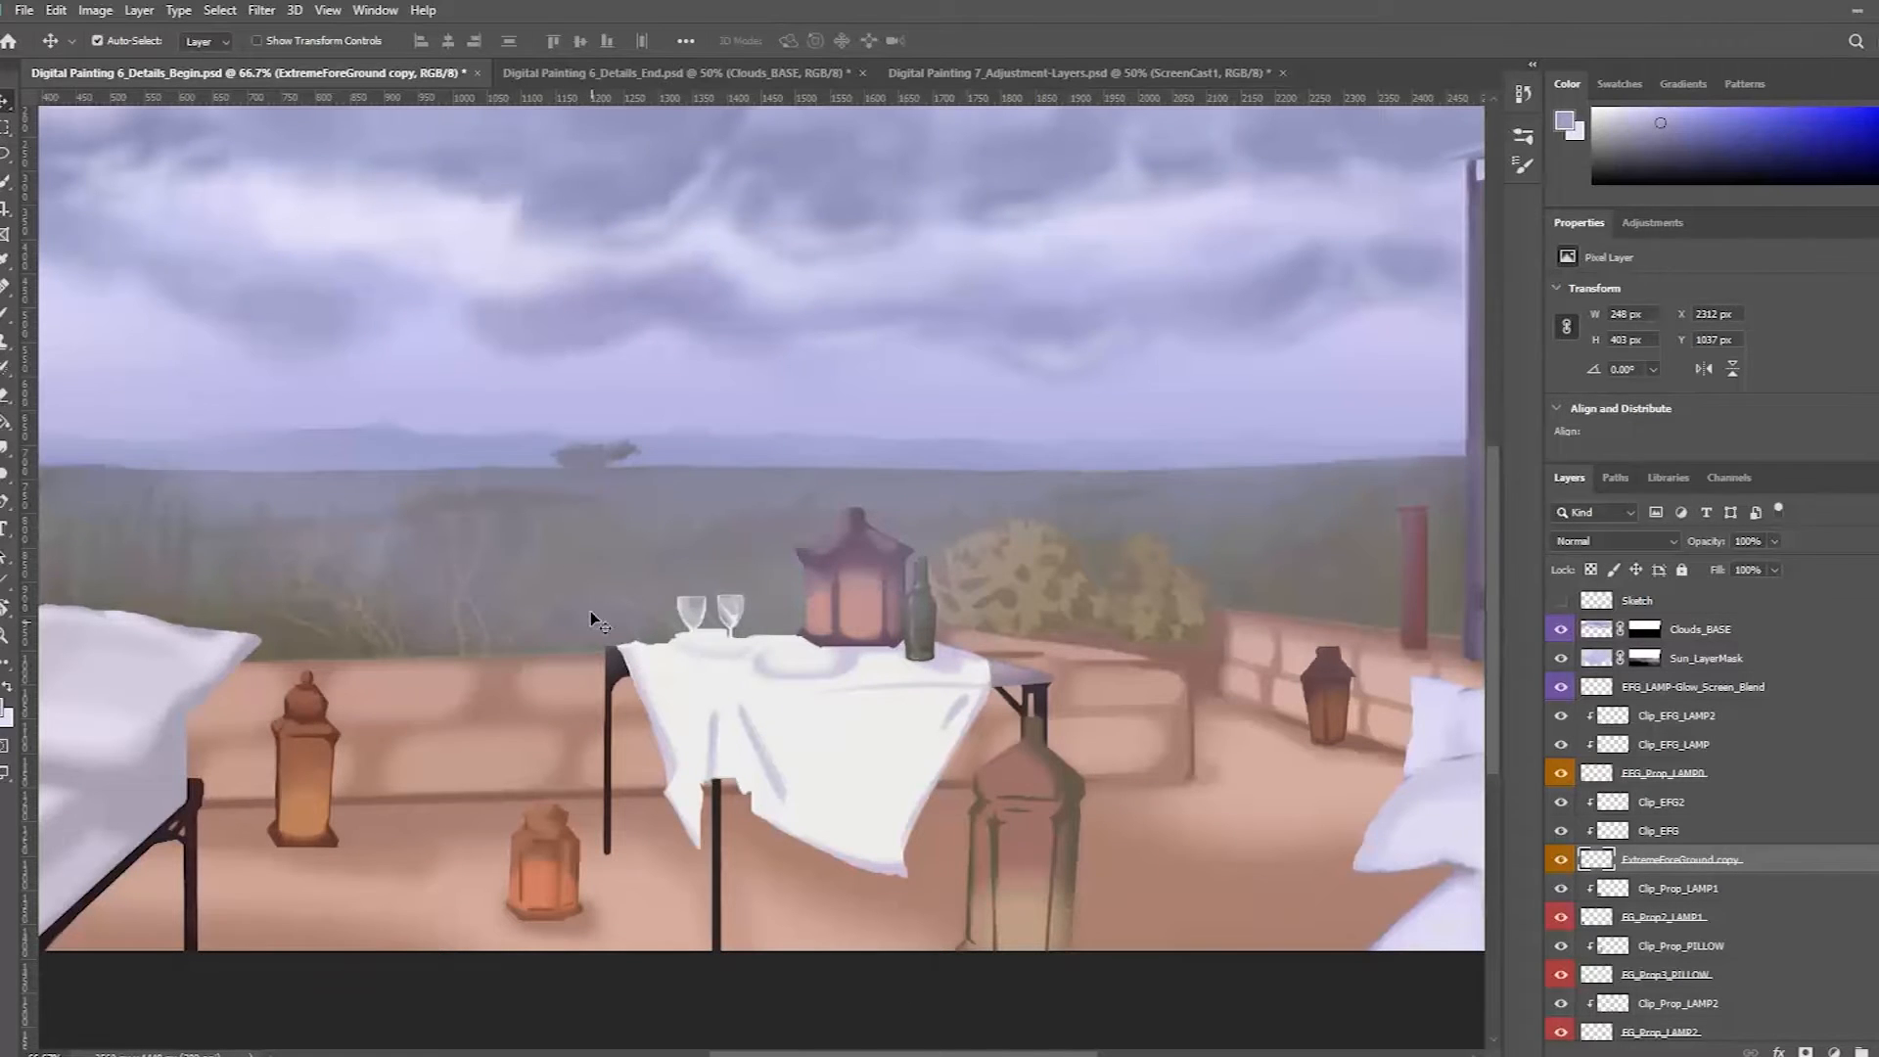
pyautogui.hotkey('ctrl', 'space')
pyautogui.hotkey('ctrl', '-')
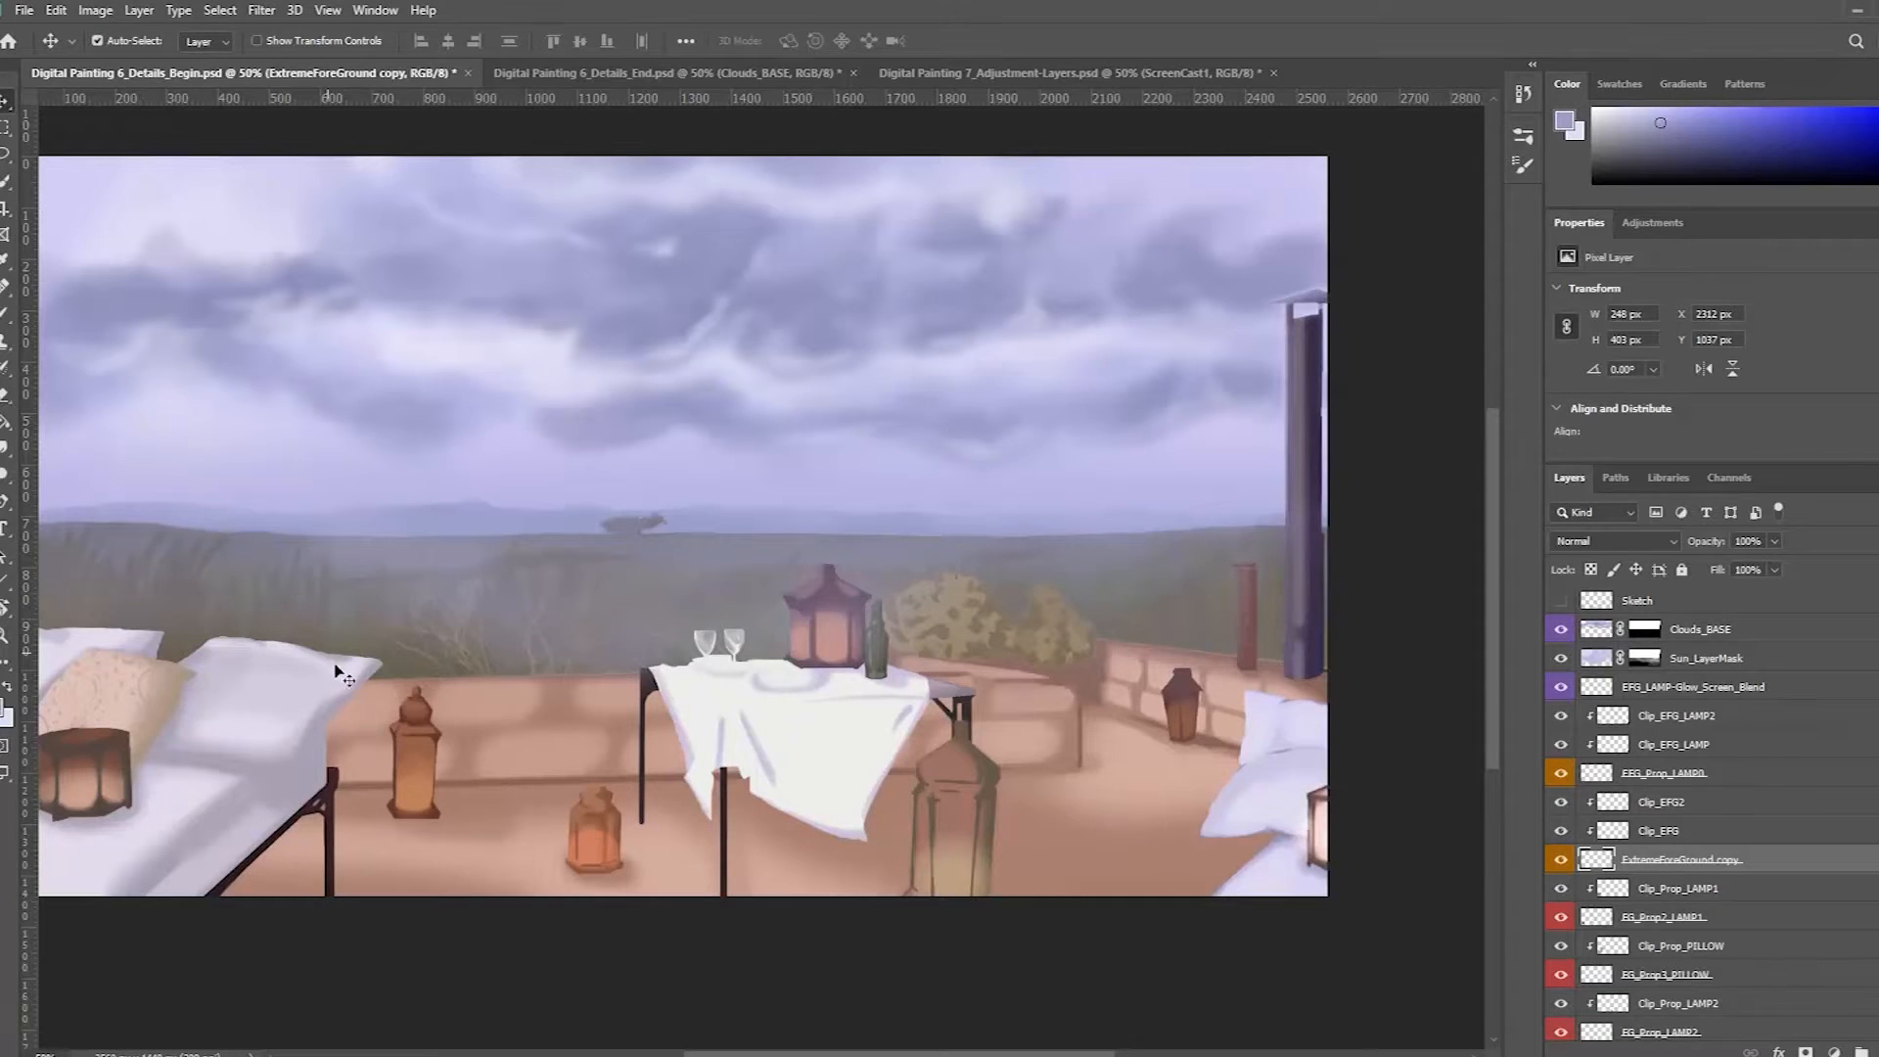
pyautogui.moveTo(264, 786); pyautogui.dragTo(339, 818)
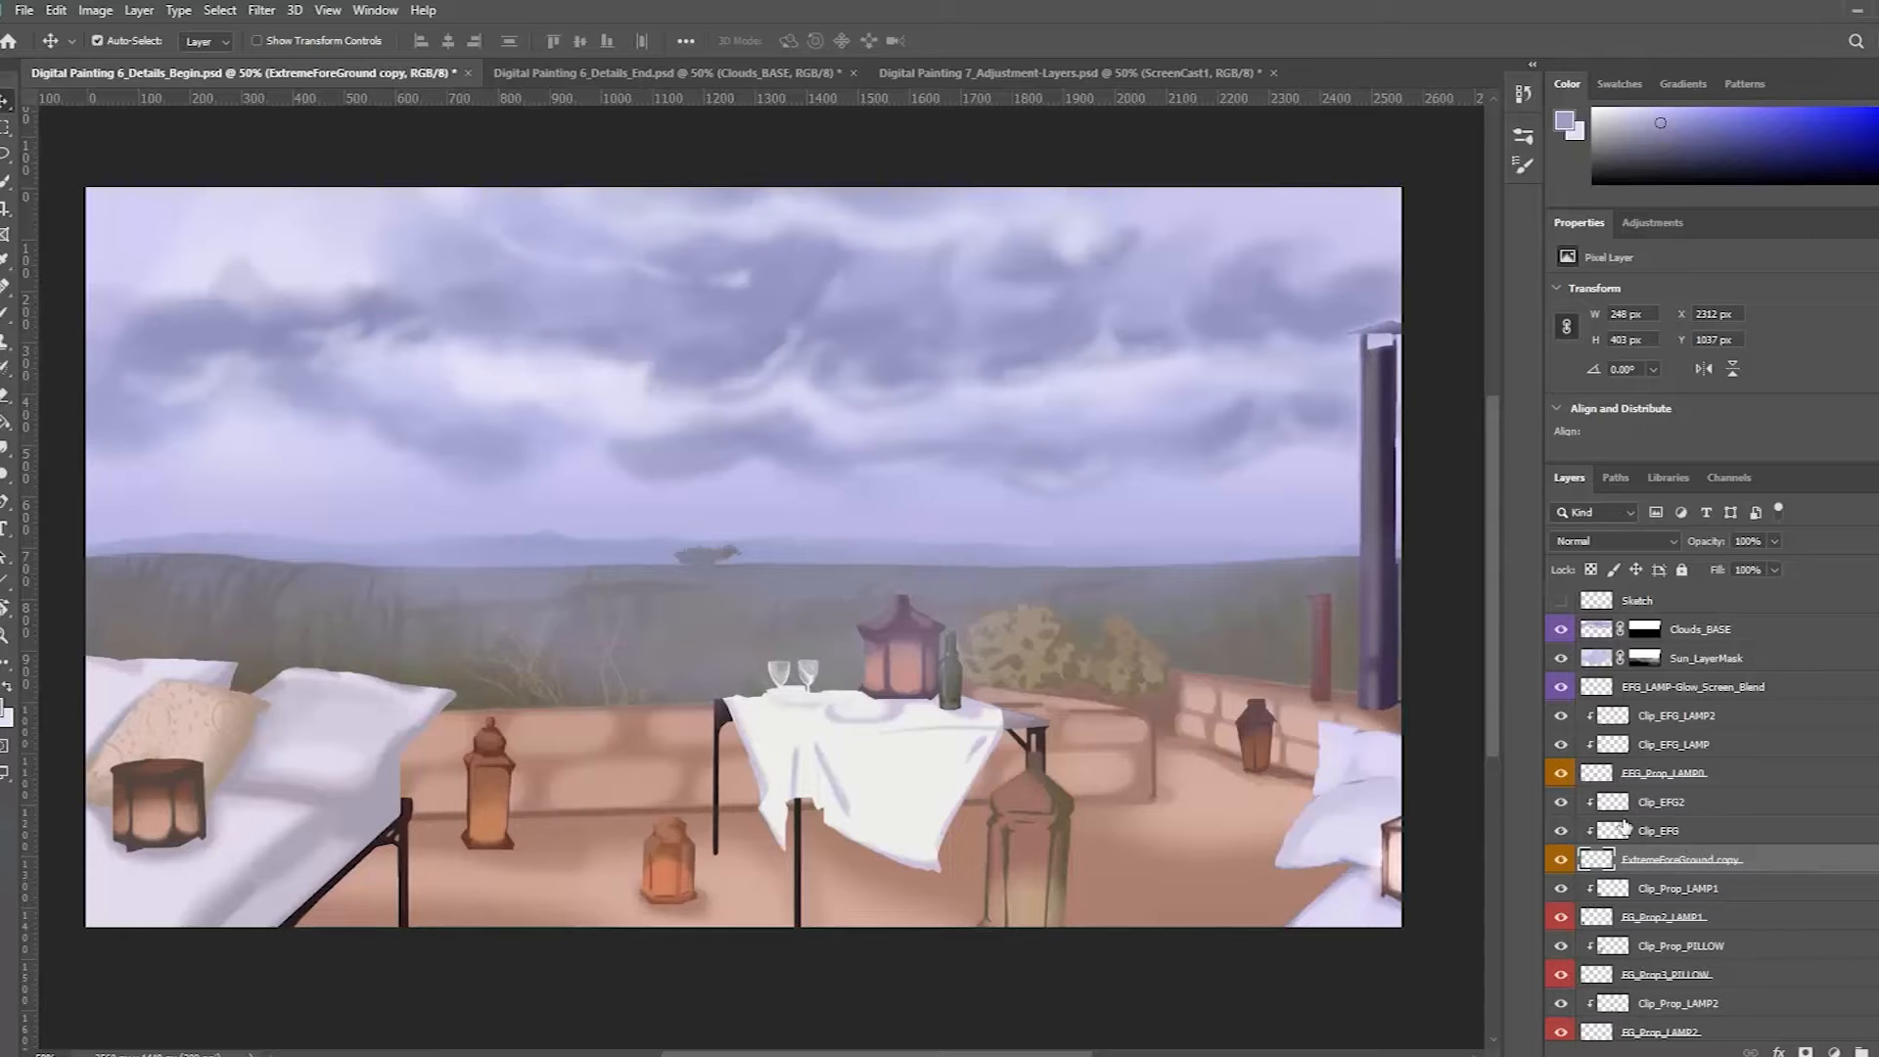
# Step: Check what the ExtremeForeGround copy layer contains by toggling its visibility, and duplicate the layer
pyautogui.keyDown('ctrl'); pyautogui.click(1351, 764); pyautogui.keyUp('ctrl')
pyautogui.keyDown('ctrl'); pyautogui.click(1351, 765); pyautogui.keyUp('ctrl')
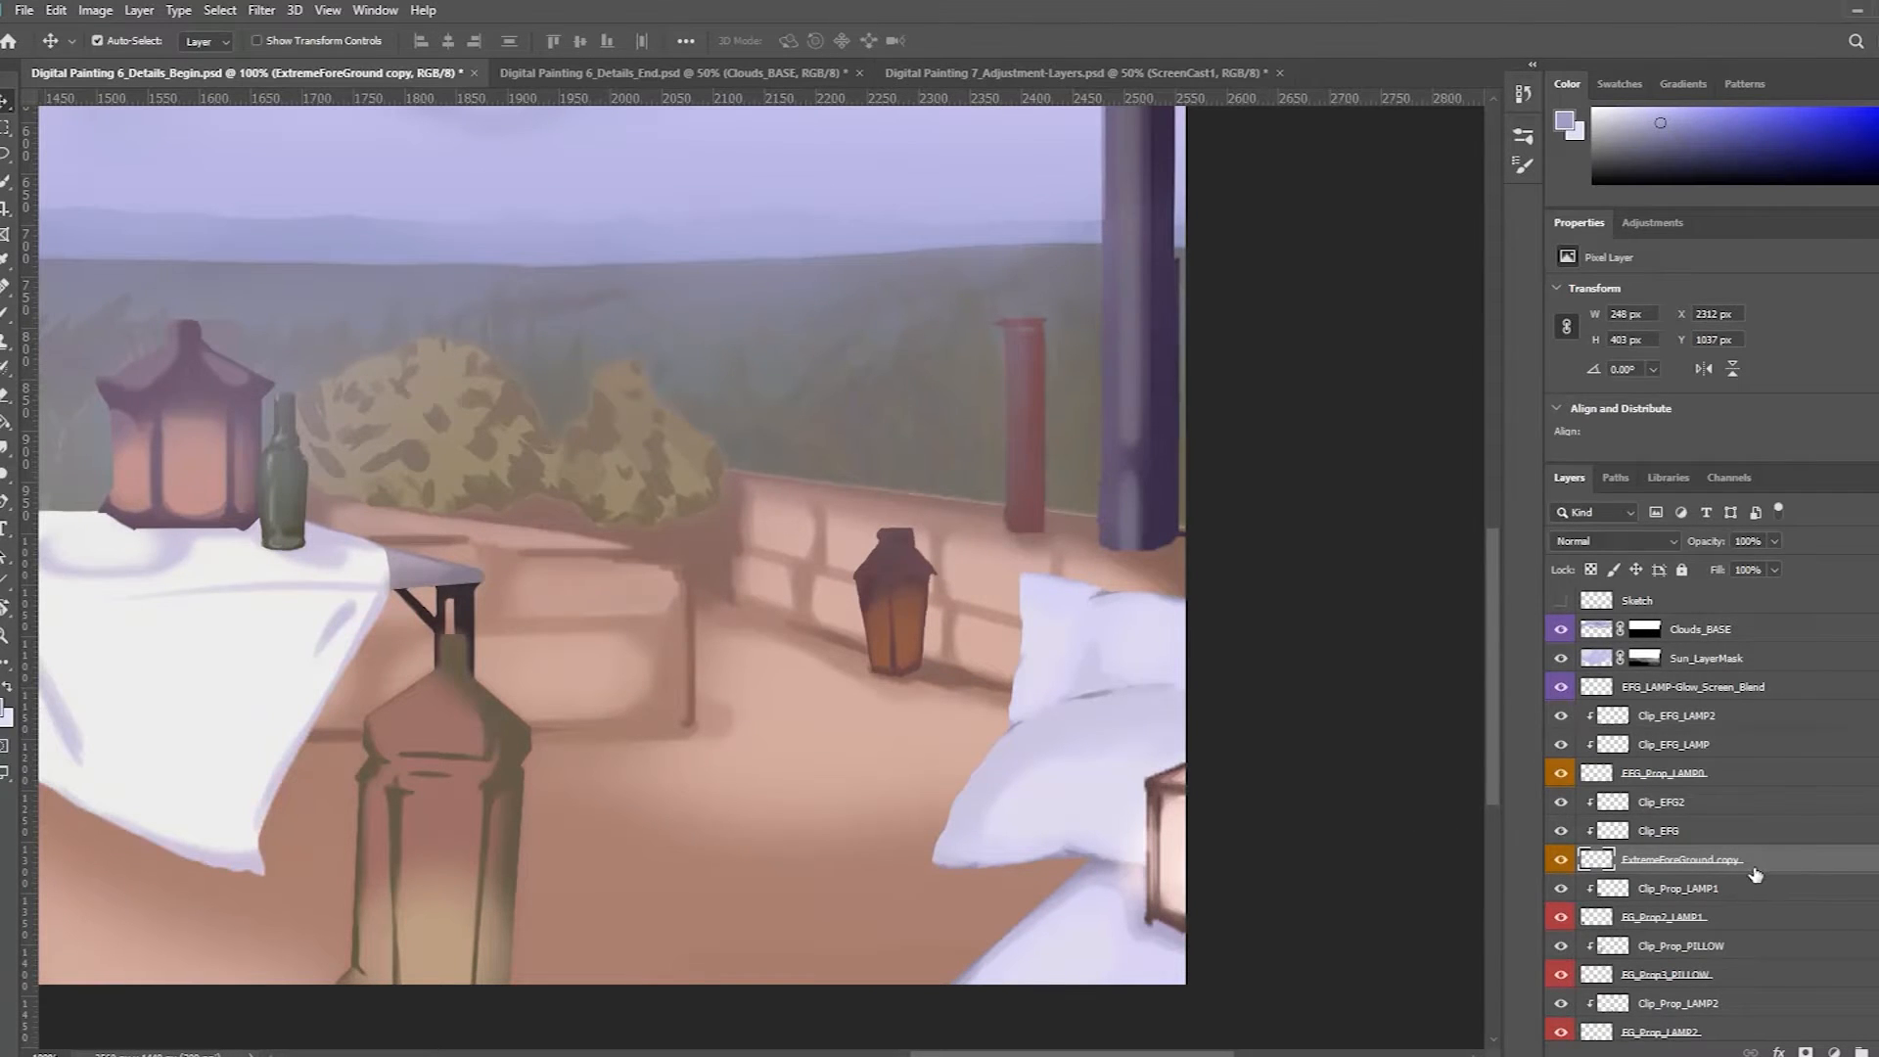
pyautogui.click(1561, 862)
pyautogui.click(1561, 861)
pyautogui.press('ctrl')
pyautogui.hotkey('ctrl', 'j')
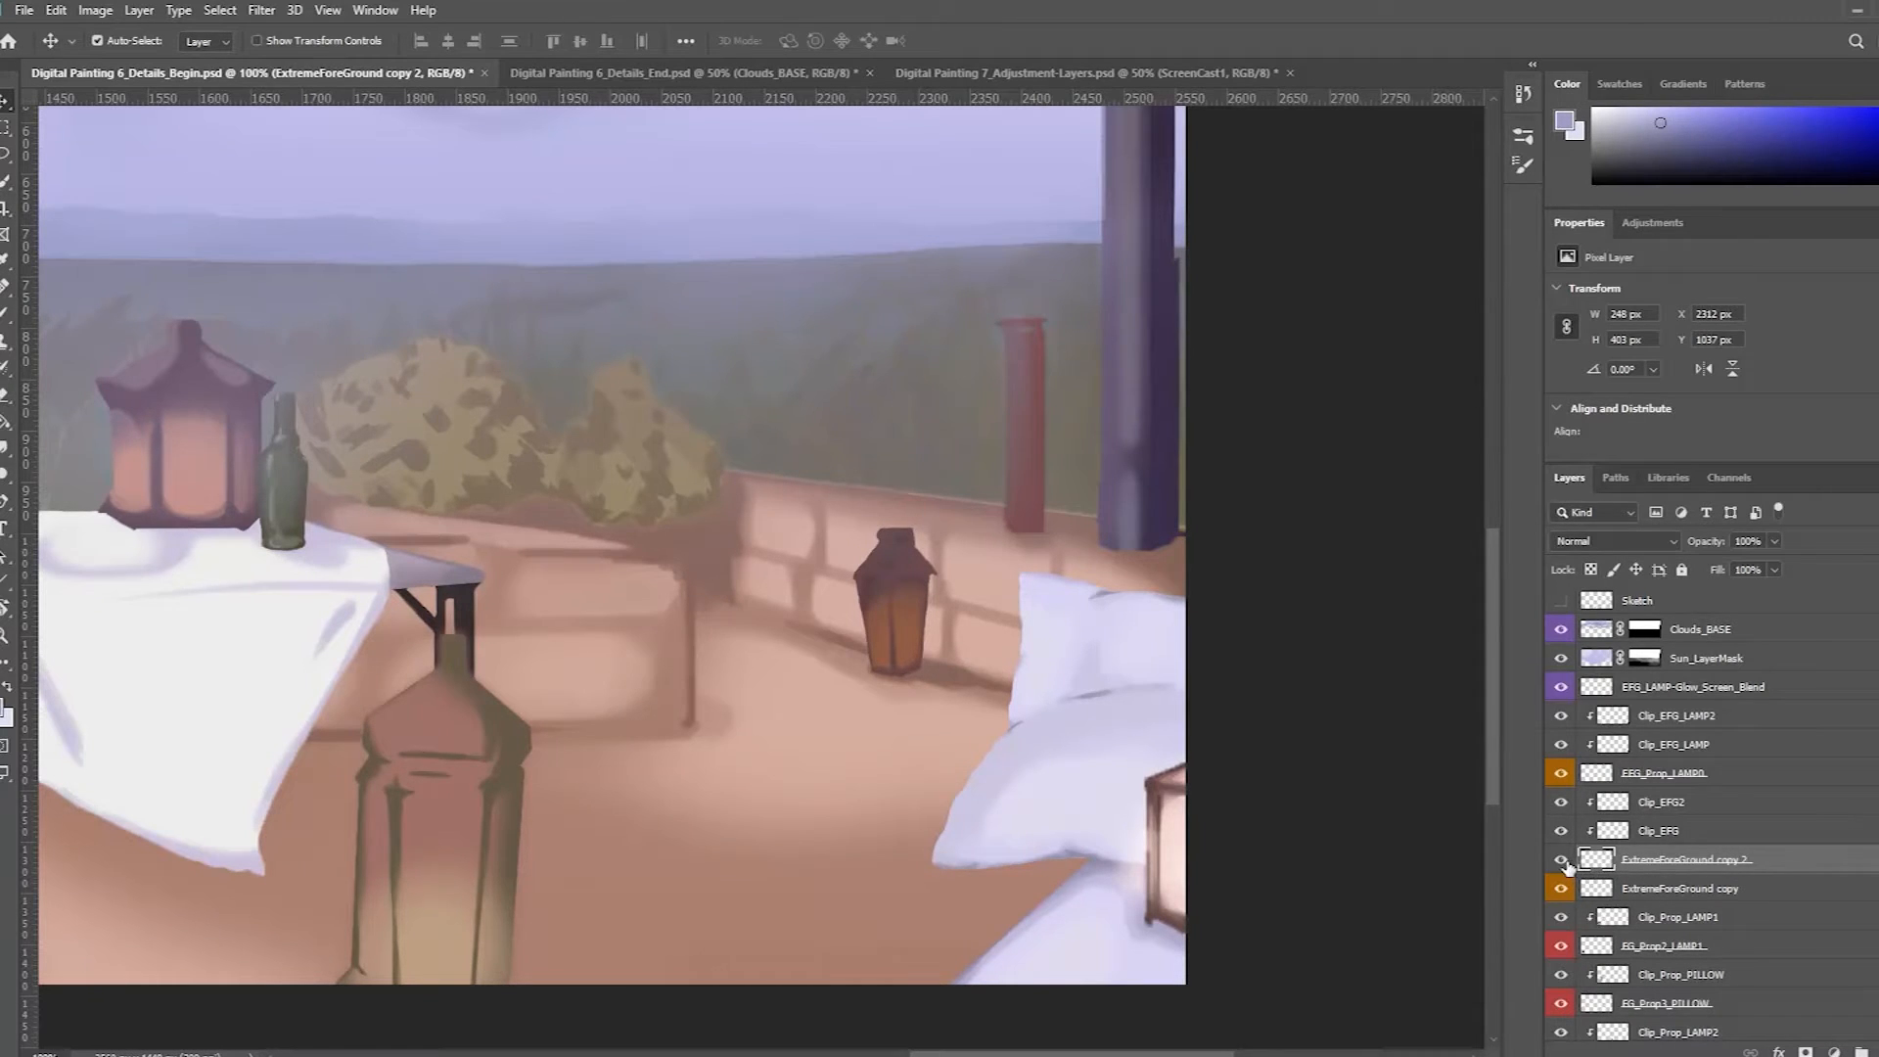
# Step: Rename the new duplicate layer to ExtremeForeGround
pyautogui.doubleClick(1744, 861)
pyautogui.moveTo(1719, 858); pyautogui.dragTo(1758, 859)
pyautogui.press('BackSpace')
# Step: Rename the original ExtremeForeGround copy layer beneath it to ExtremeForeGround_BLUR
pyautogui.click(1779, 901)
pyautogui.doubleClick(1723, 894)
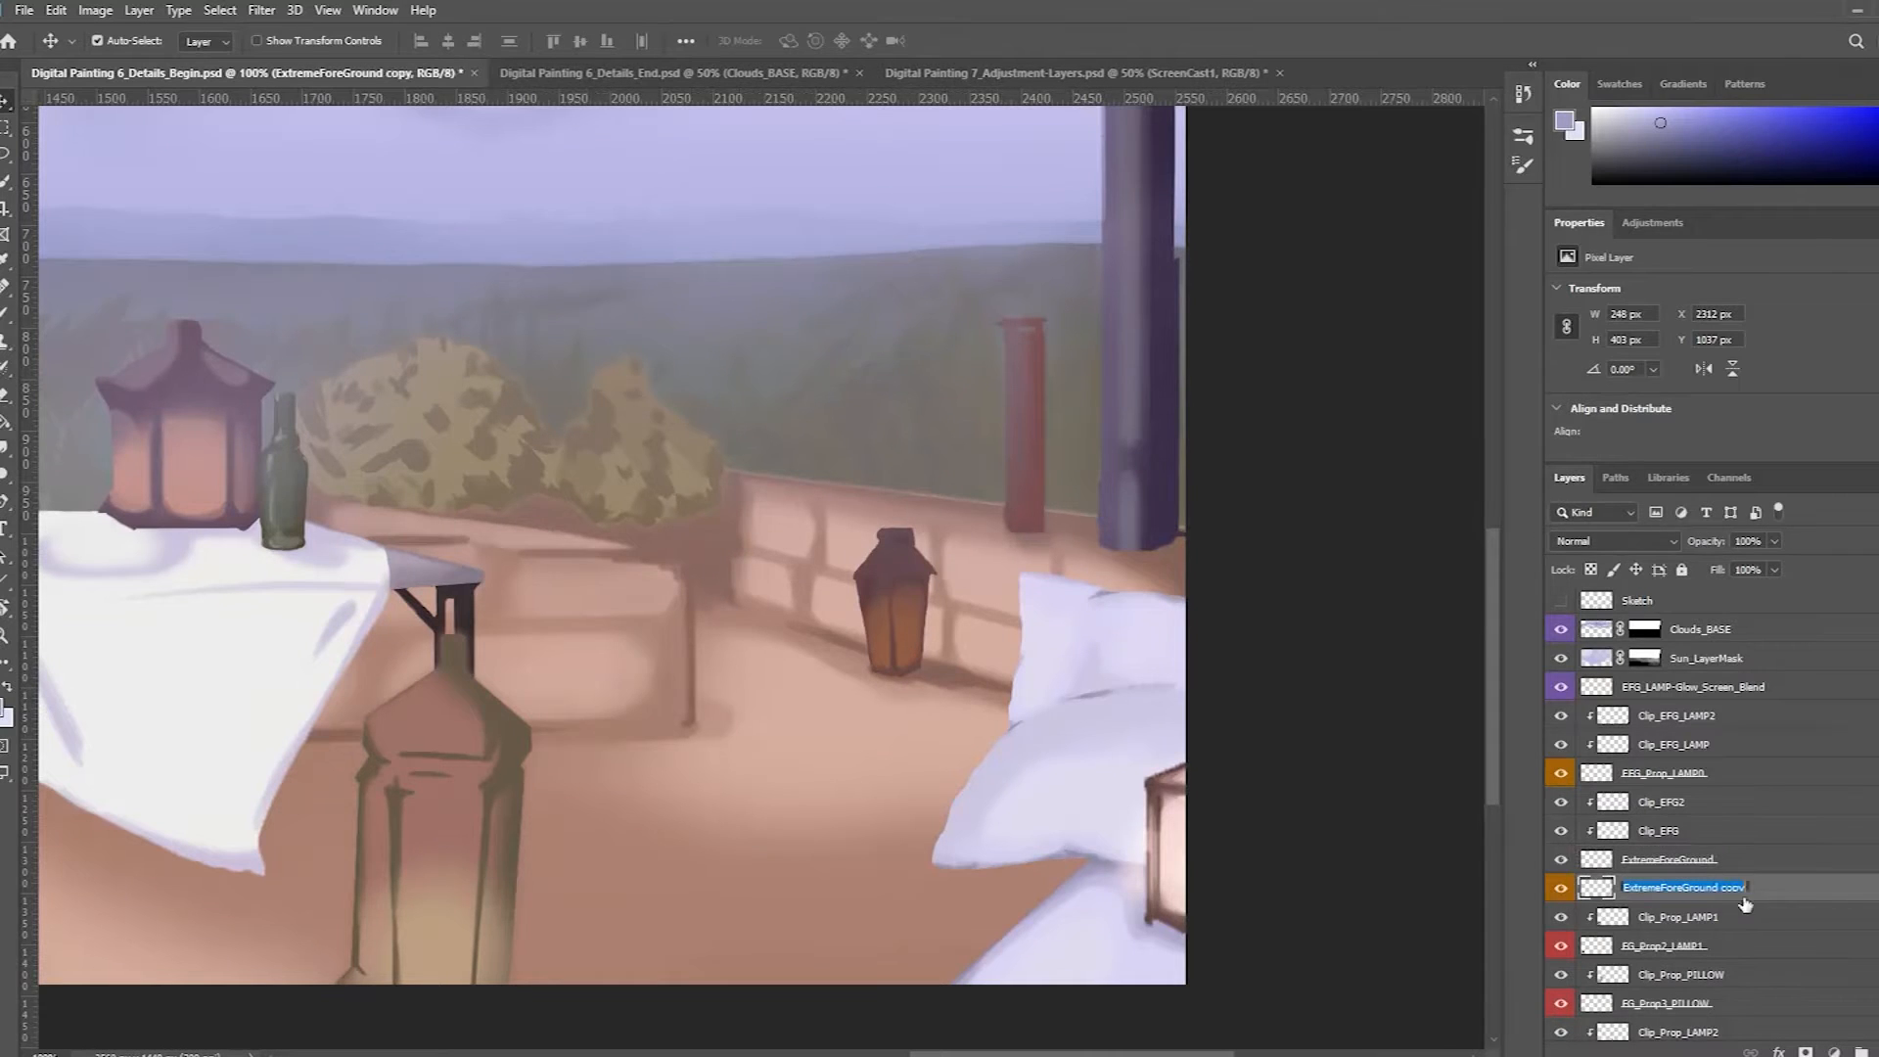
pyautogui.moveTo(1720, 887); pyautogui.dragTo(1757, 892)
pyautogui.press('BackSpace')
pyautogui.press('BackSpace')
pyautogui.write('_BLUR')
pyautogui.press('Return')
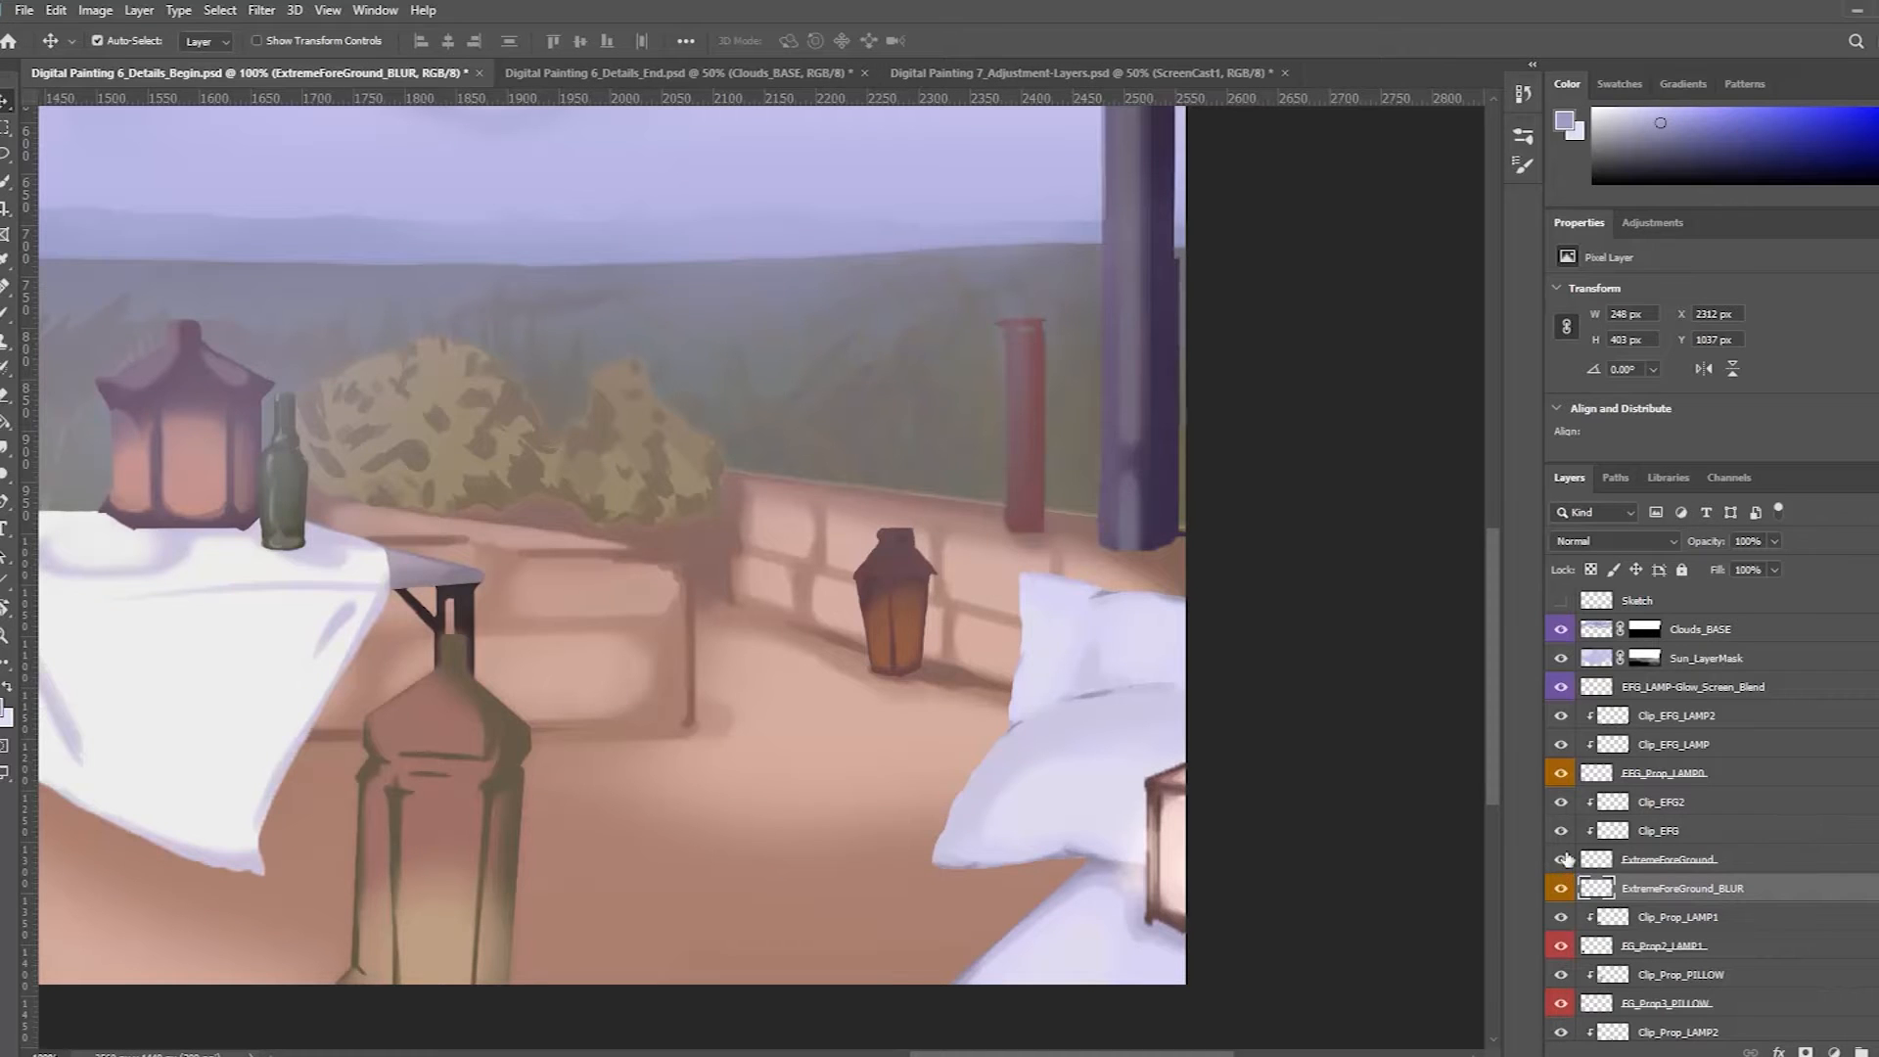
# Step: Give the ExtremeForeGround layer an orange colour label and hide the layer
pyautogui.rightClick(1559, 880)
pyautogui.click(1598, 962)
pyautogui.click(1561, 859)
pyautogui.click(1562, 861)
pyautogui.click(1563, 861)
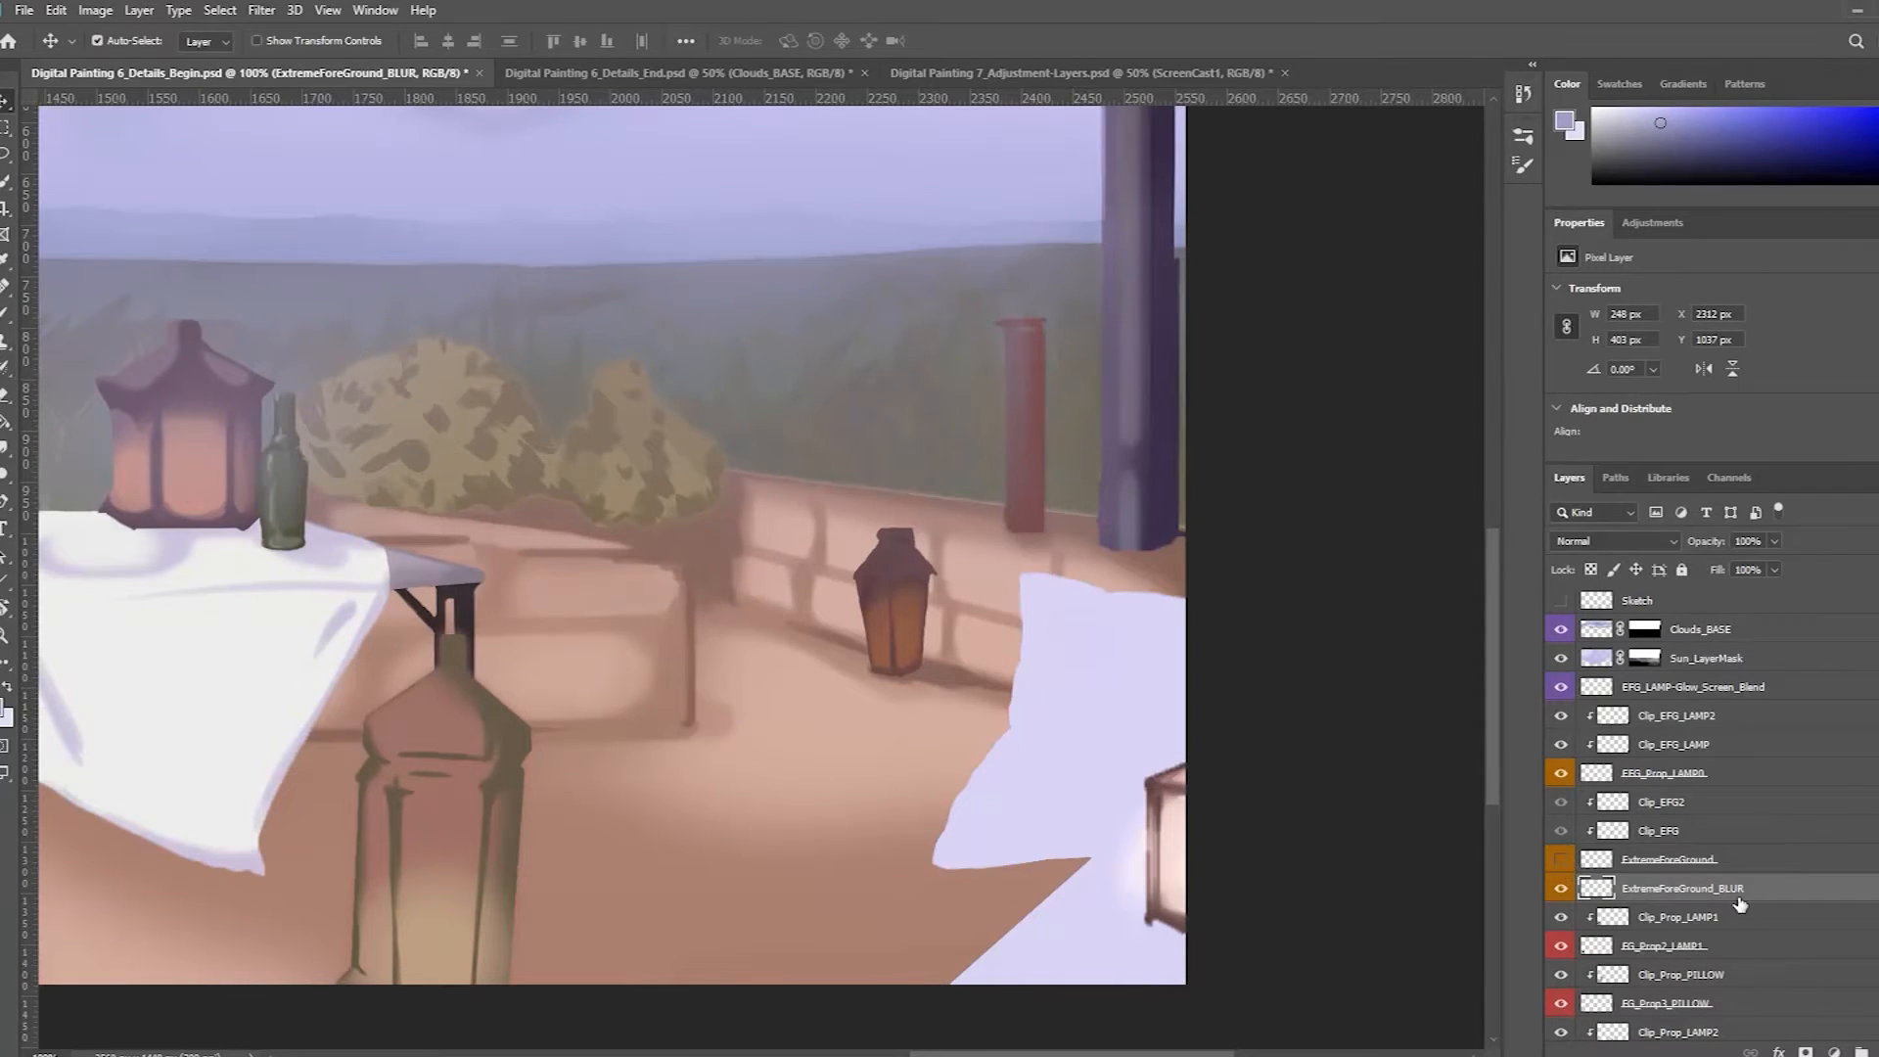
# Step: Compare the ExtremeForeGround and ExtremeForeGround_BLUR layers on the canvas by switching their visibility on and off
pyautogui.click(1562, 861)
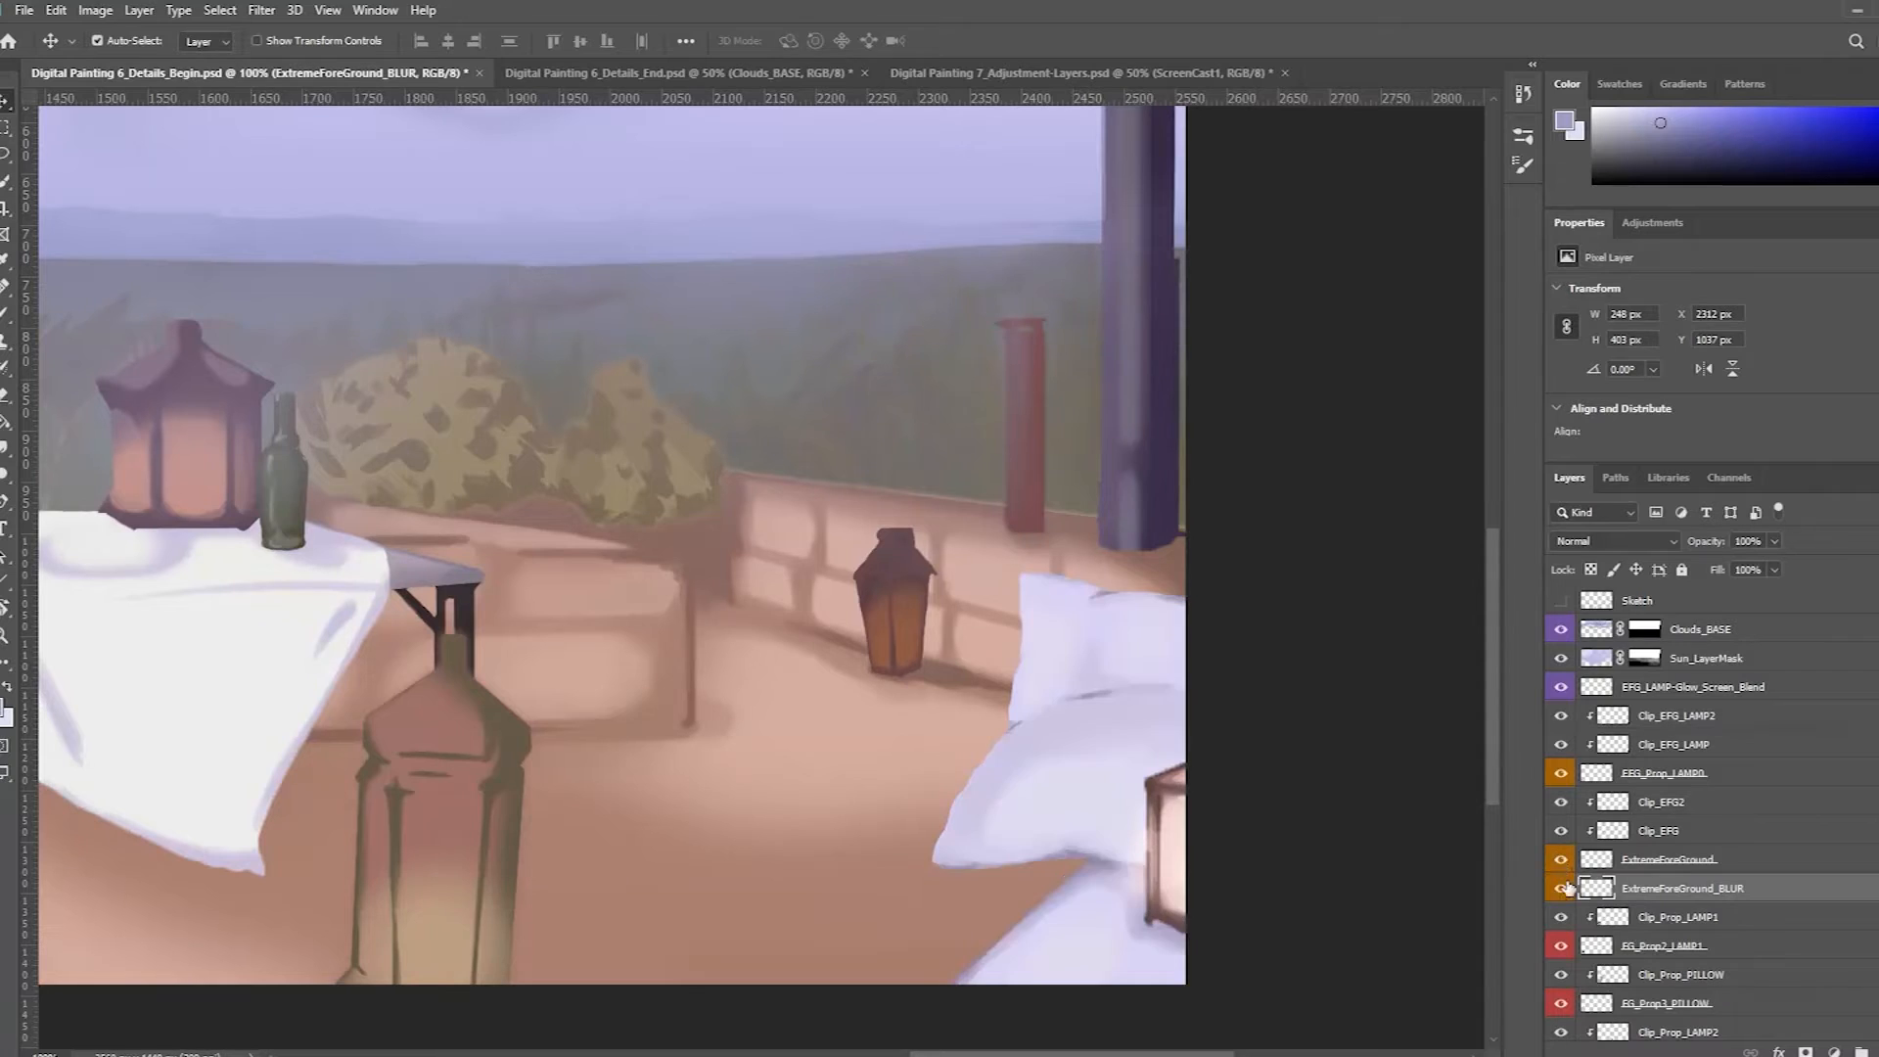
pyautogui.click(1560, 887)
pyautogui.click(1561, 860)
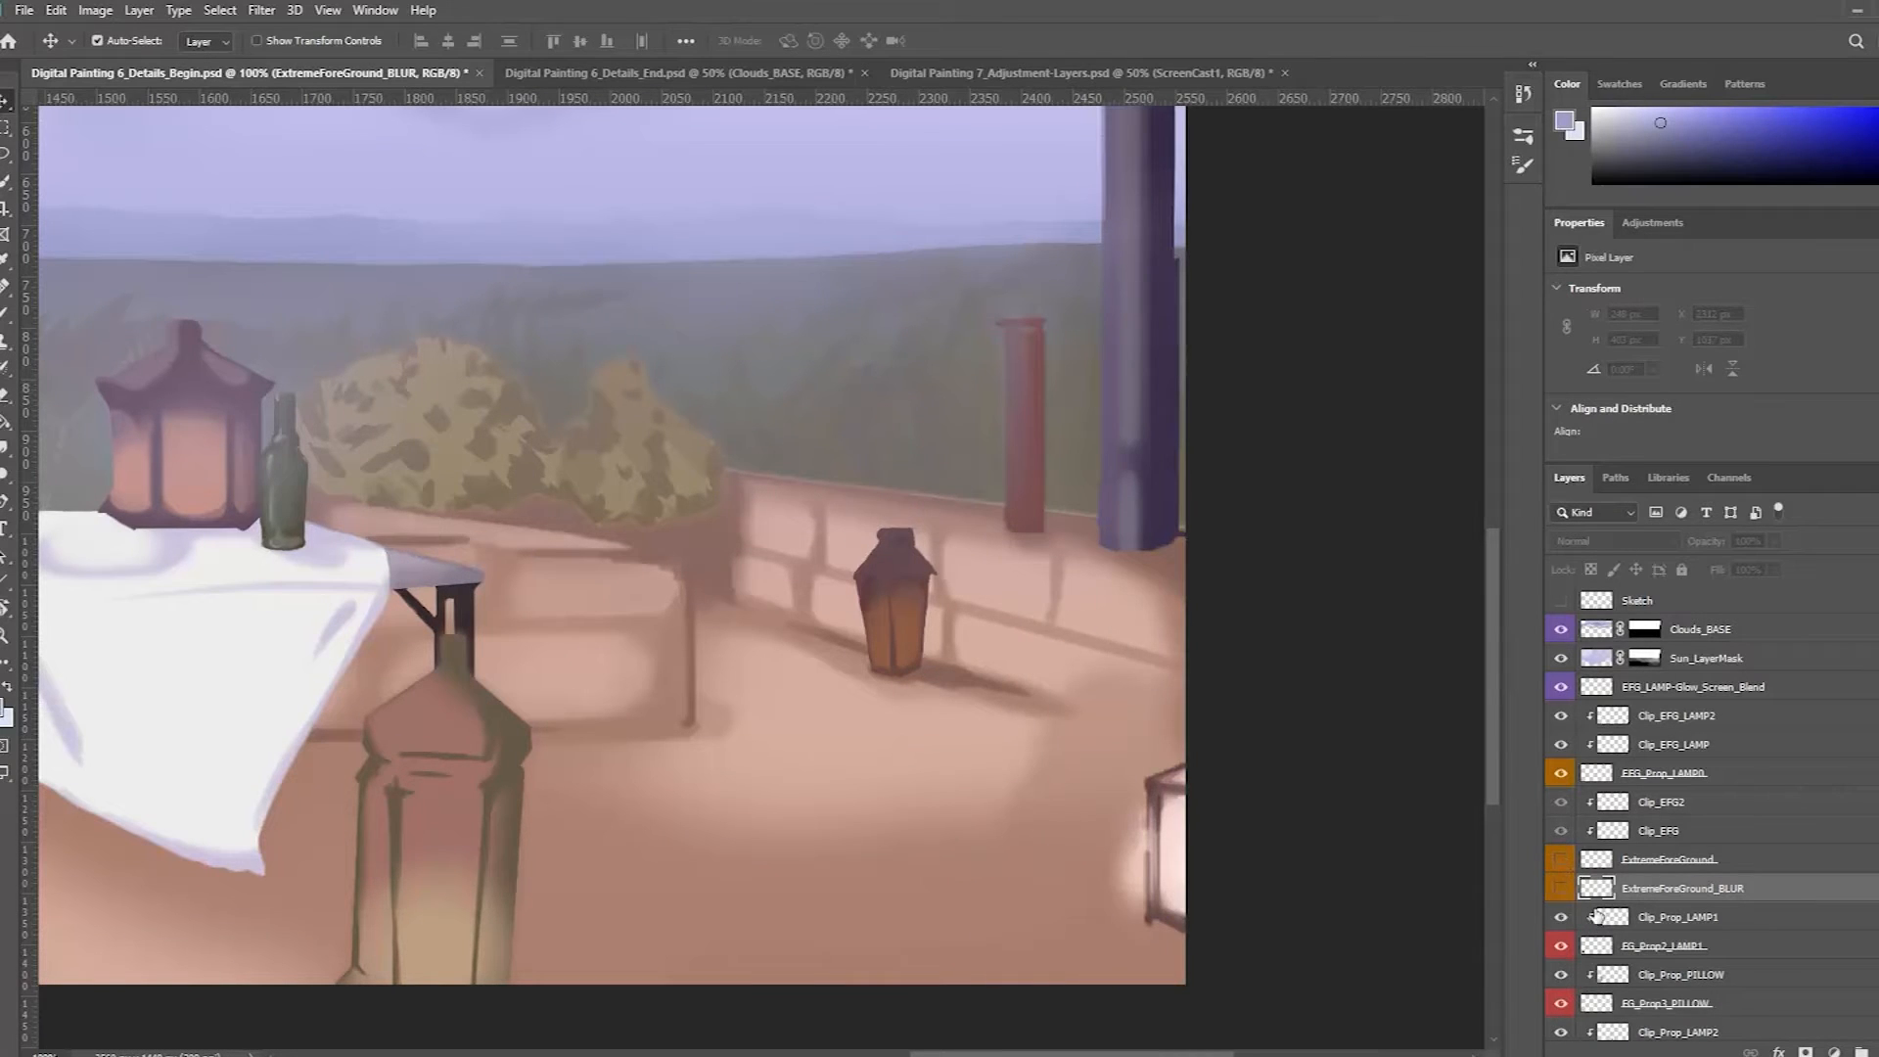
pyautogui.click(1561, 887)
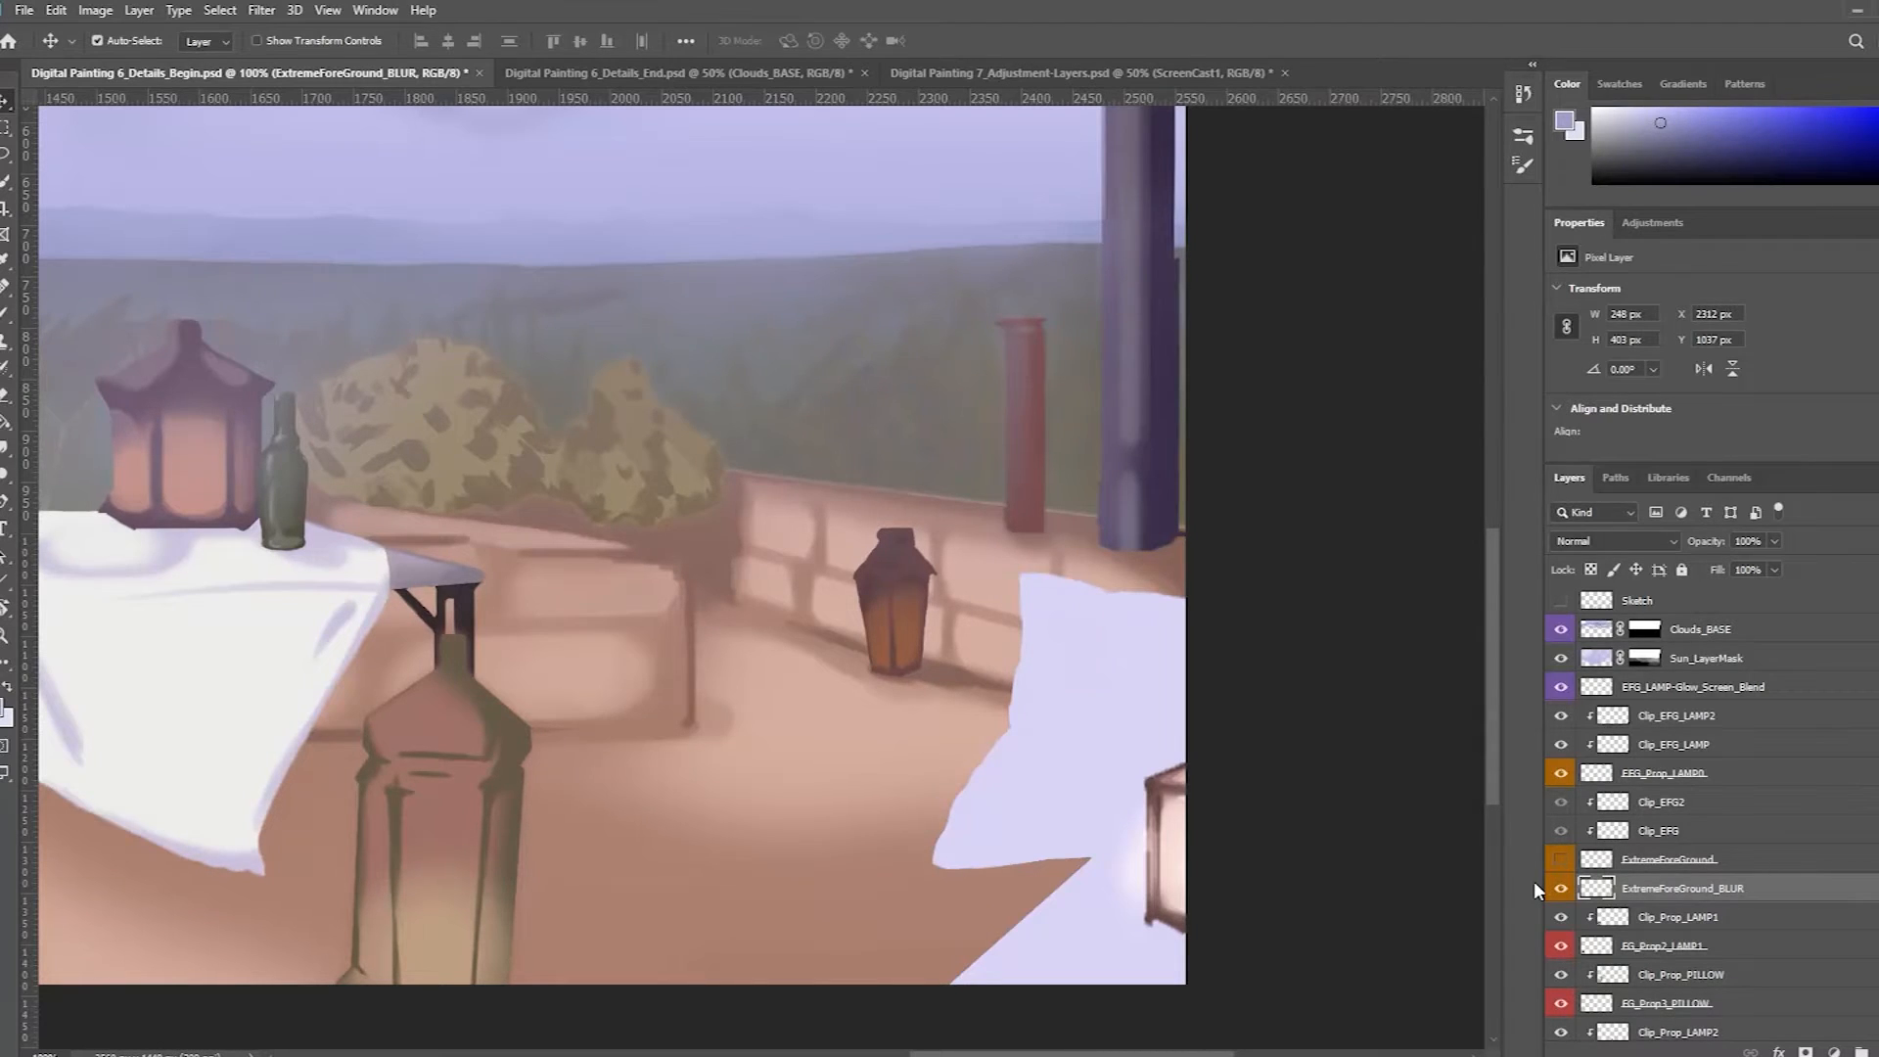
pyautogui.click(1560, 859)
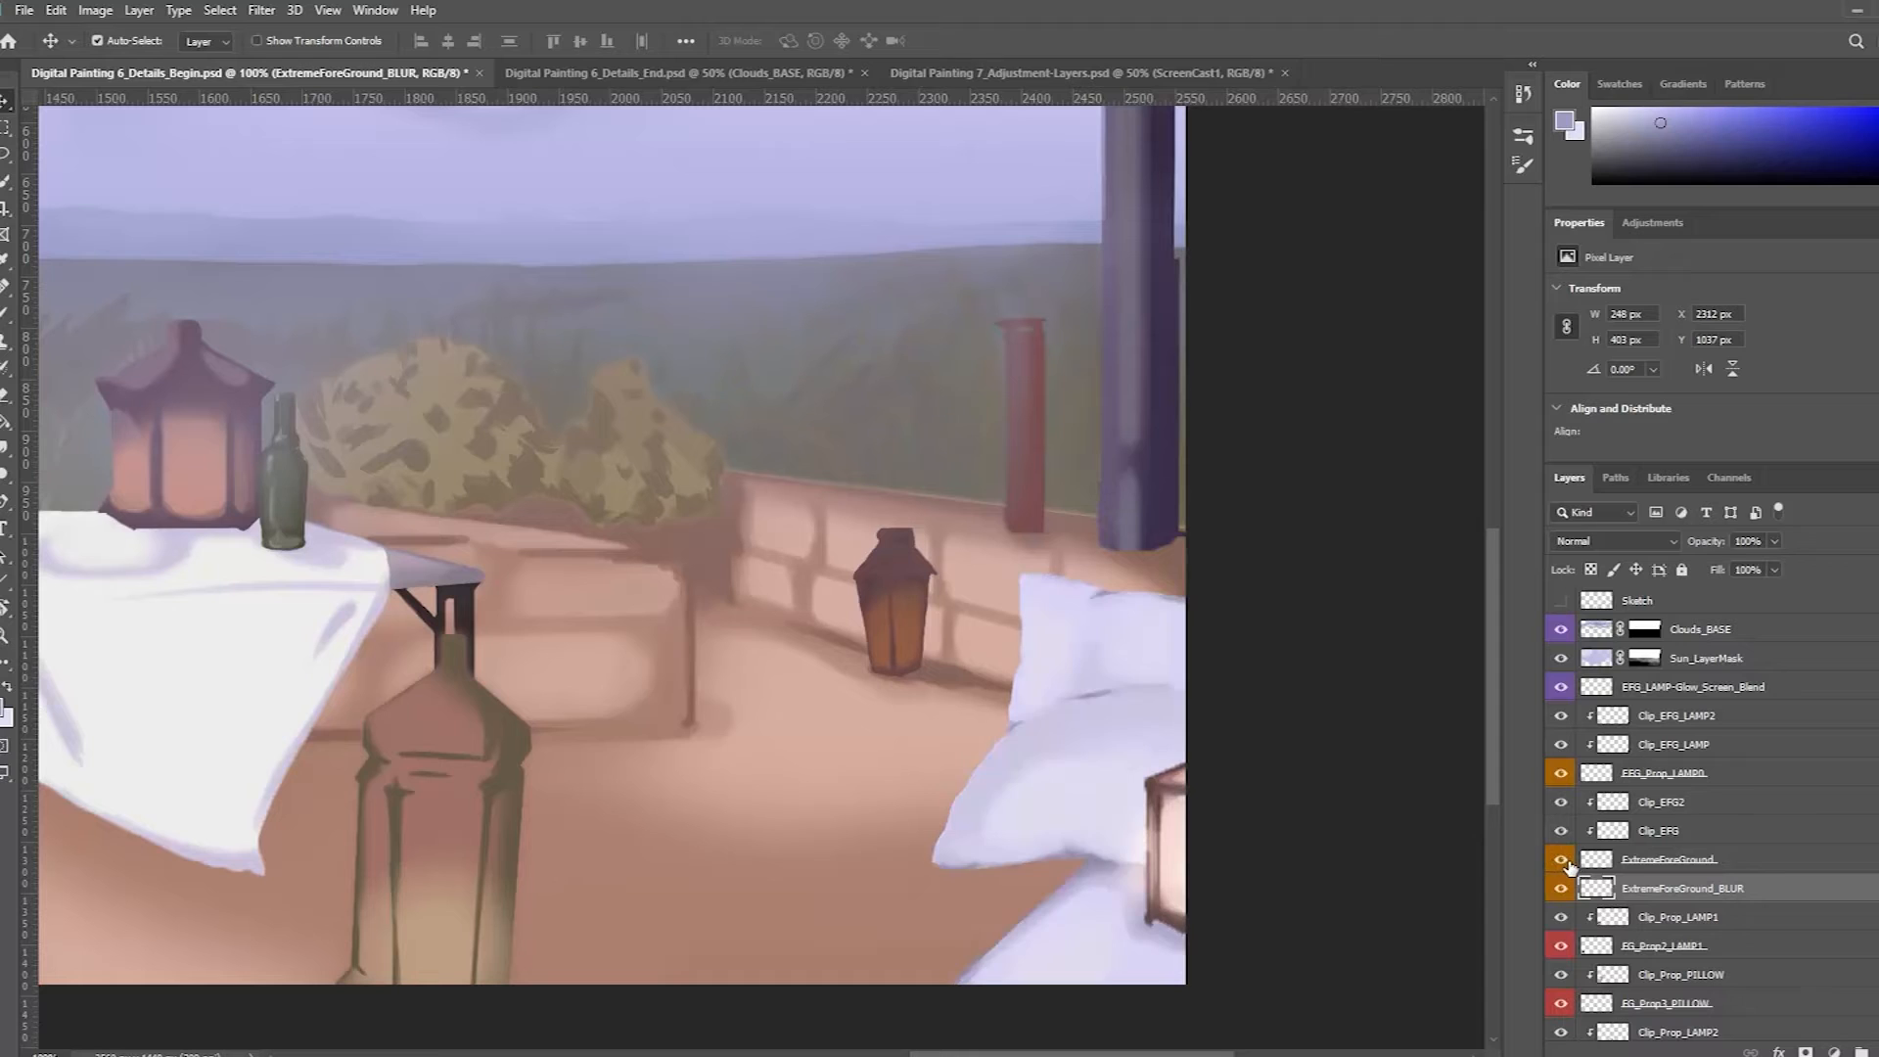
pyautogui.click(1560, 859)
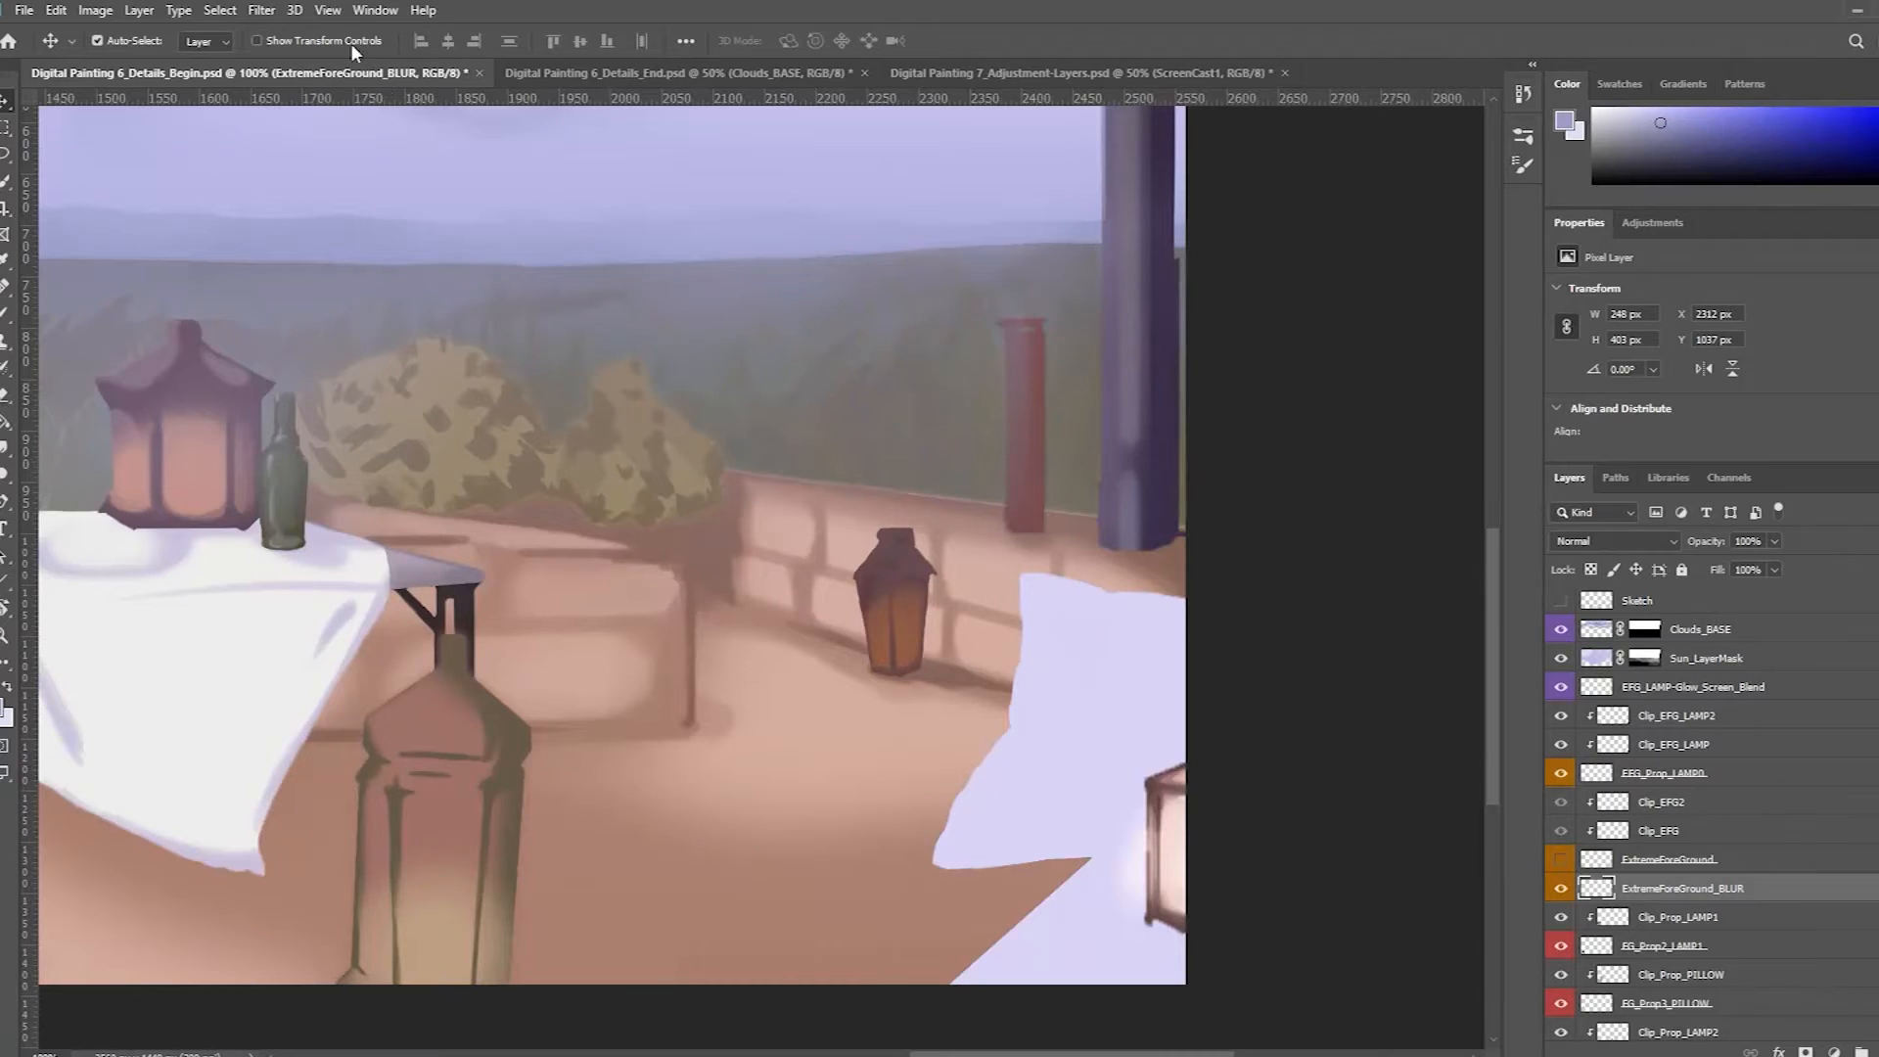
# Step: Start a Gaussian Blur on the ExtremeForeGround_BLUR layer and frame the pillow edge in the filter preview at 67%
pyautogui.click(262, 11)
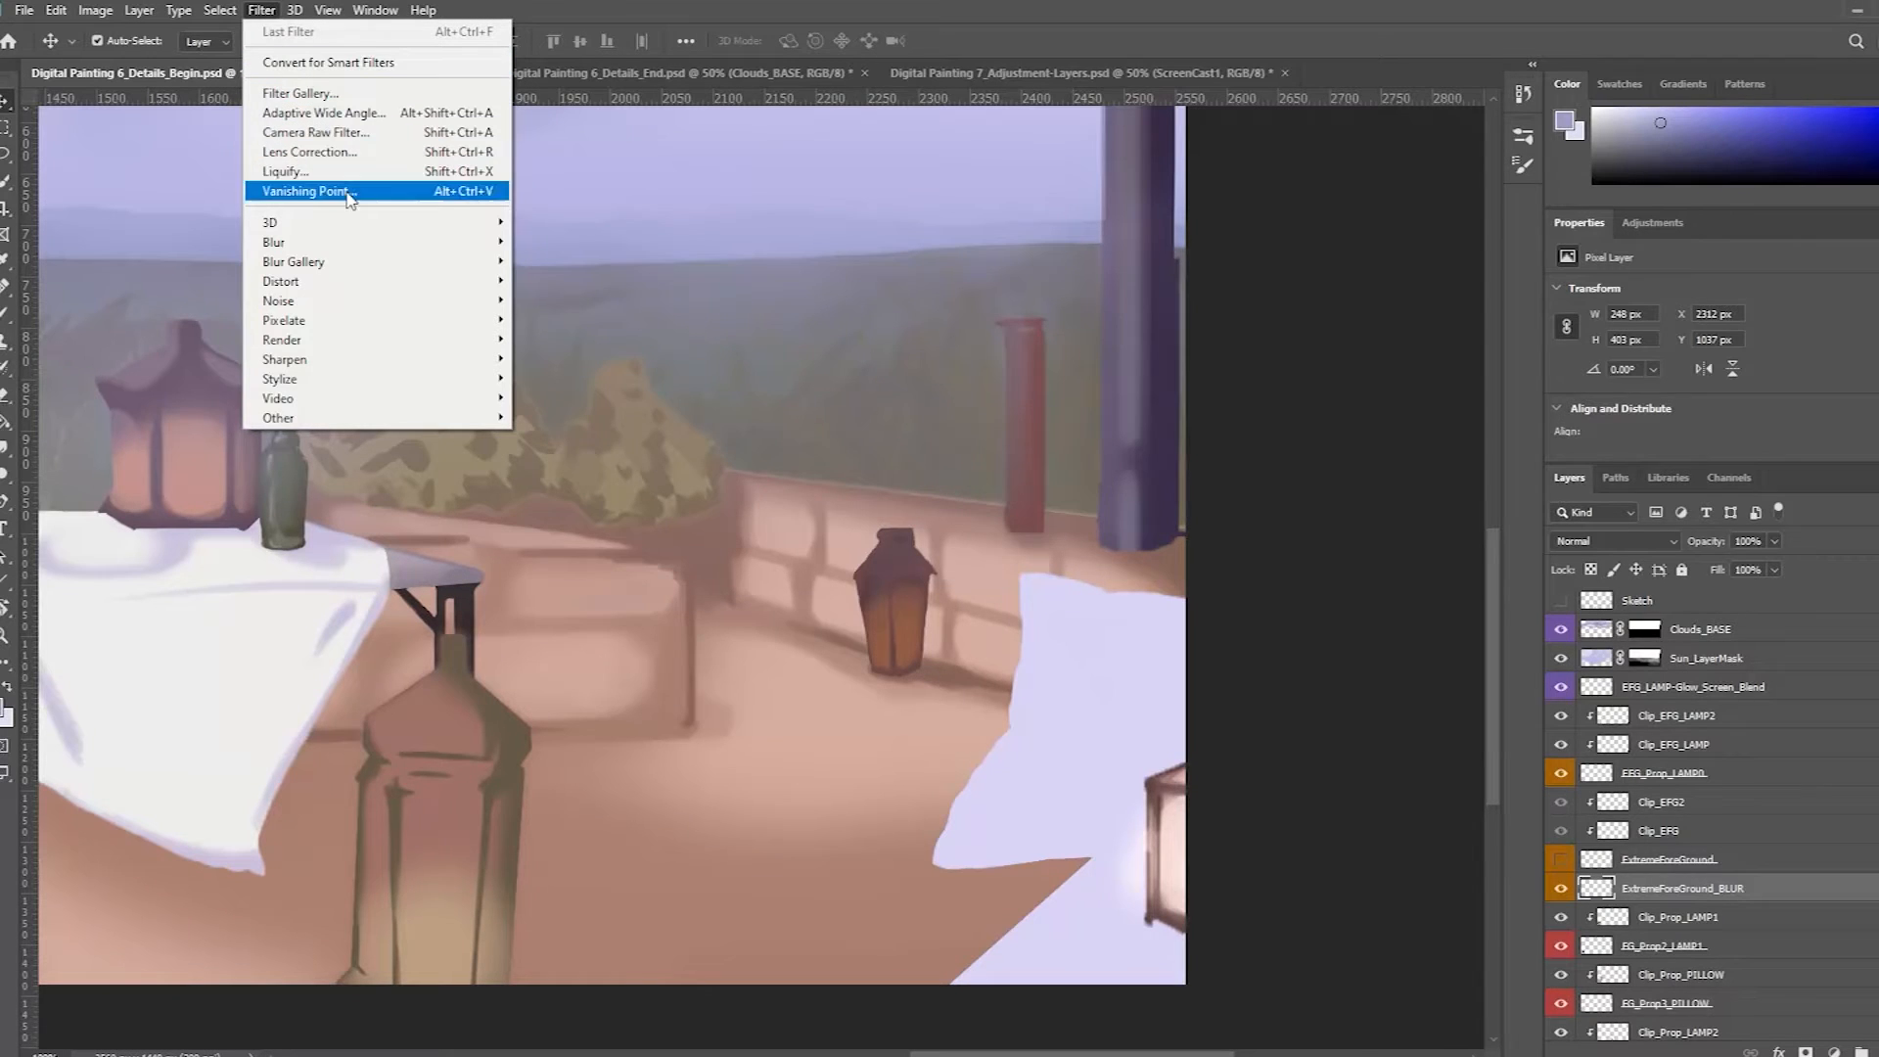
pyautogui.moveTo(394, 246)
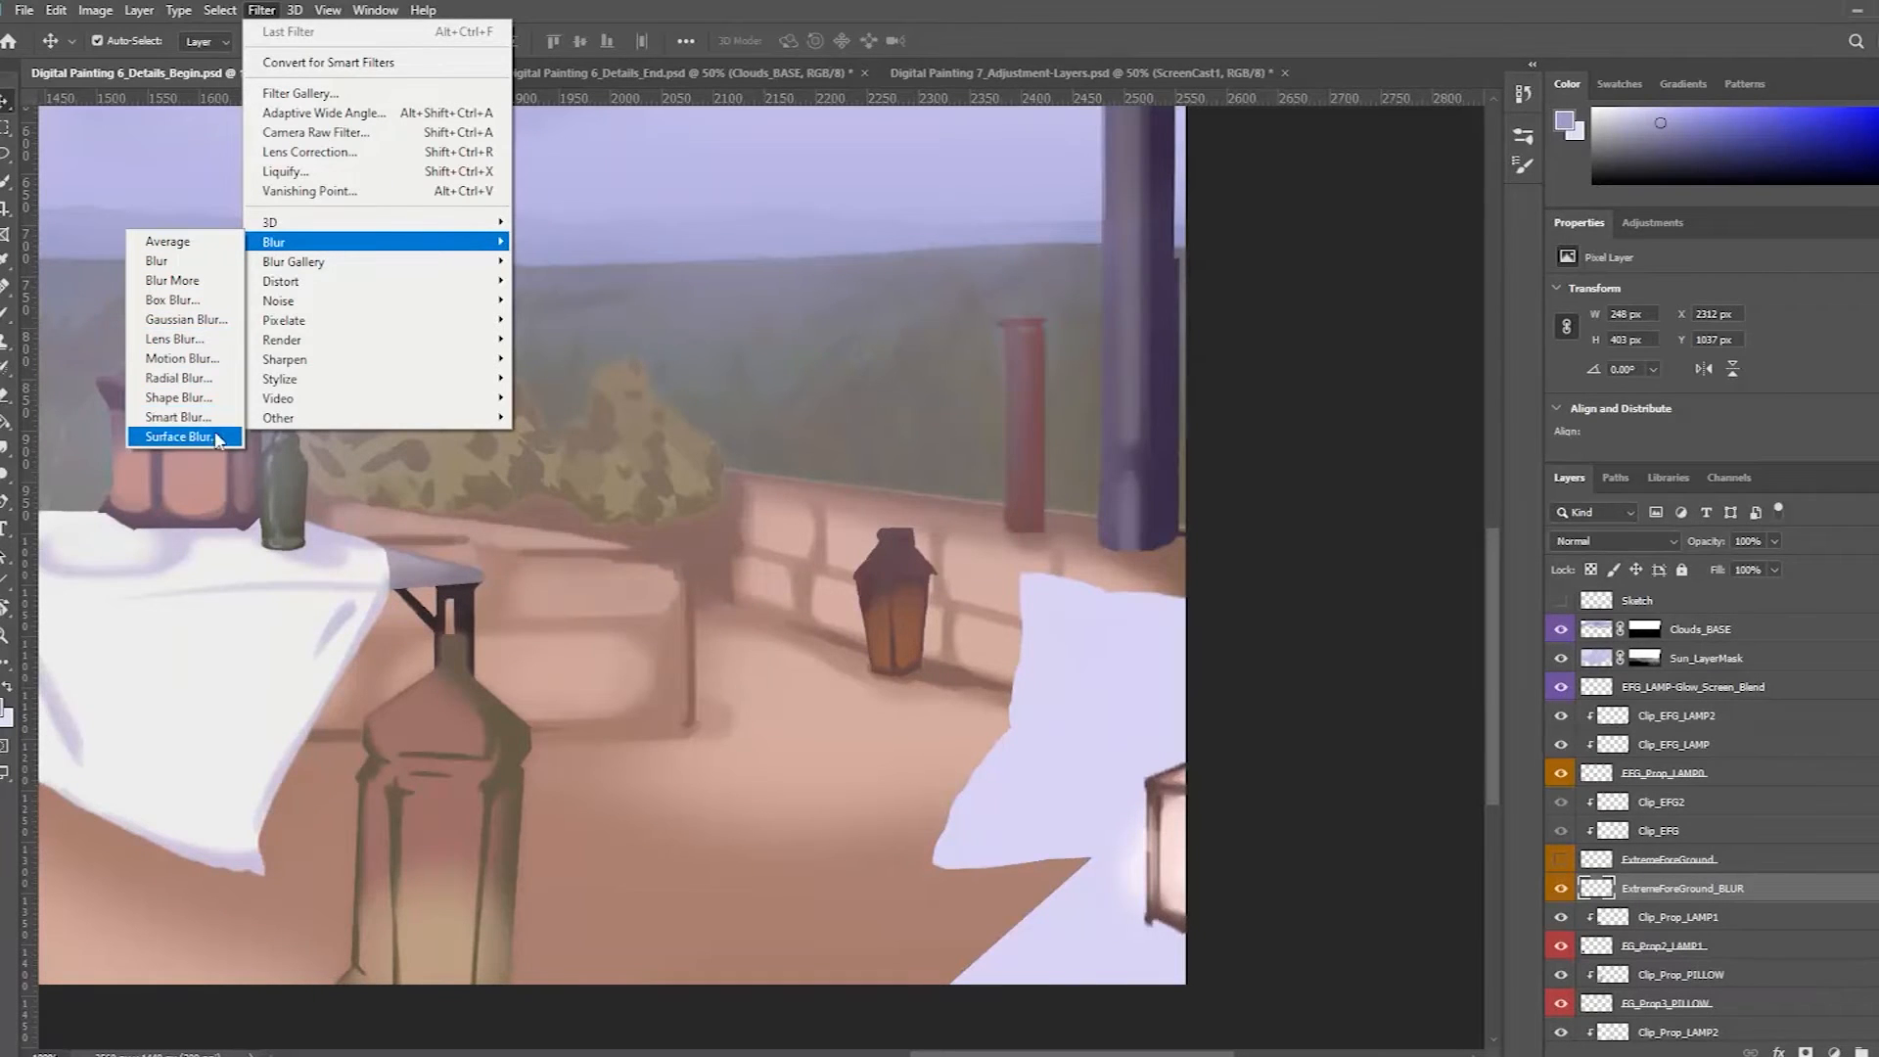
pyautogui.click(214, 326)
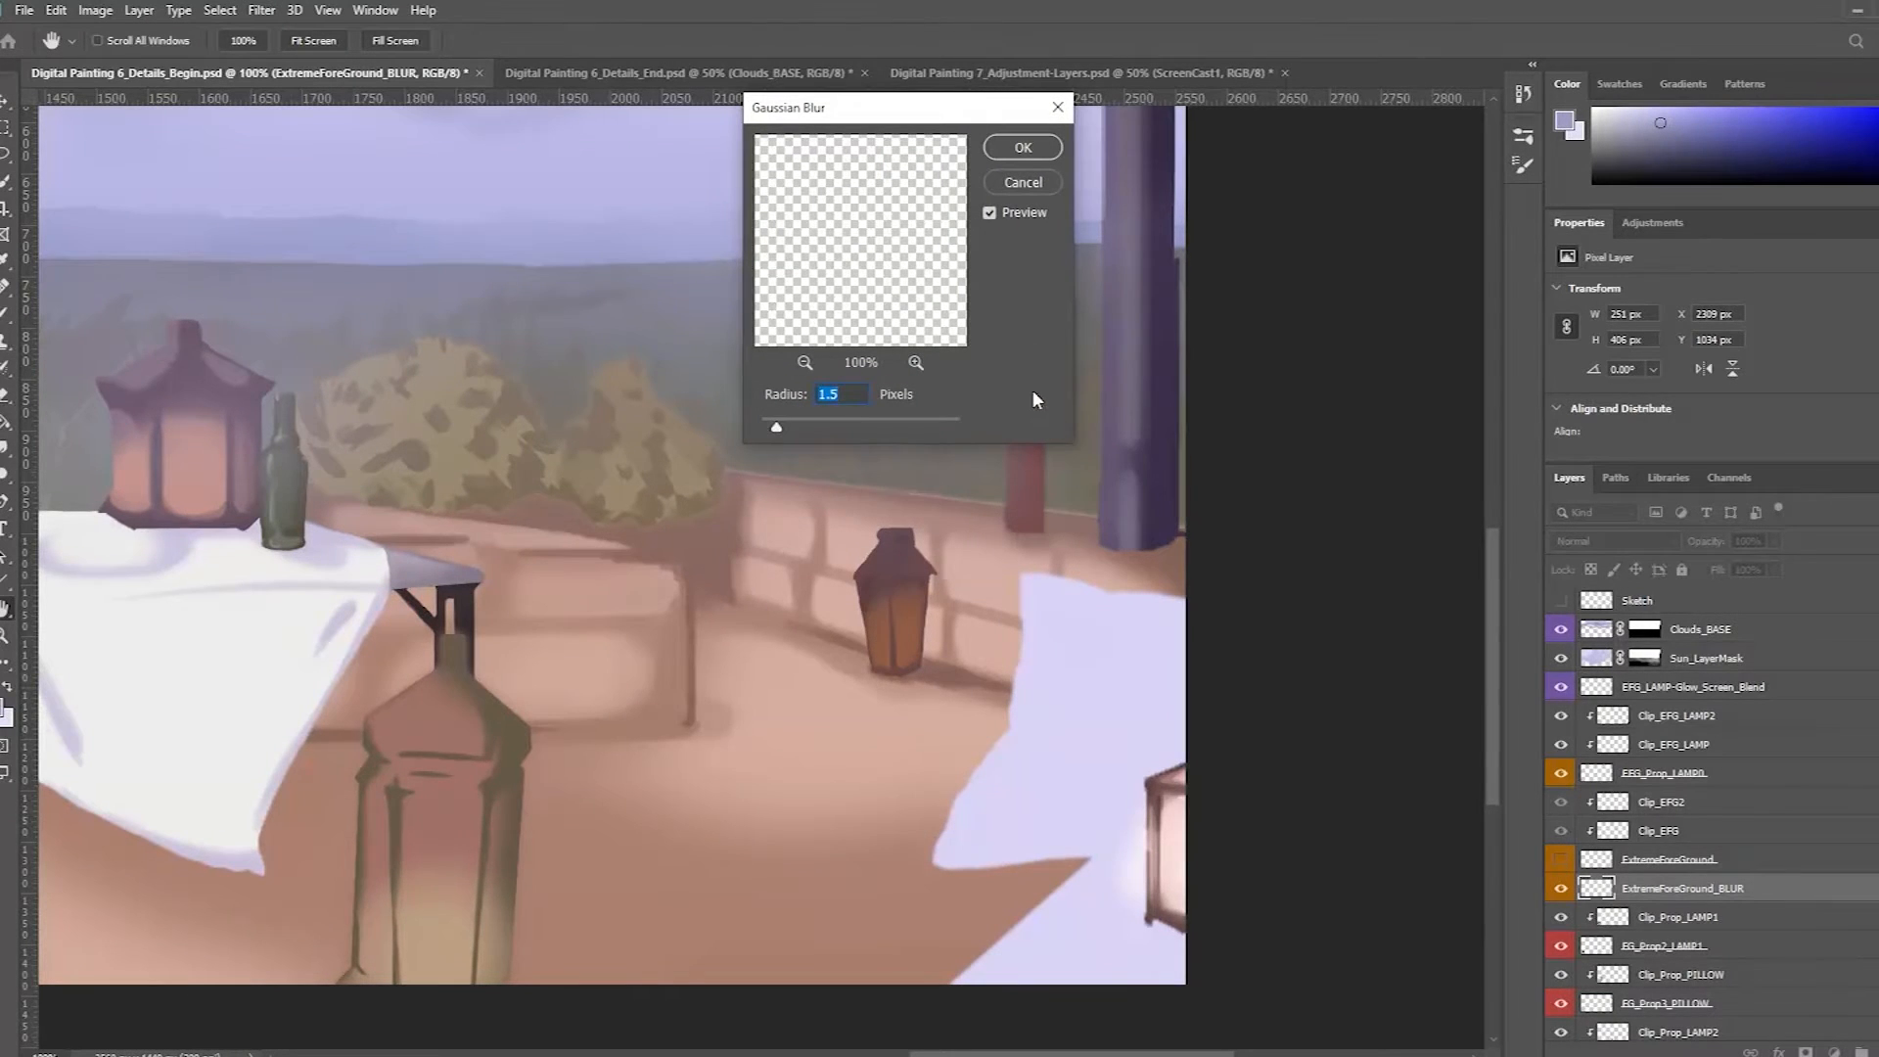
pyautogui.click(804, 363)
pyautogui.click(805, 363)
pyautogui.click(804, 363)
pyautogui.click(804, 363)
pyautogui.click(804, 363)
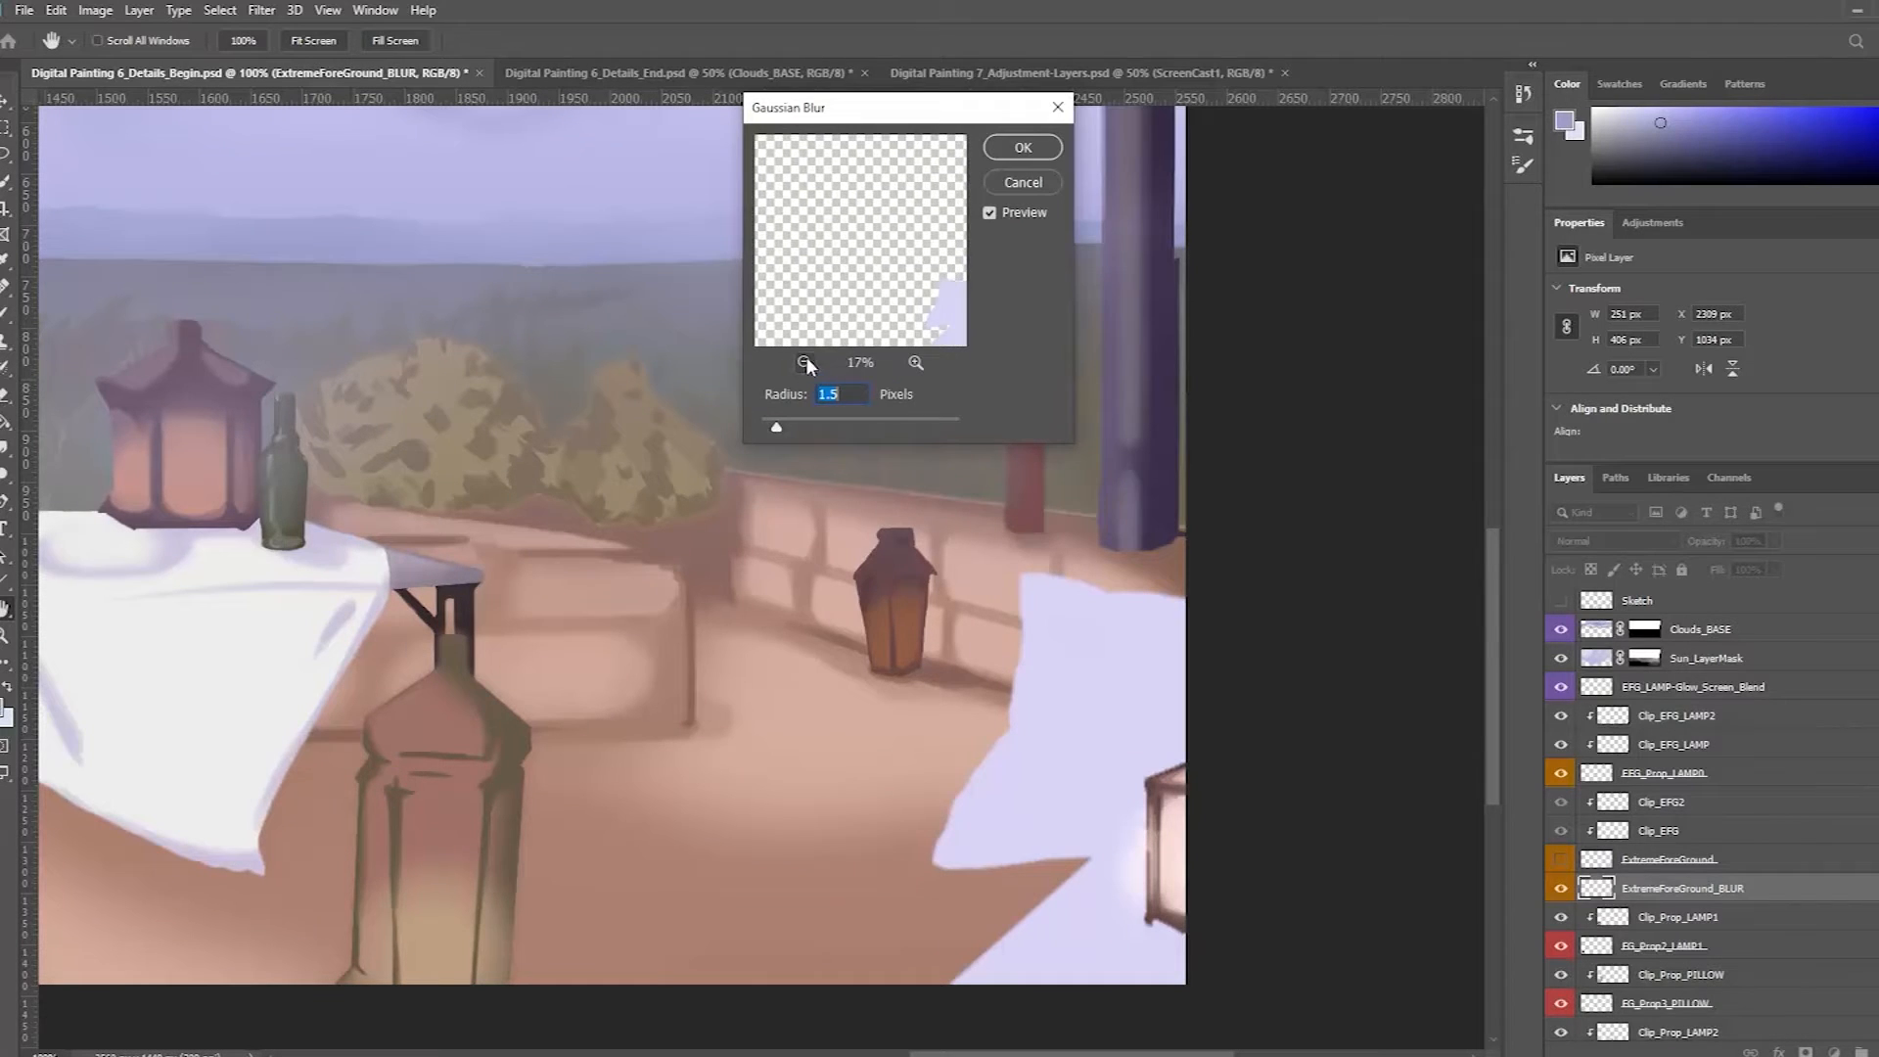
pyautogui.click(915, 363)
pyautogui.click(916, 363)
pyautogui.click(916, 363)
pyautogui.click(916, 363)
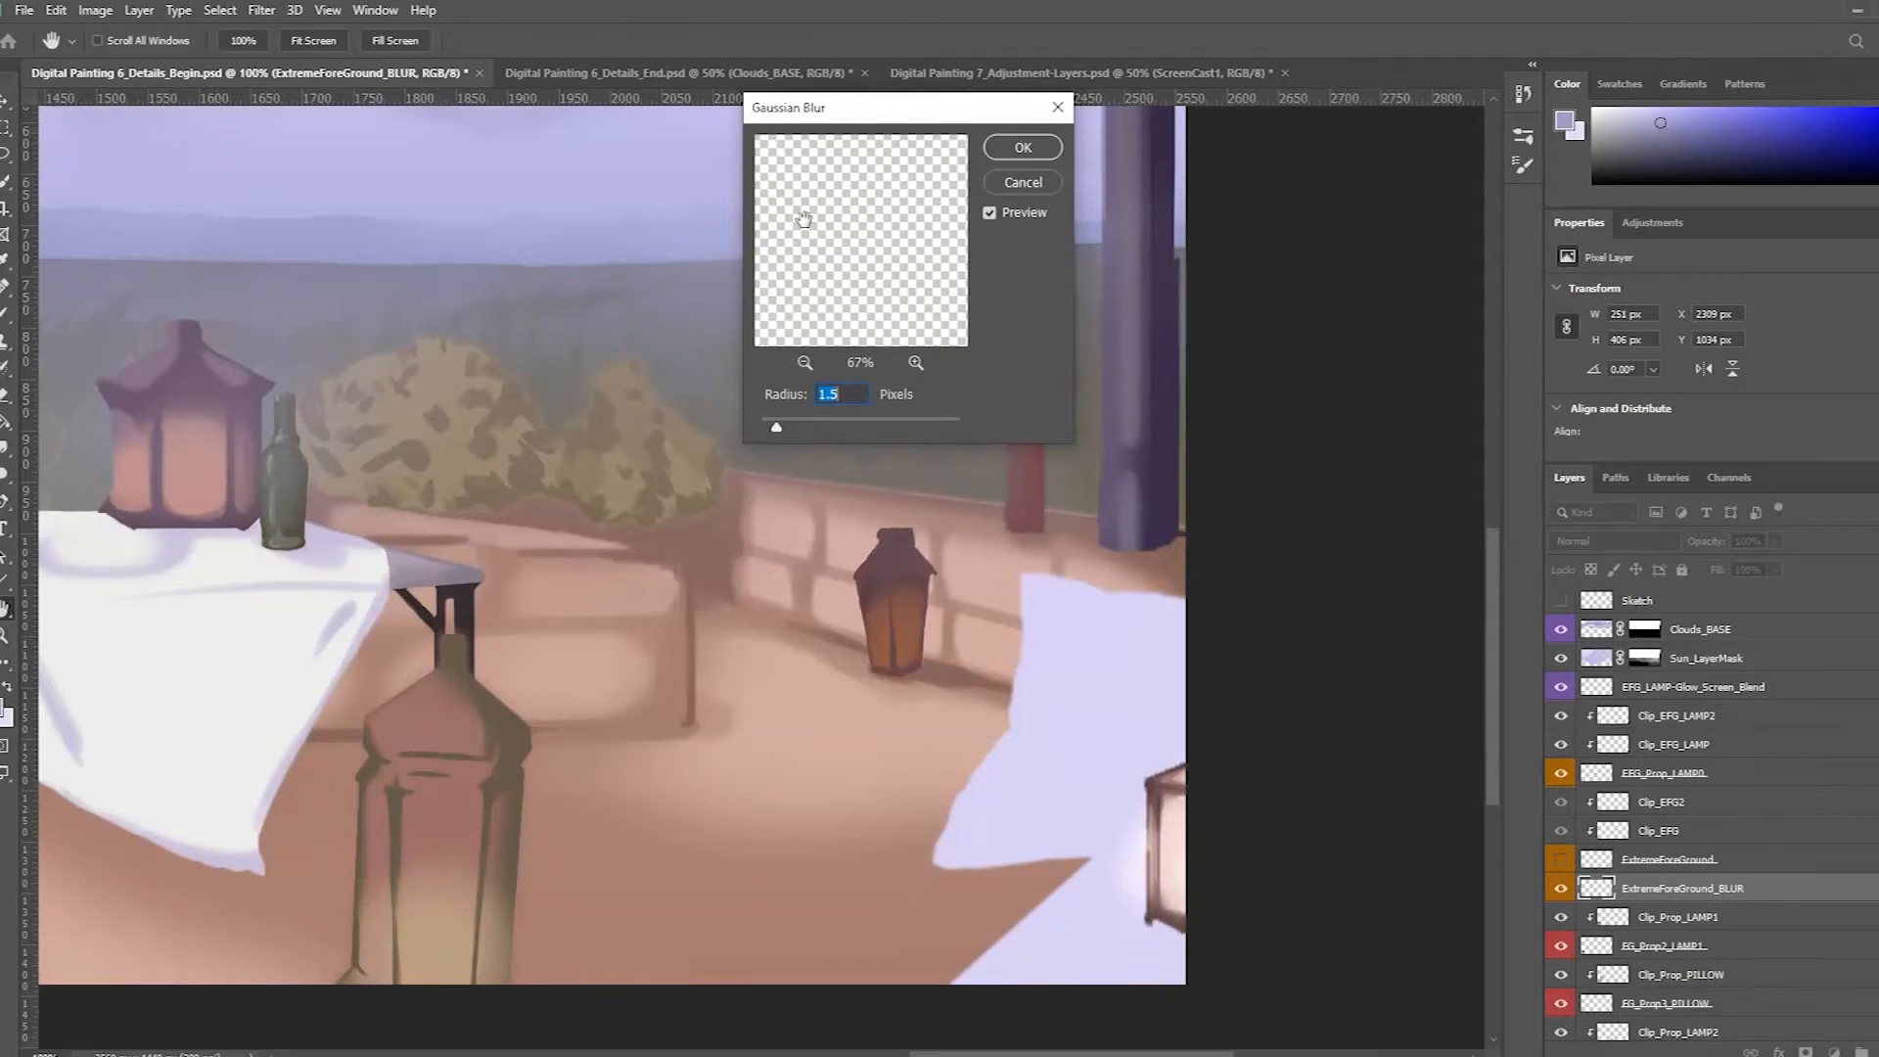
pyautogui.moveTo(924, 302); pyautogui.dragTo(805, 253)
pyautogui.moveTo(923, 206); pyautogui.dragTo(918, 230)
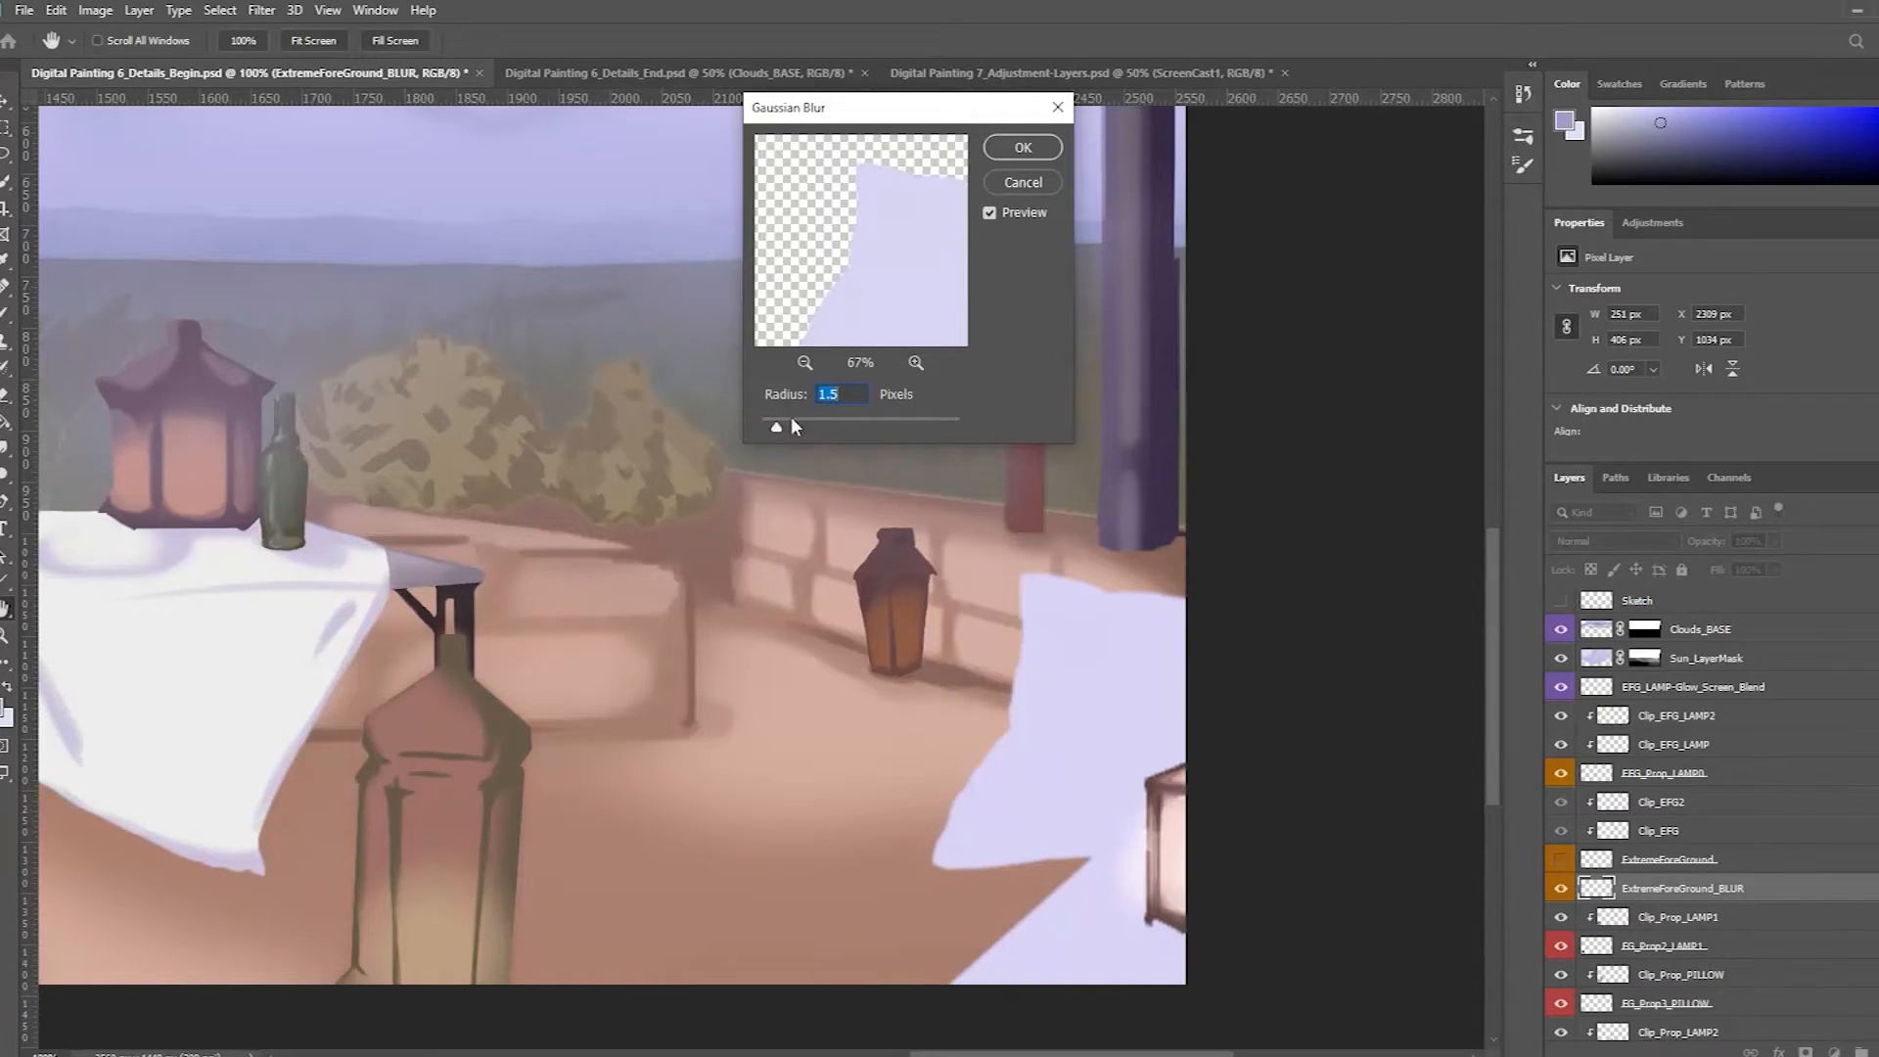
# Step: Adjust the Gaussian Blur radius to slightly soften the pillow edges and apply it to ExtremeForeGround_BLUR
pyautogui.moveTo(778, 432); pyautogui.dragTo(789, 431)
pyautogui.moveTo(923, 264); pyautogui.dragTo(922, 189)
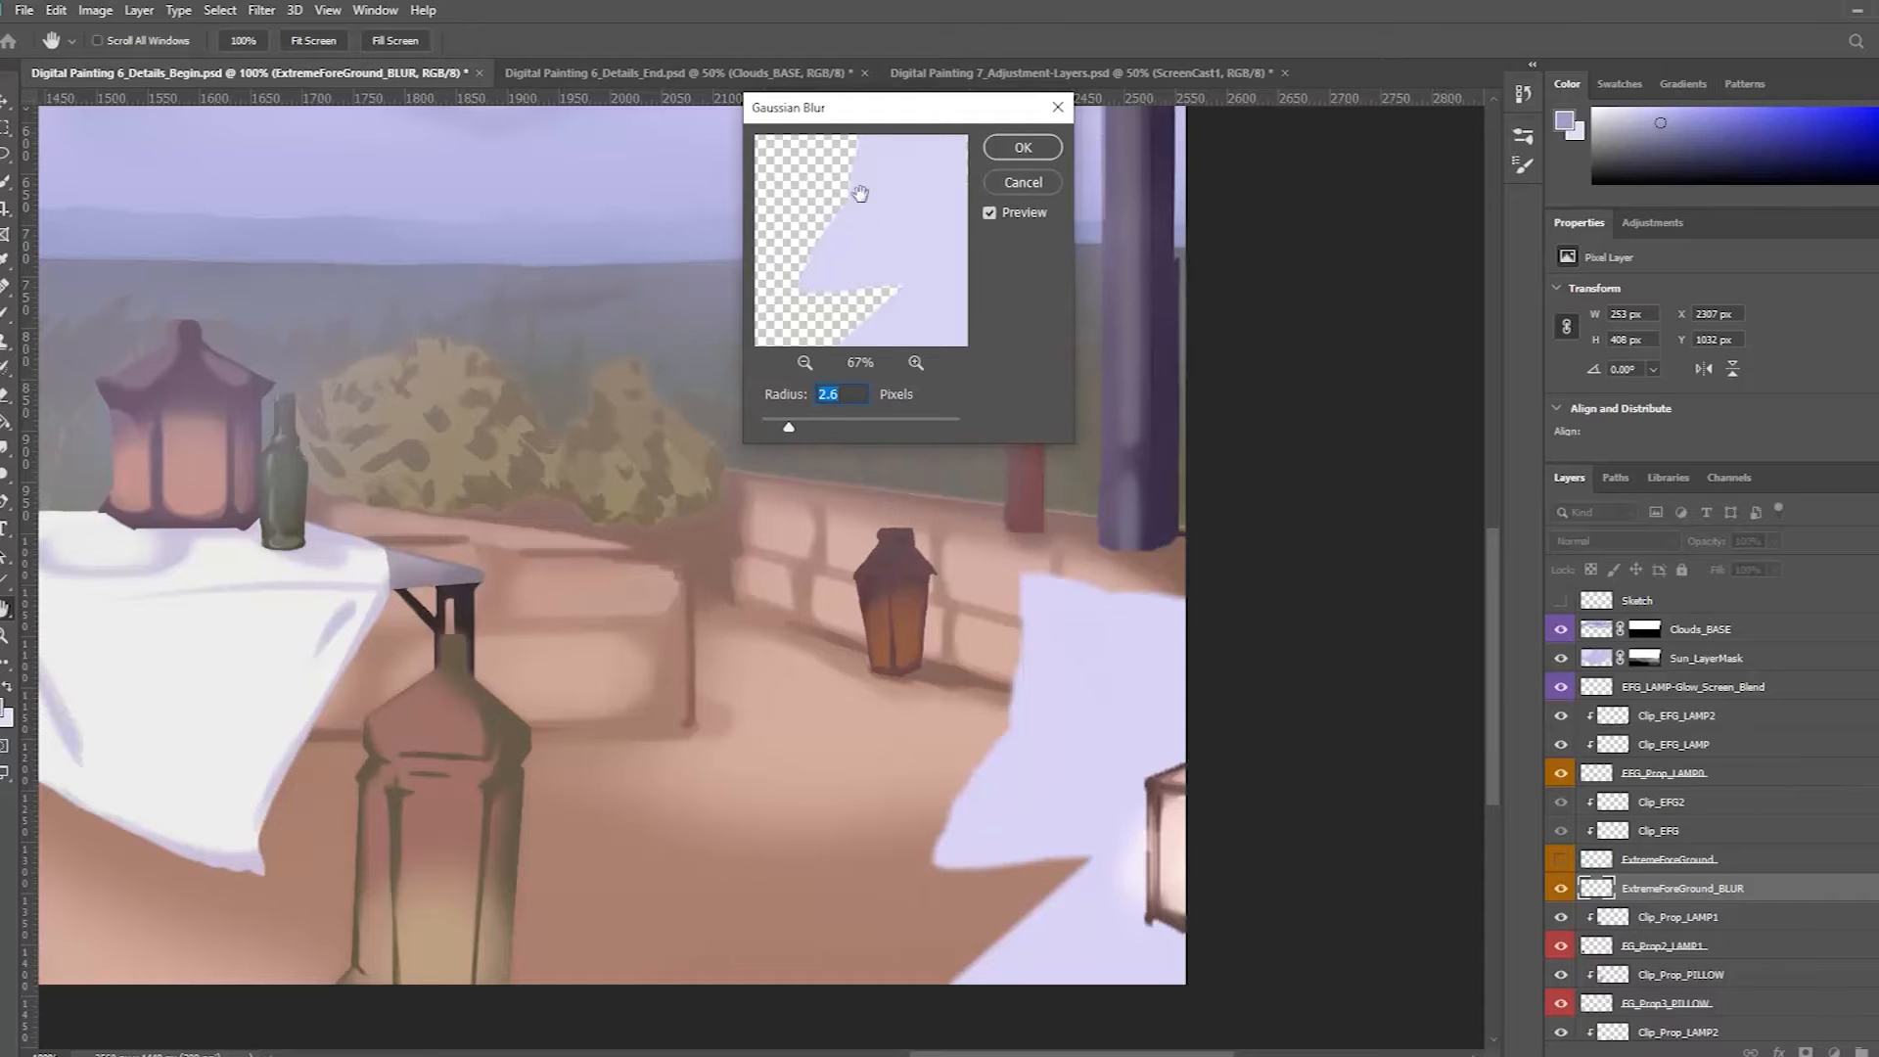
pyautogui.moveTo(901, 219); pyautogui.dragTo(885, 285)
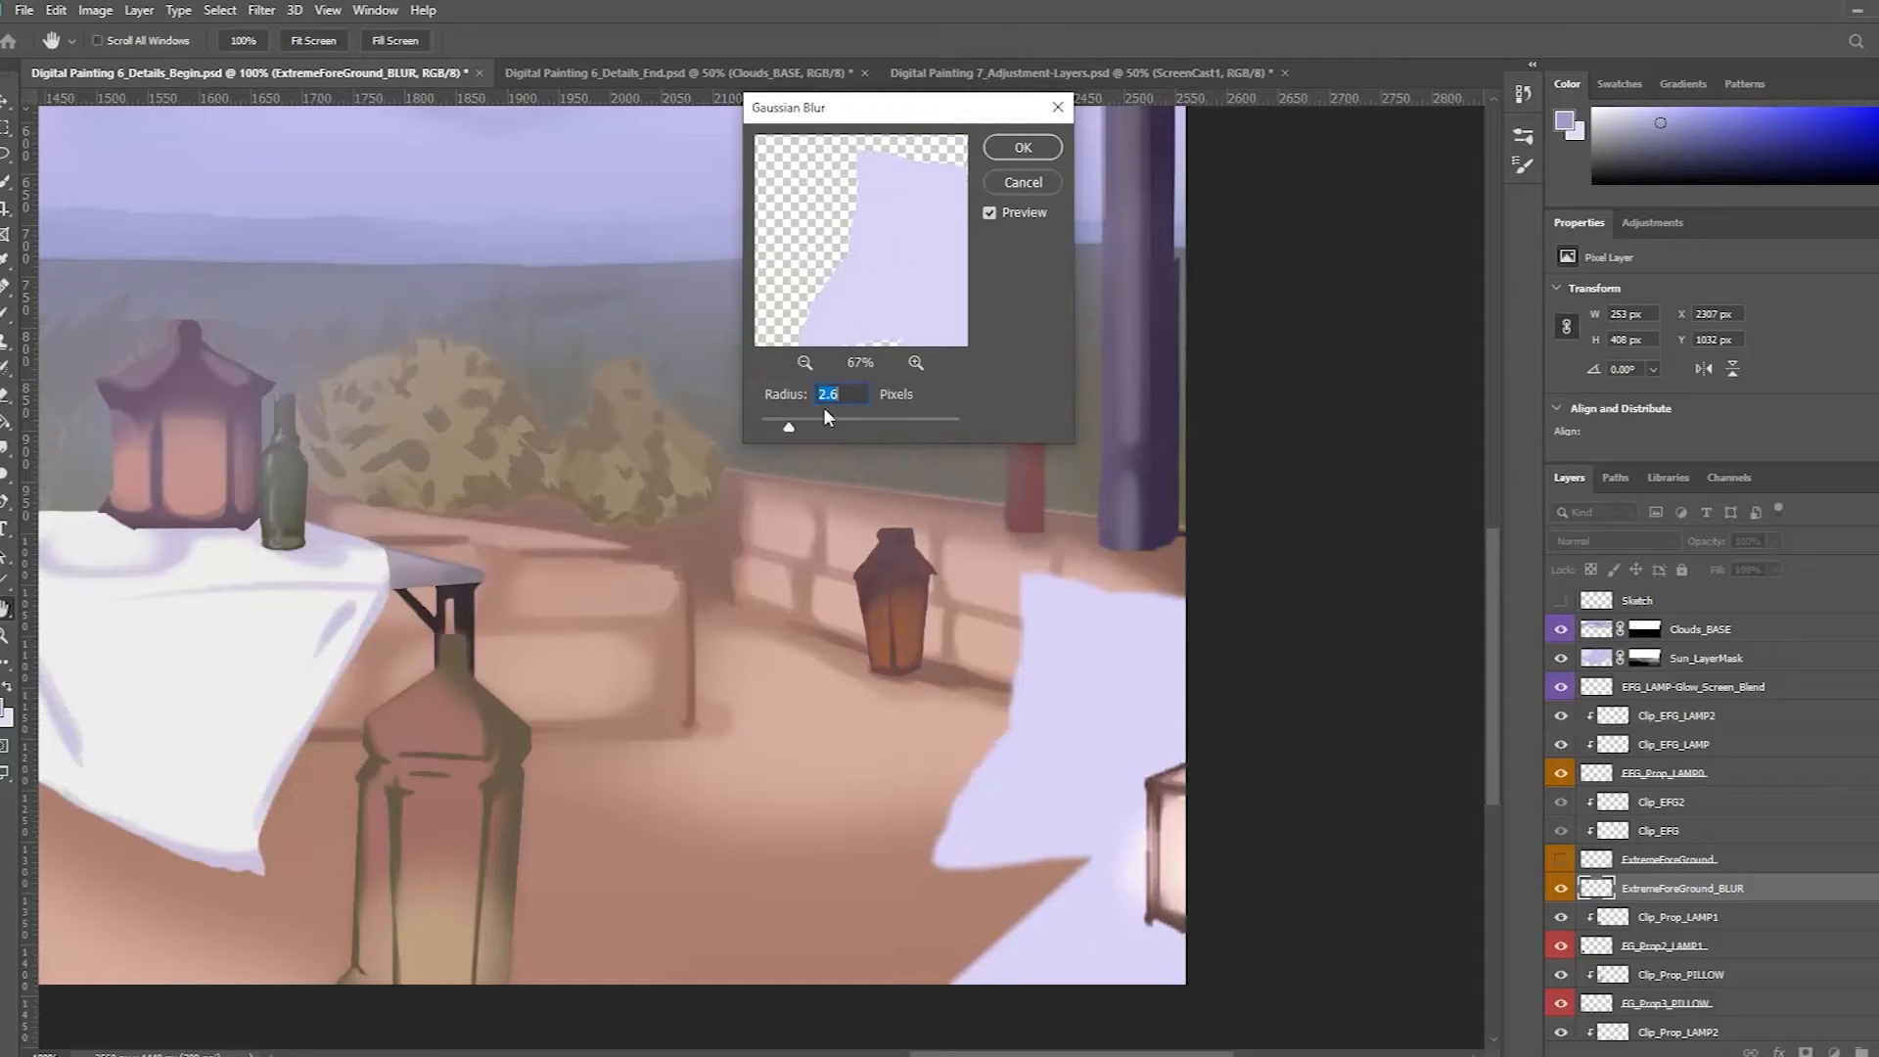
pyautogui.moveTo(788, 430); pyautogui.dragTo(810, 427)
pyautogui.click(989, 213)
pyautogui.moveTo(809, 430); pyautogui.dragTo(794, 433)
pyautogui.click(1024, 149)
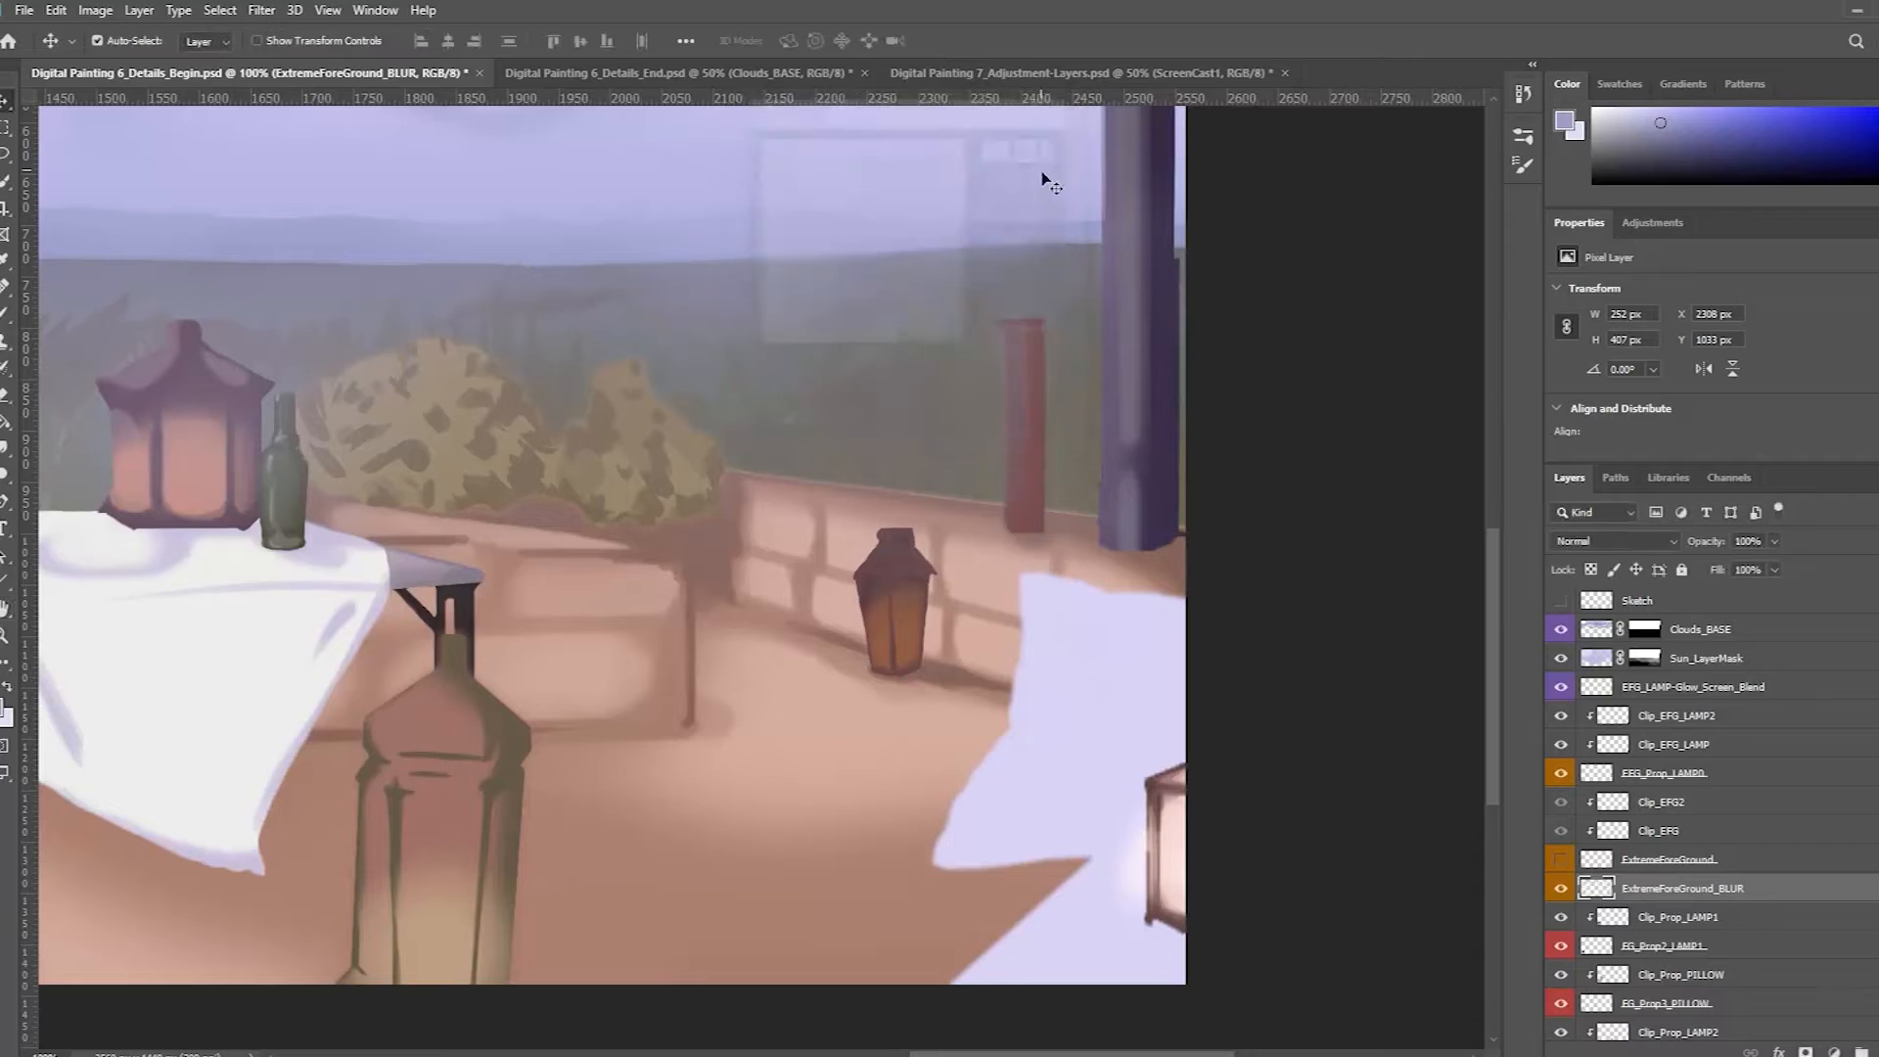
# Step: Show the ExtremeForeGround layer above its blurred copy again and select it
pyautogui.click(1562, 861)
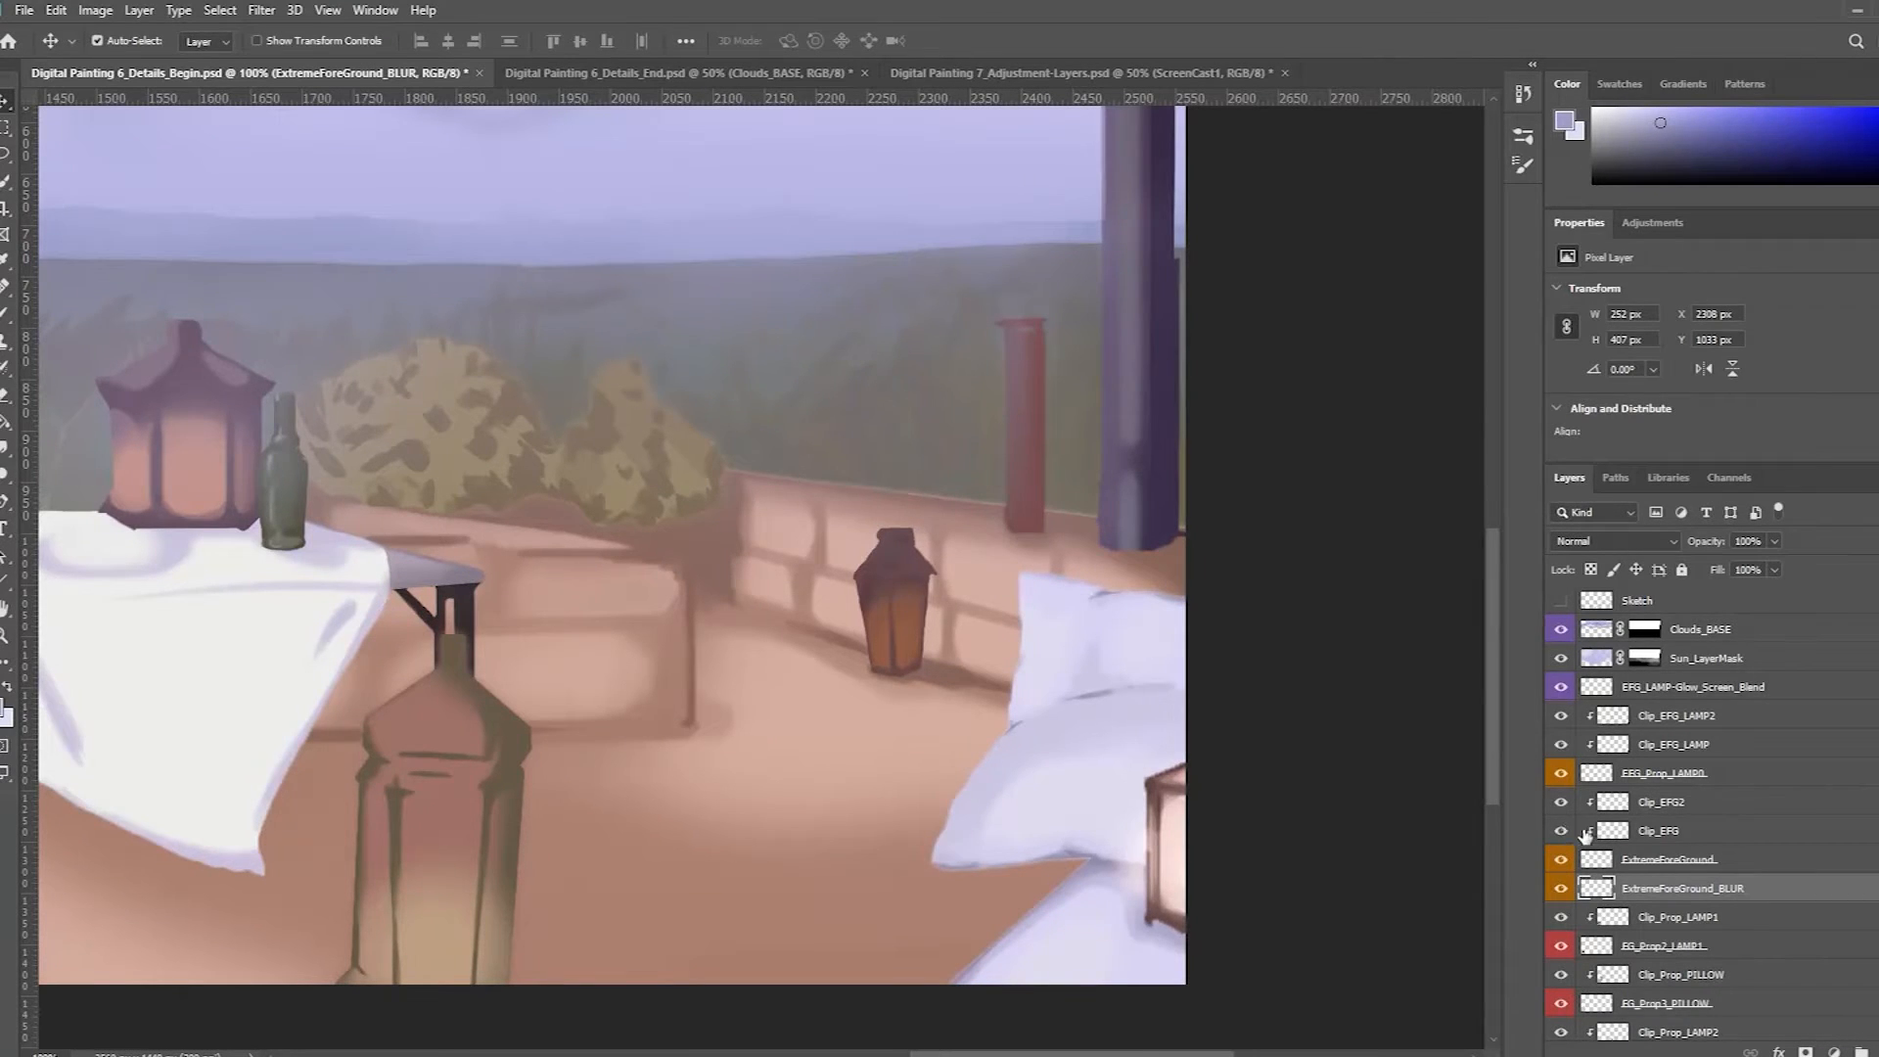
pyautogui.click(1753, 868)
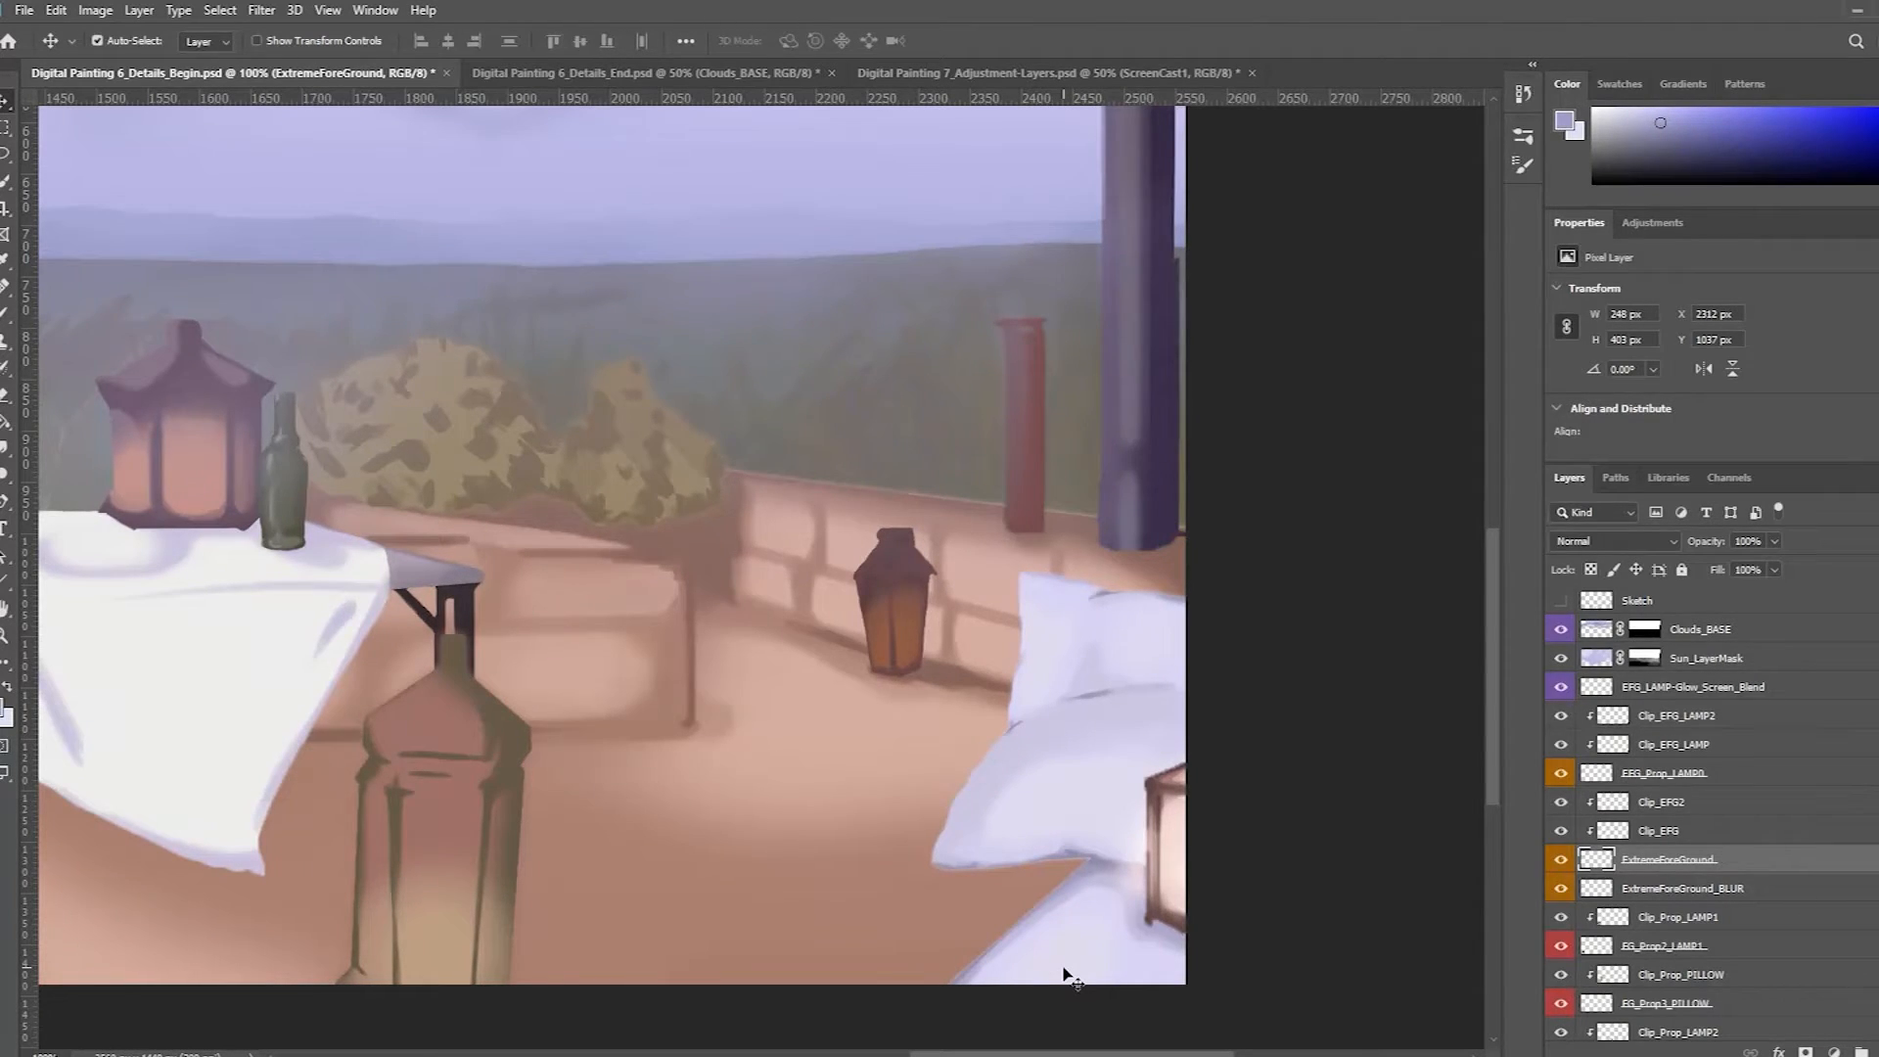
# Step: Select the MG_FOLLIAGE layer by picking the bushes behind the terrace wall
pyautogui.hotkey('ctrl', 'alt')
pyautogui.keyDown('ctrl'); pyautogui.keyDown('alt'); pyautogui.click(767, 620); pyautogui.keyUp('alt'); pyautogui.keyUp('ctrl')
pyautogui.moveTo(733, 719); pyautogui.dragTo(855, 905)
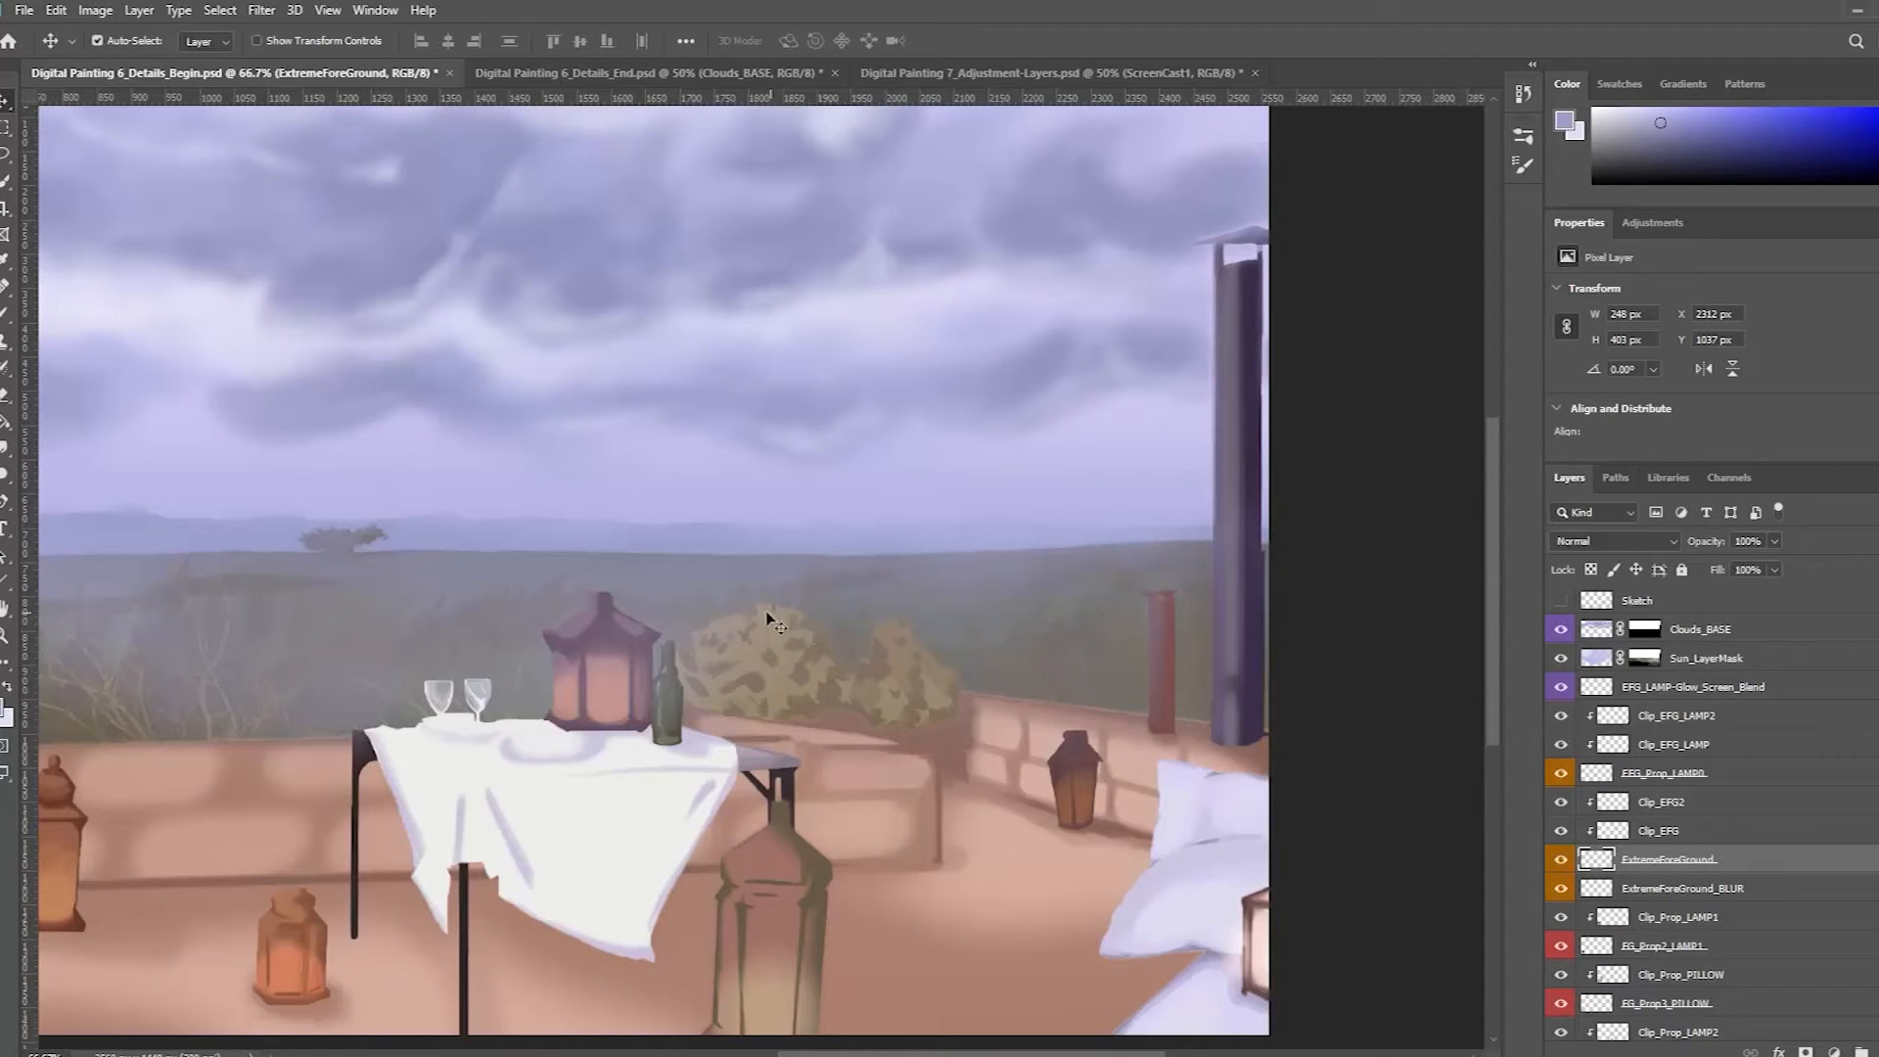
pyautogui.rightClick(909, 673)
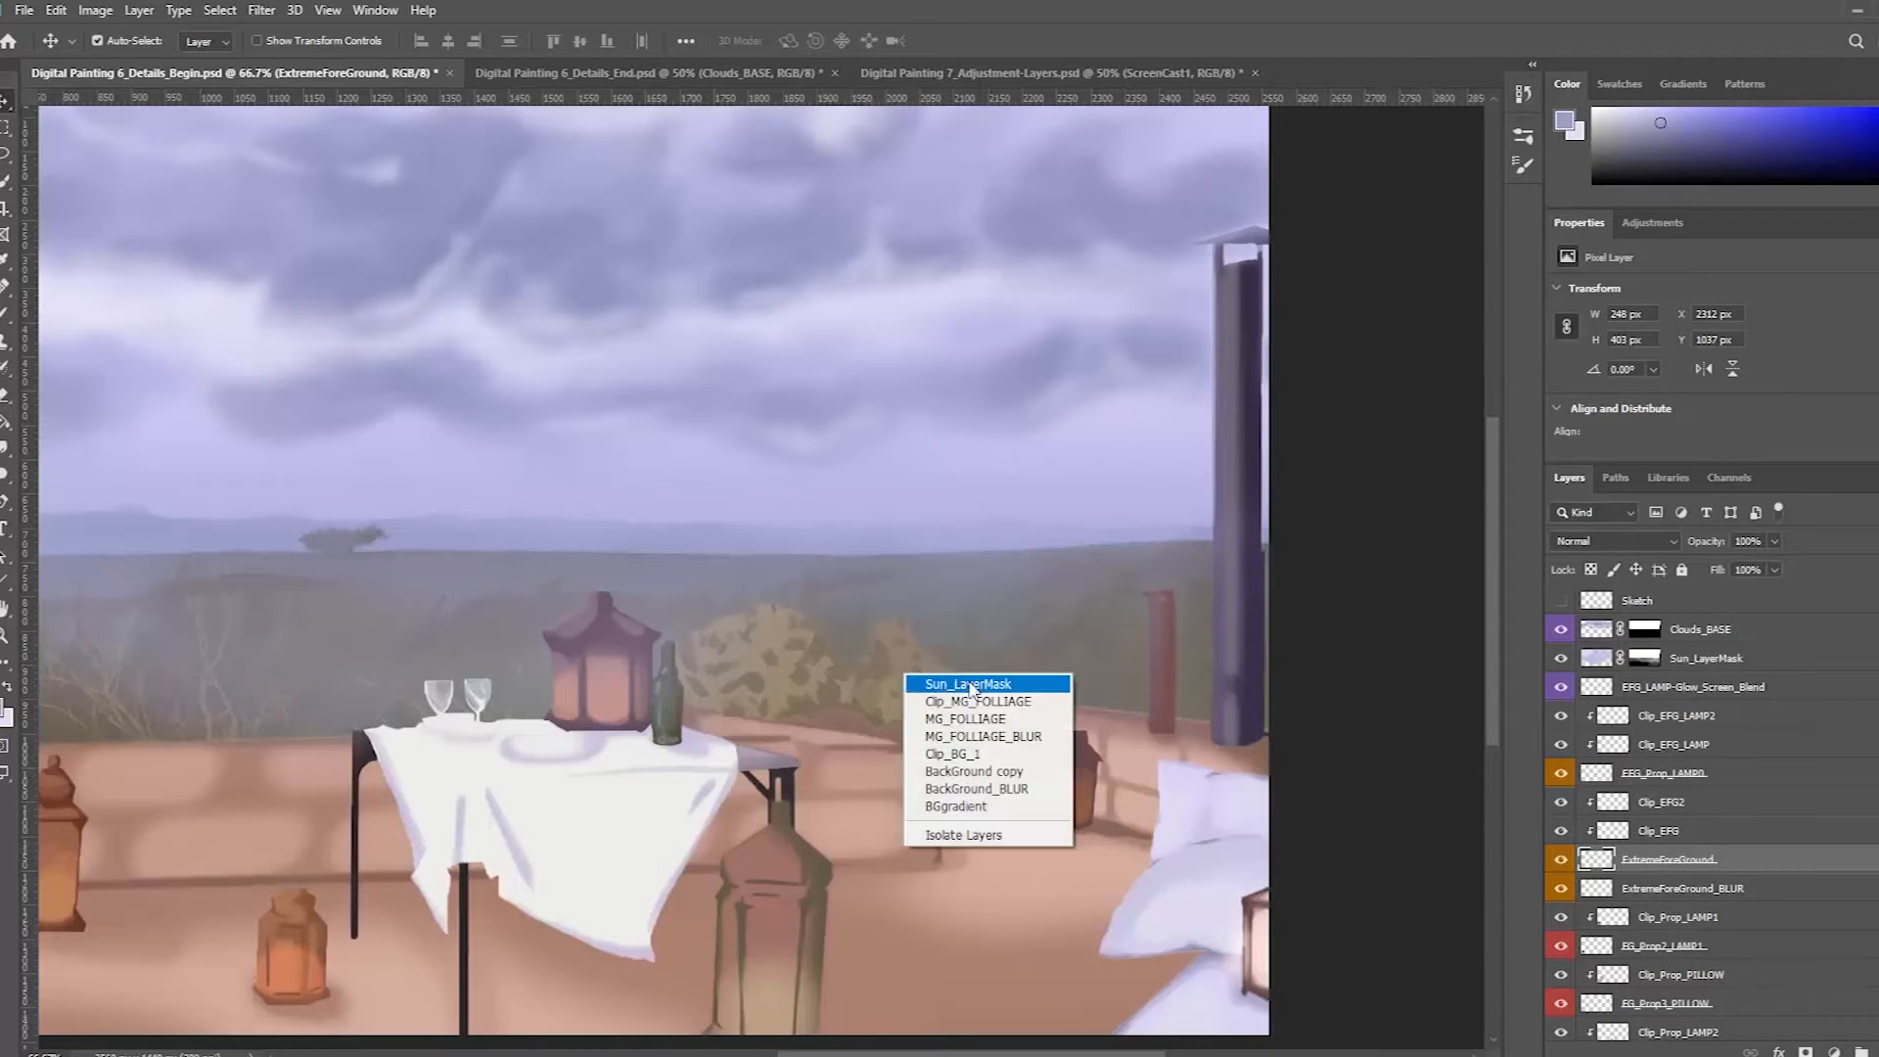
pyautogui.click(967, 719)
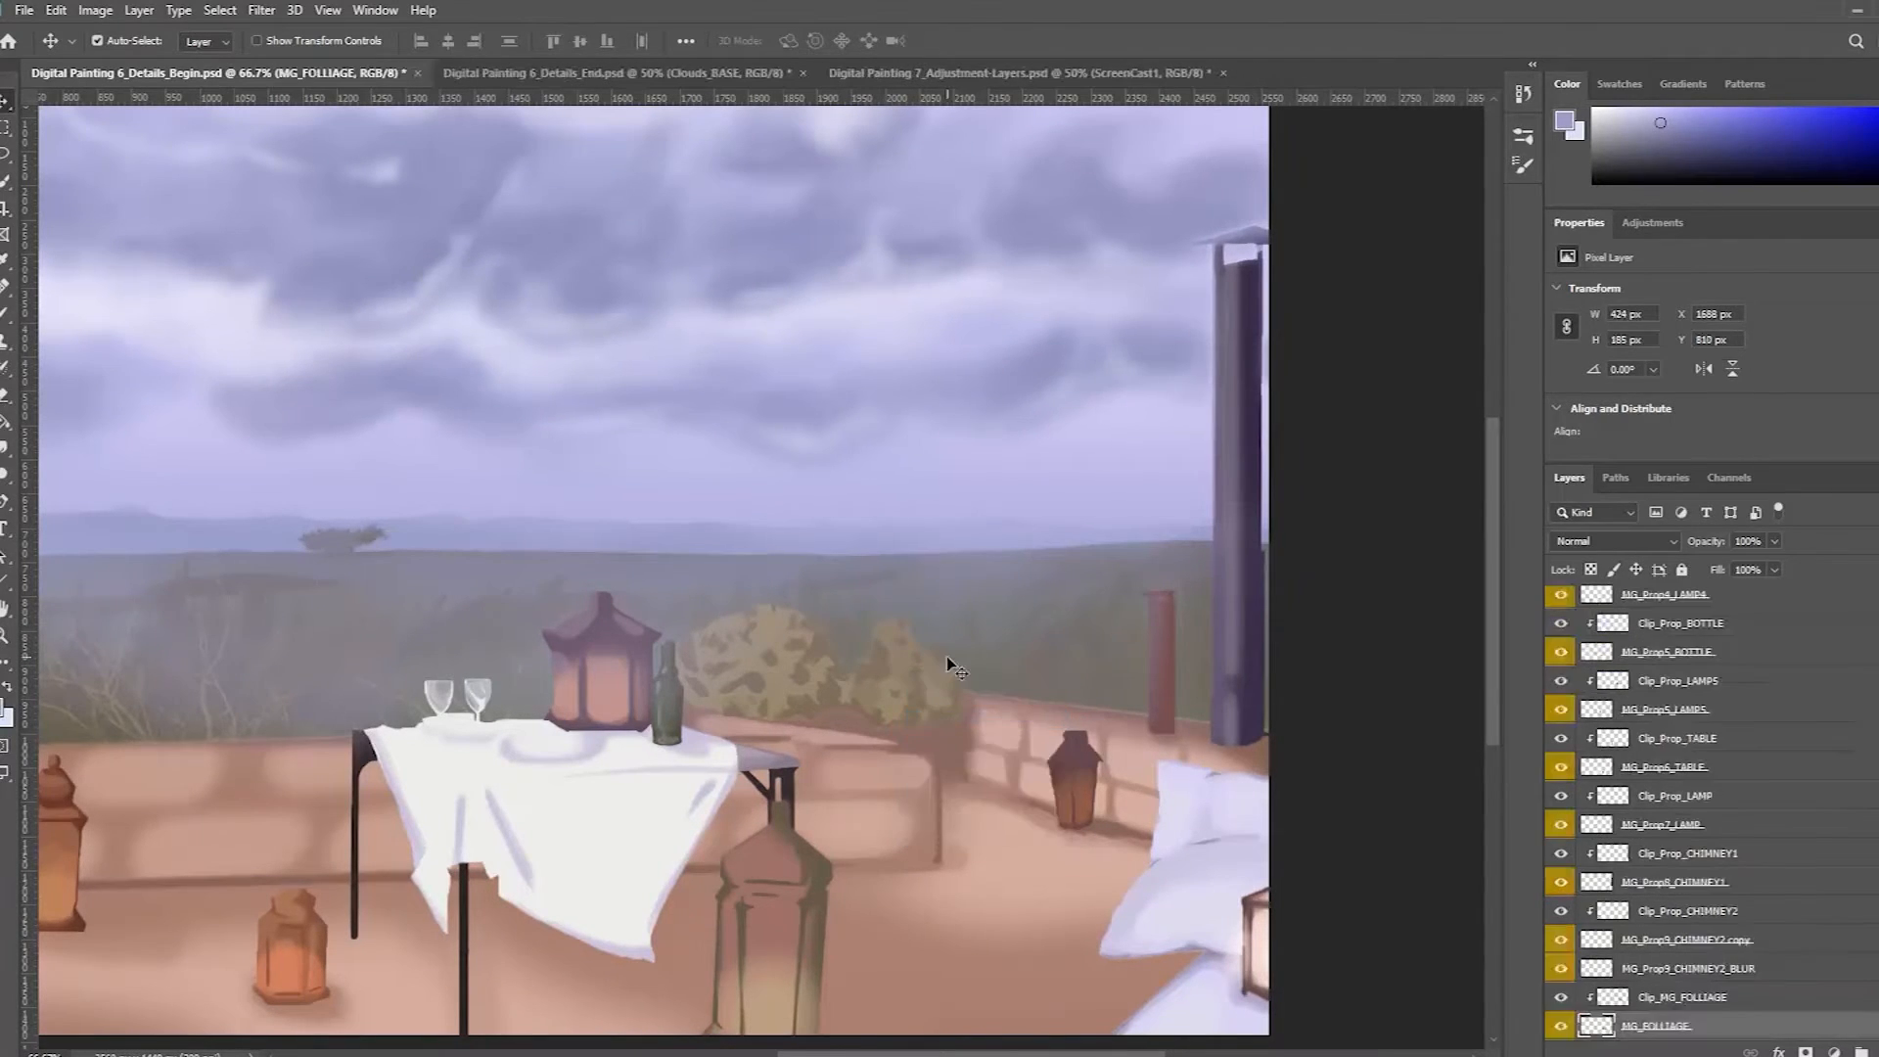
# Step: Check the effect of the existing MG_FOLLIAGE_BLUR layer by toggling its visibility, and delete that layer
pyautogui.scroll(-5, 1730, 827)
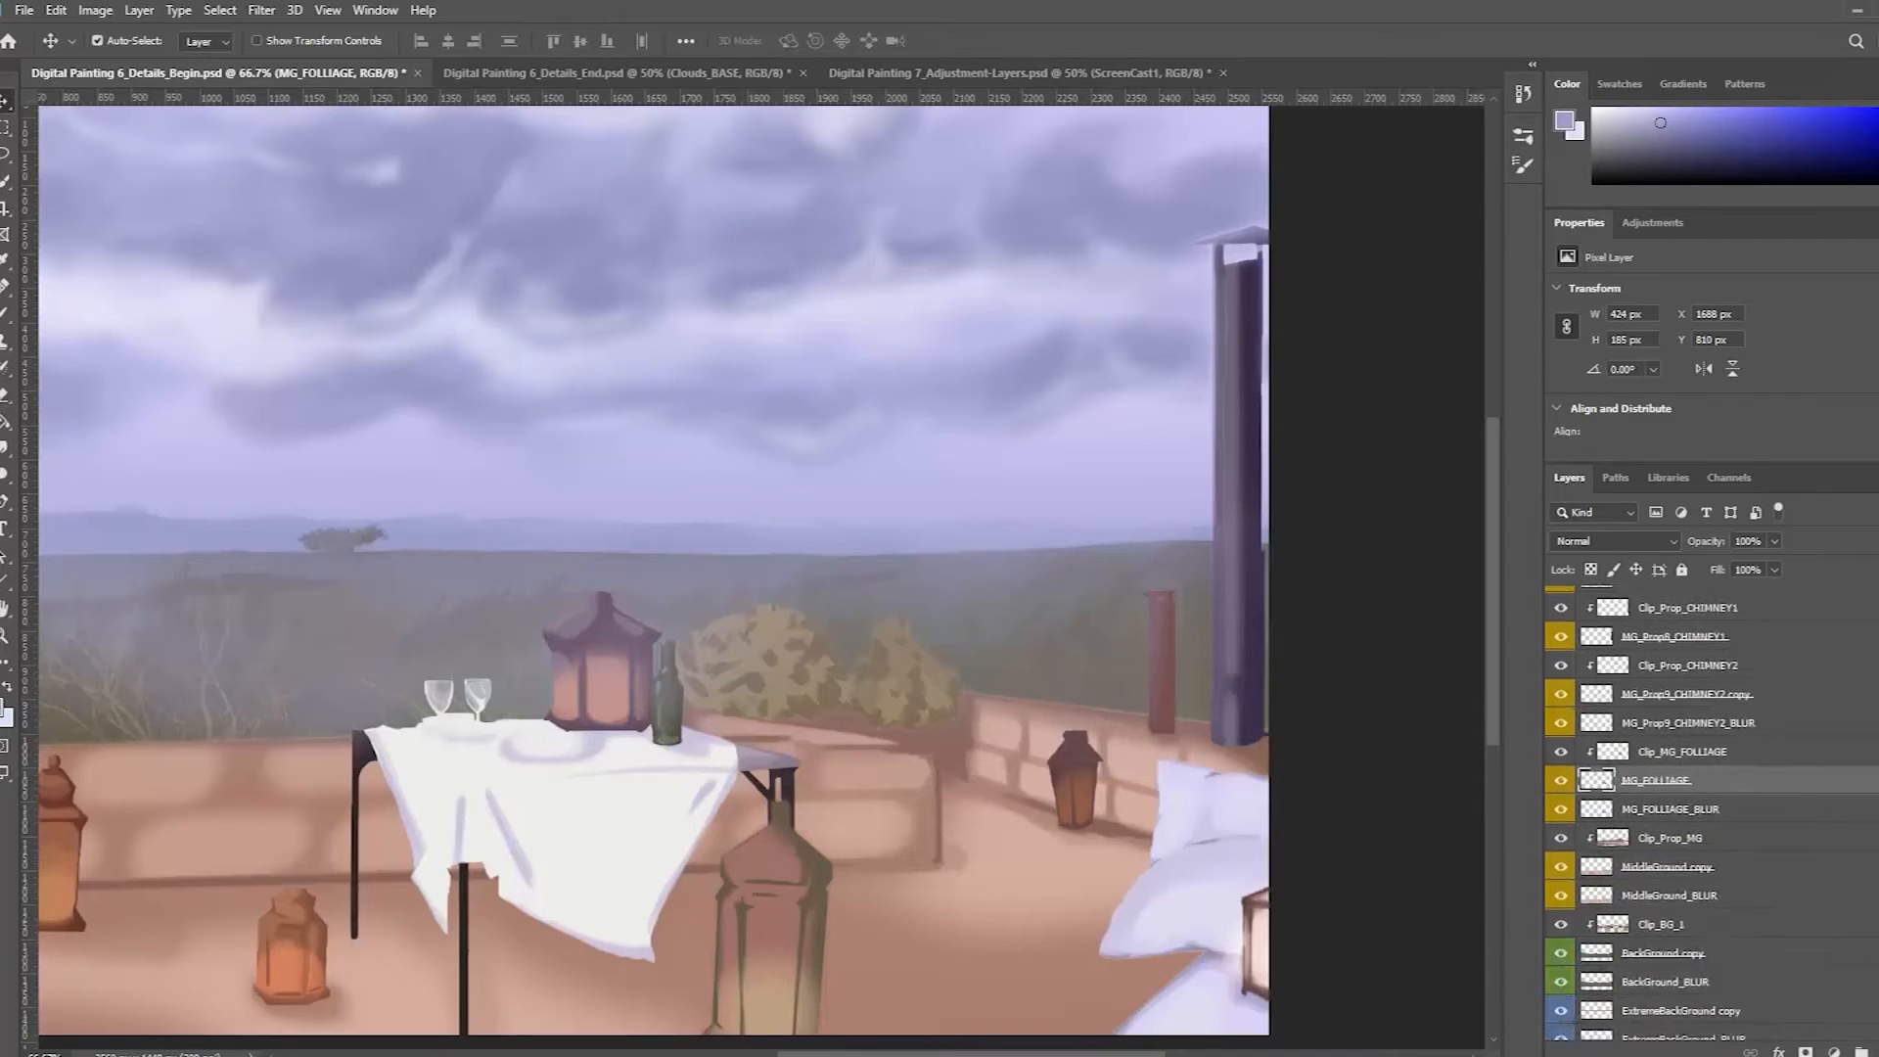
pyautogui.click(1730, 827)
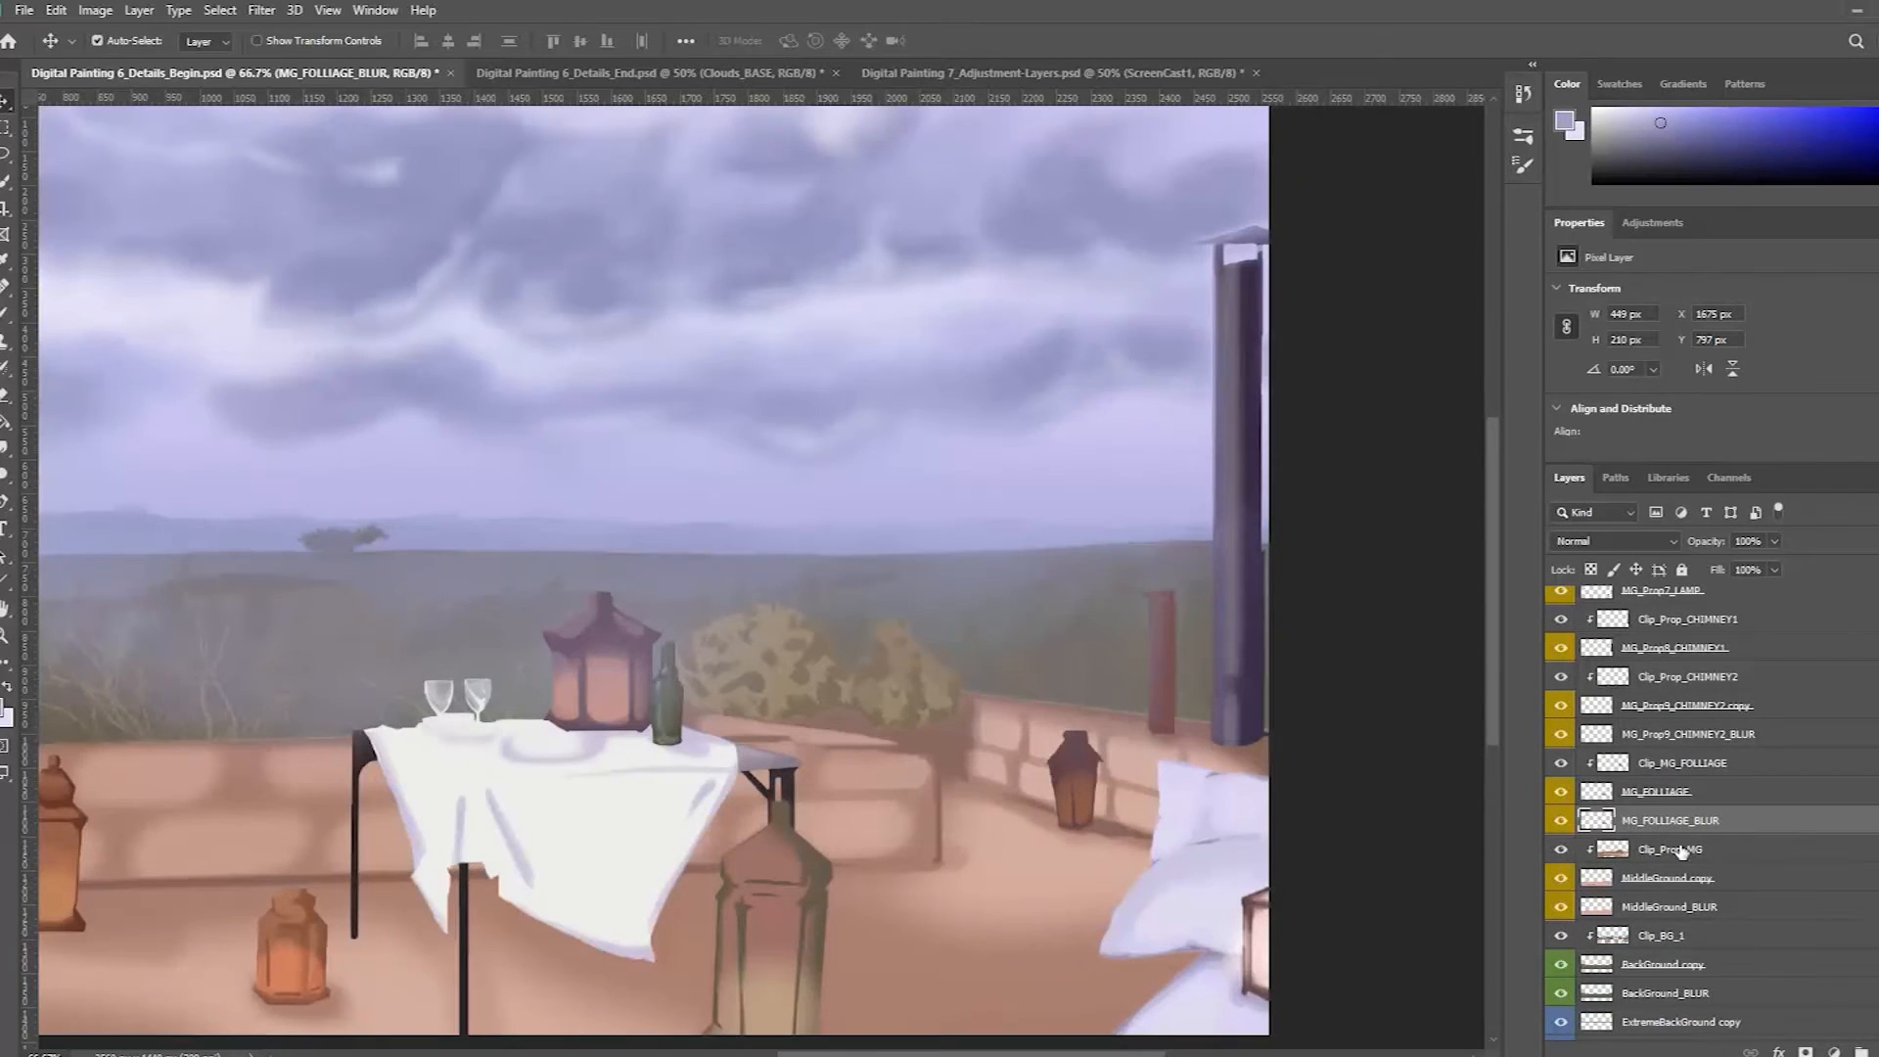
pyautogui.click(1562, 822)
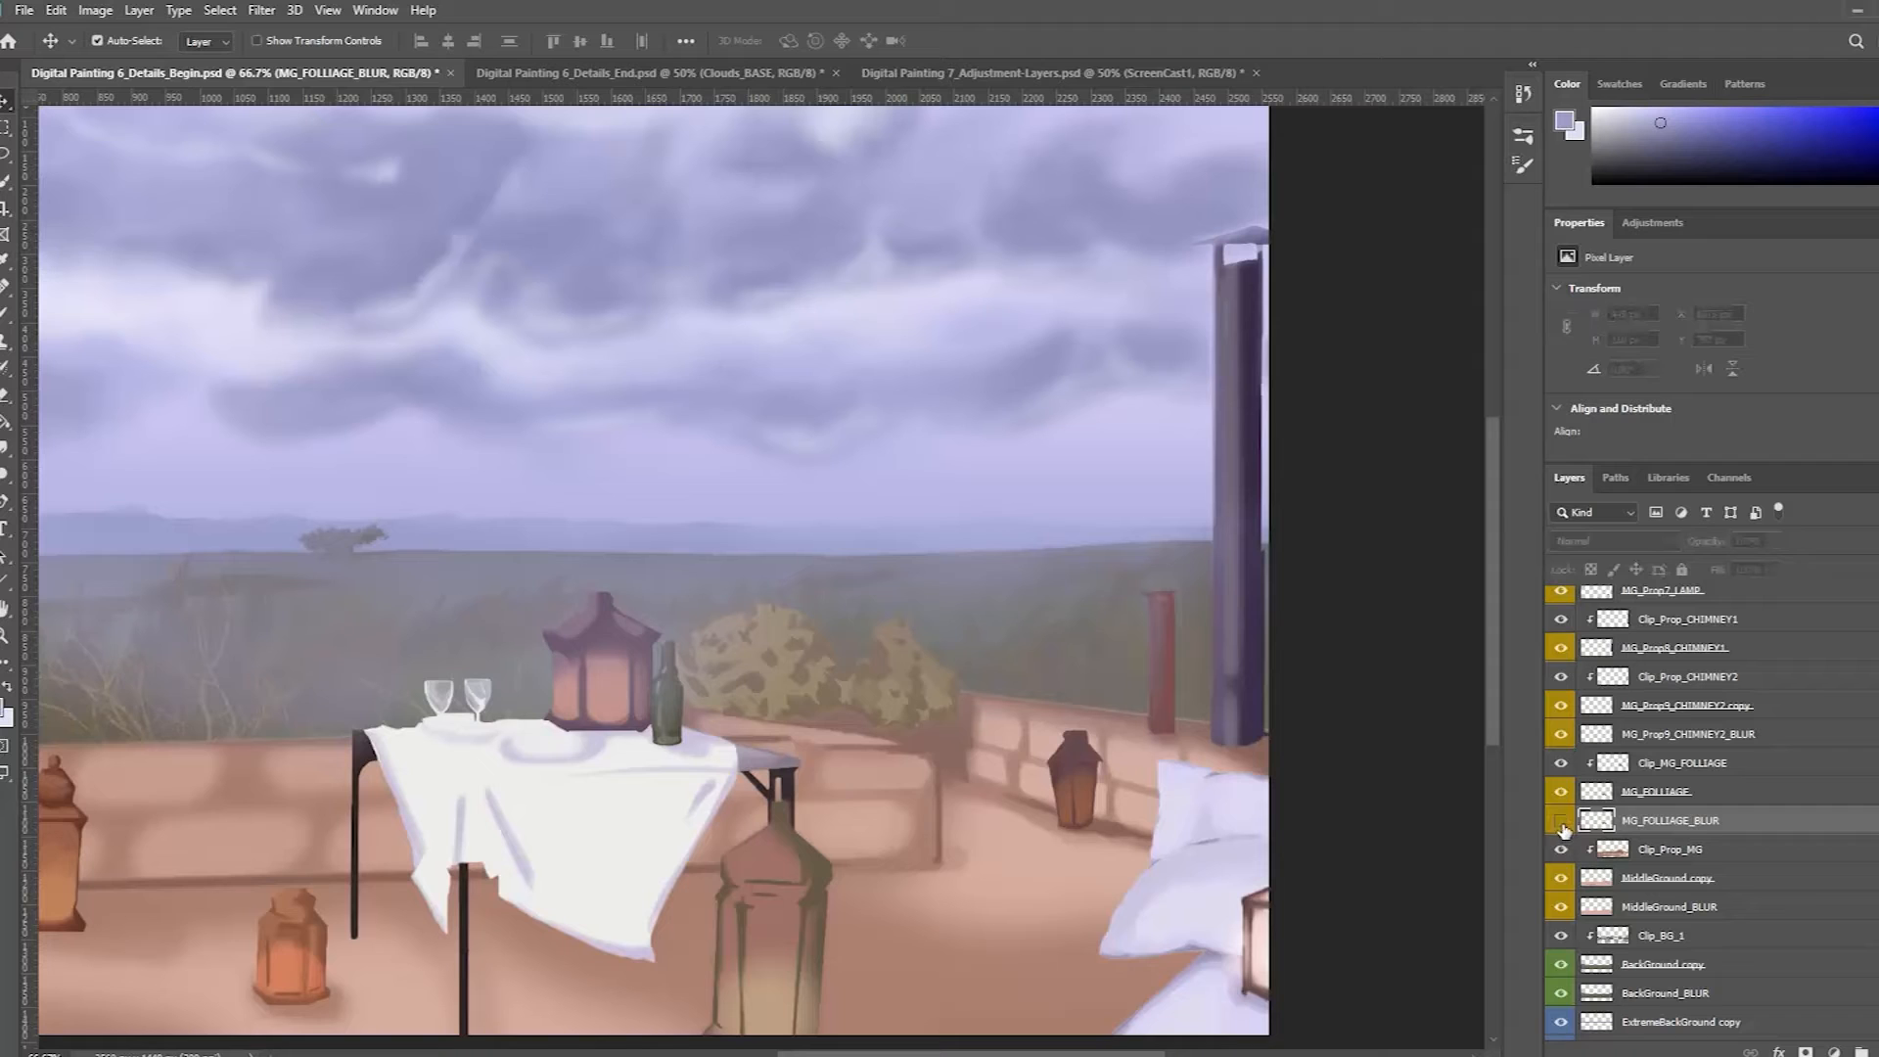
pyautogui.click(1563, 823)
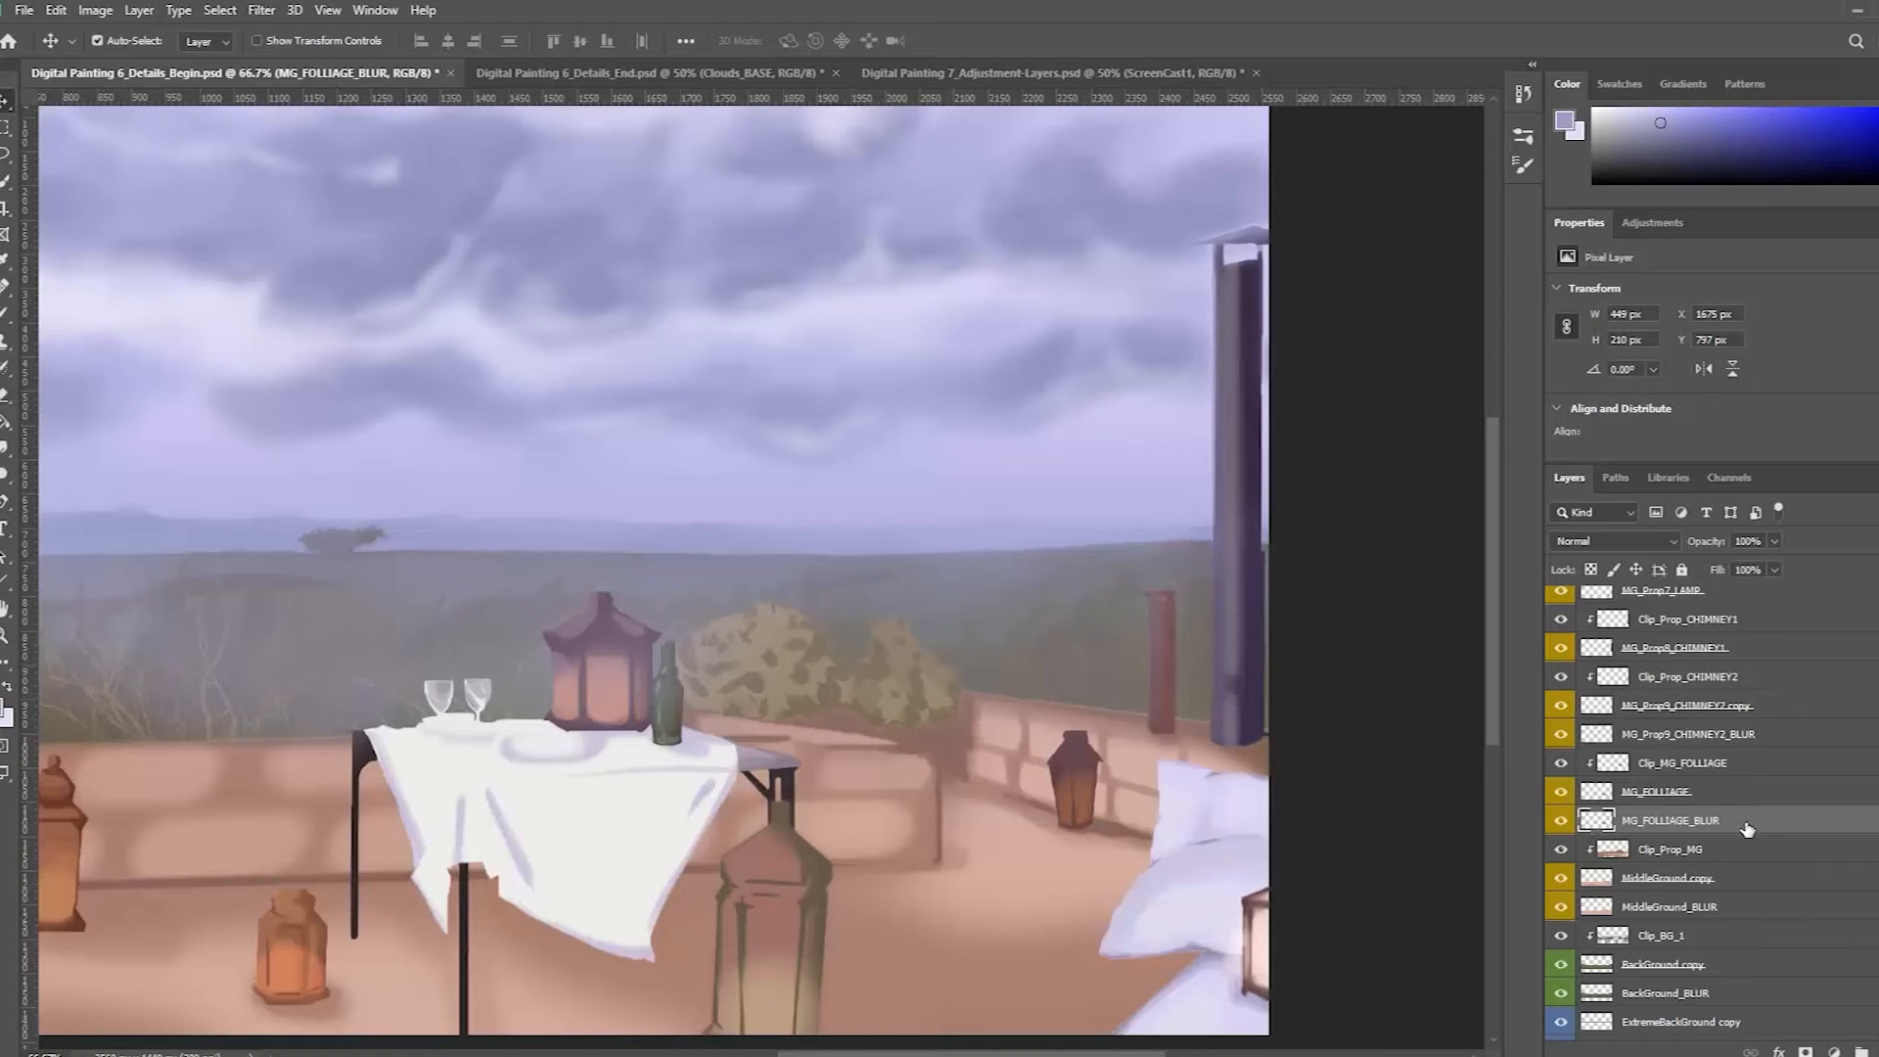
pyautogui.keyDown('ctrl'); pyautogui.click(841, 658); pyautogui.keyUp('ctrl')
pyautogui.keyDown('ctrl'); pyautogui.click(843, 654); pyautogui.keyUp('ctrl')
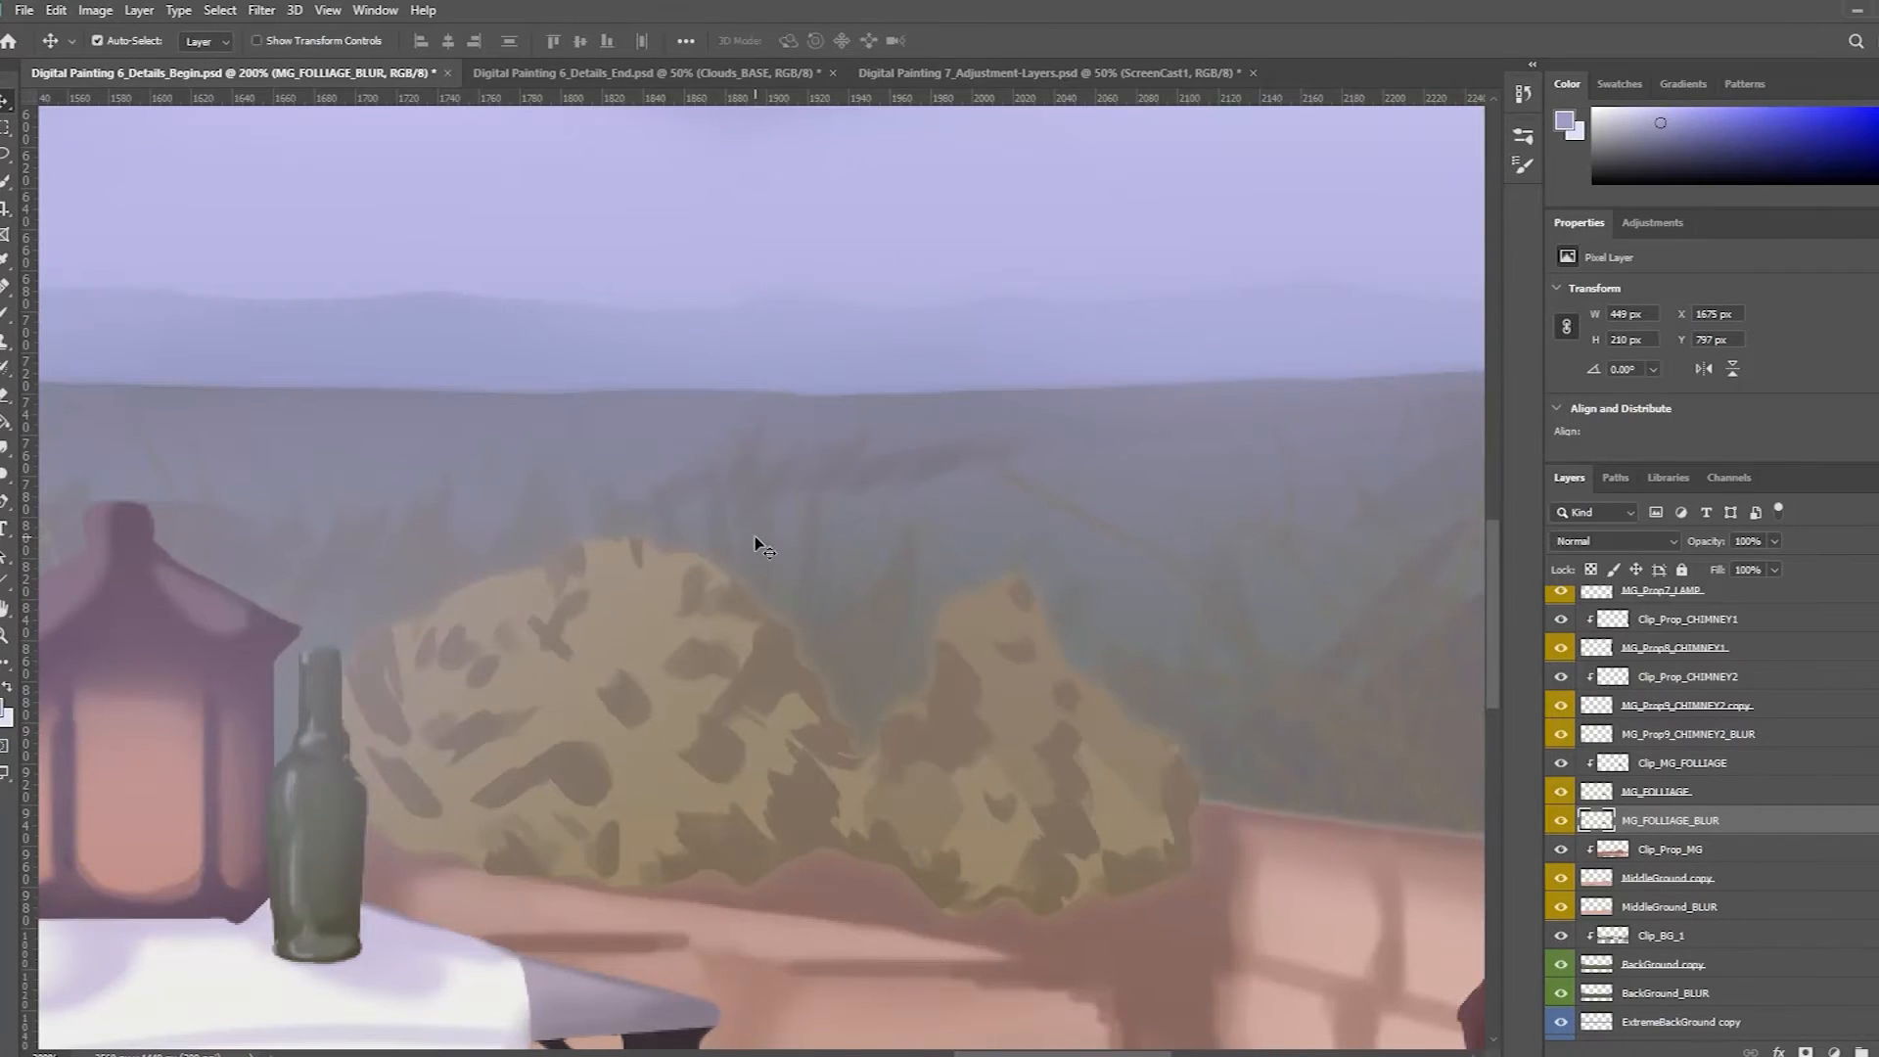
pyautogui.press('Delete')
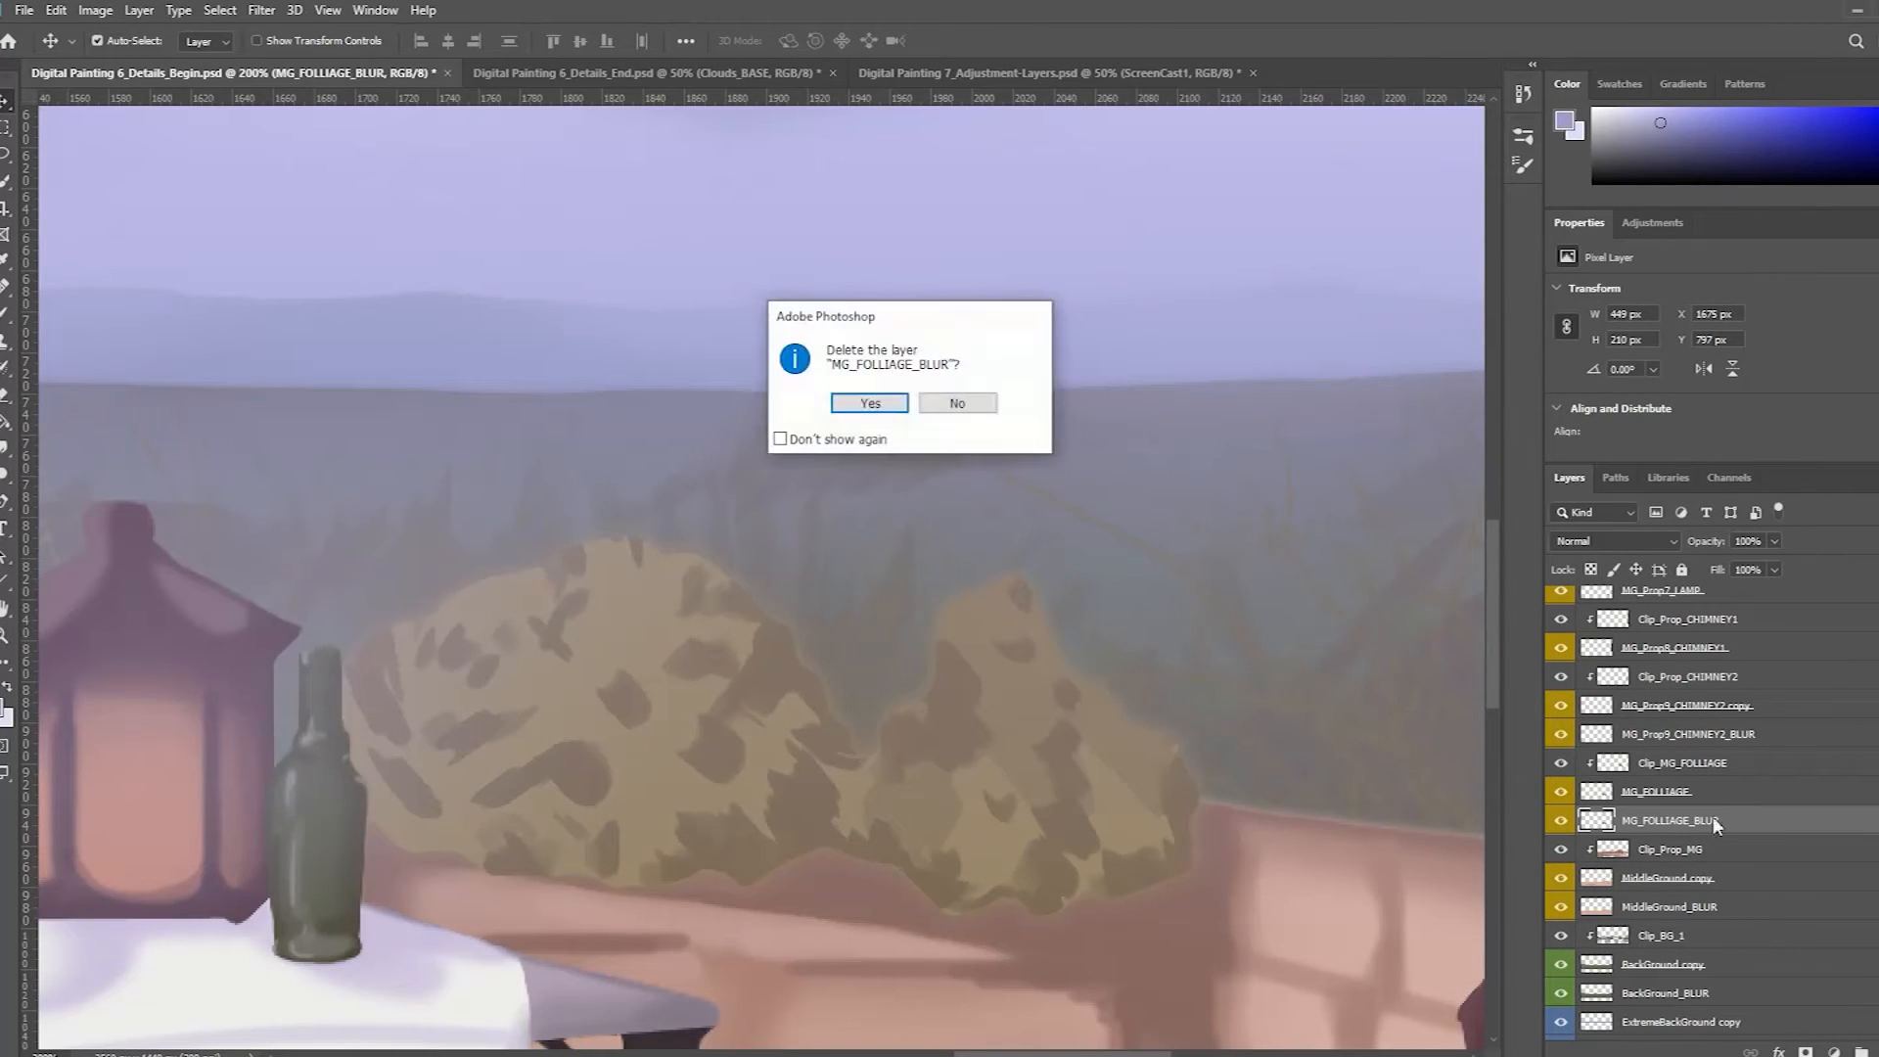
pyautogui.click(884, 406)
# Step: Duplicate the MG_FOLLIAGE layer
pyautogui.click(1705, 801)
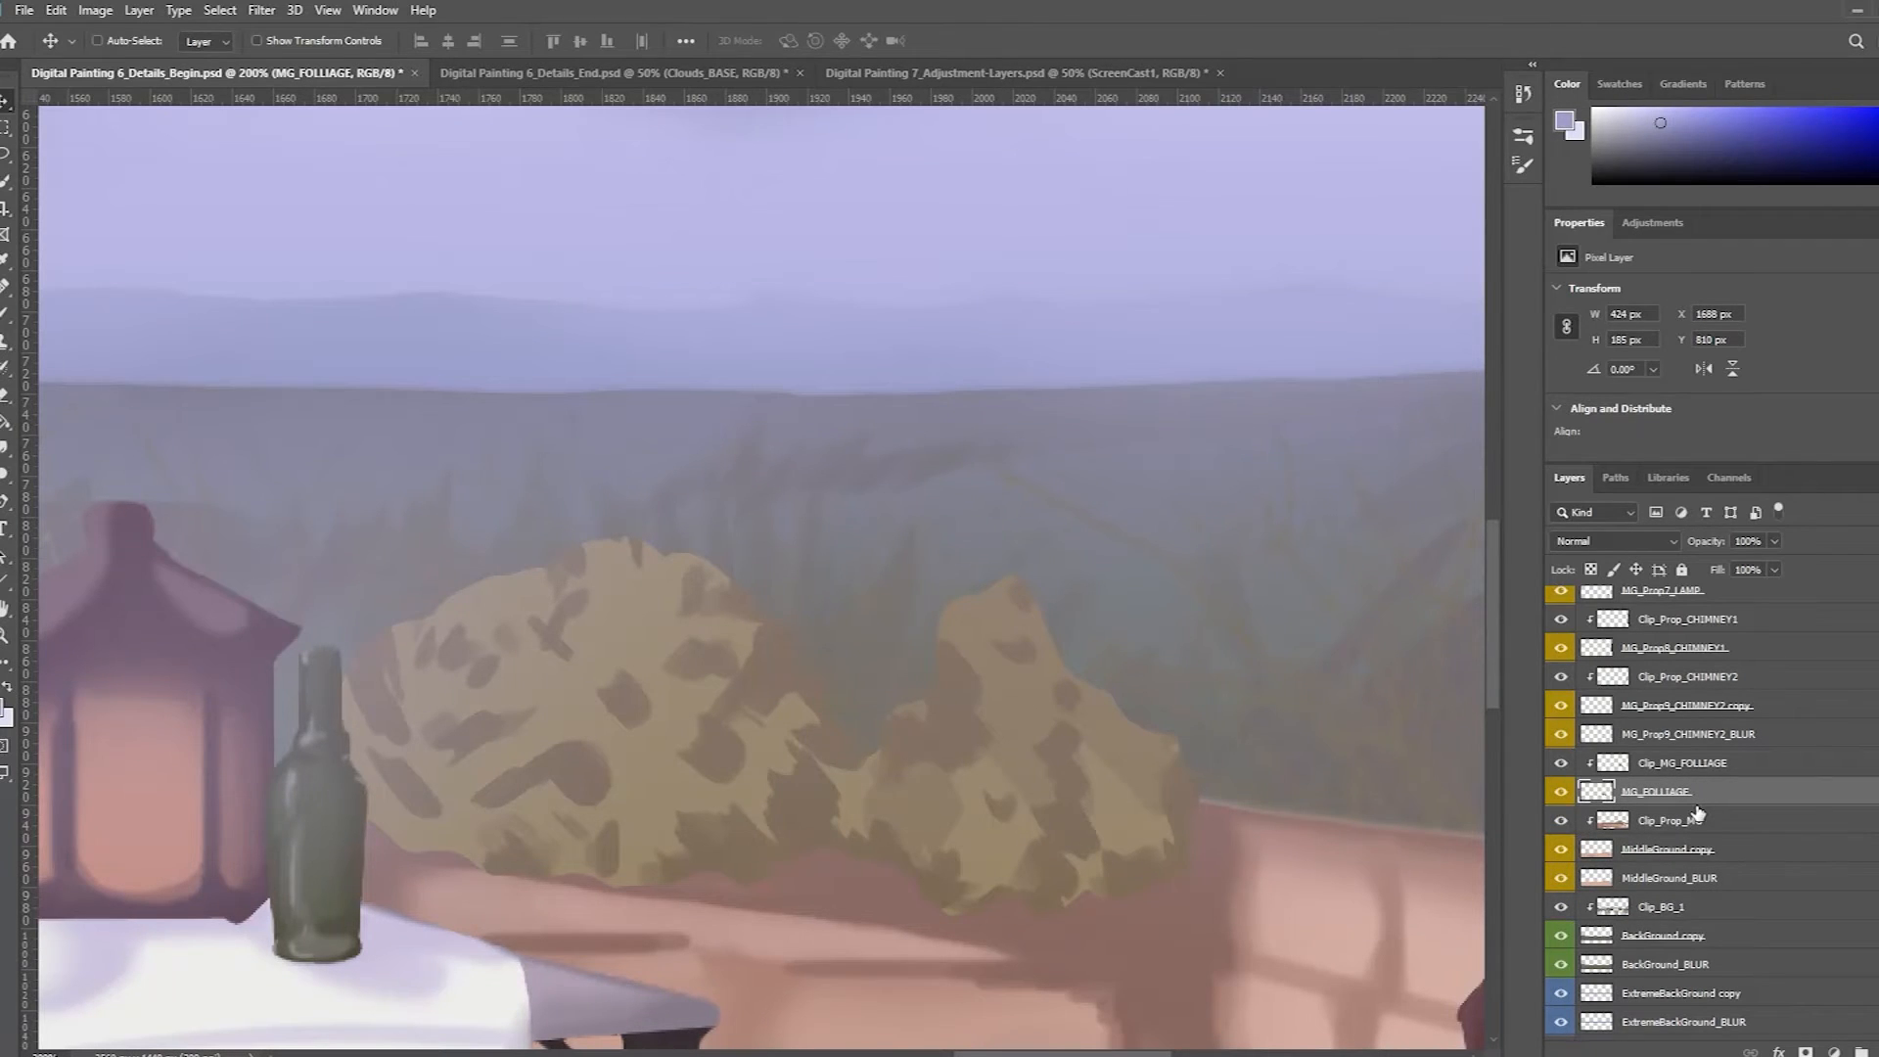
pyautogui.hotkey('ctrl', 'j')
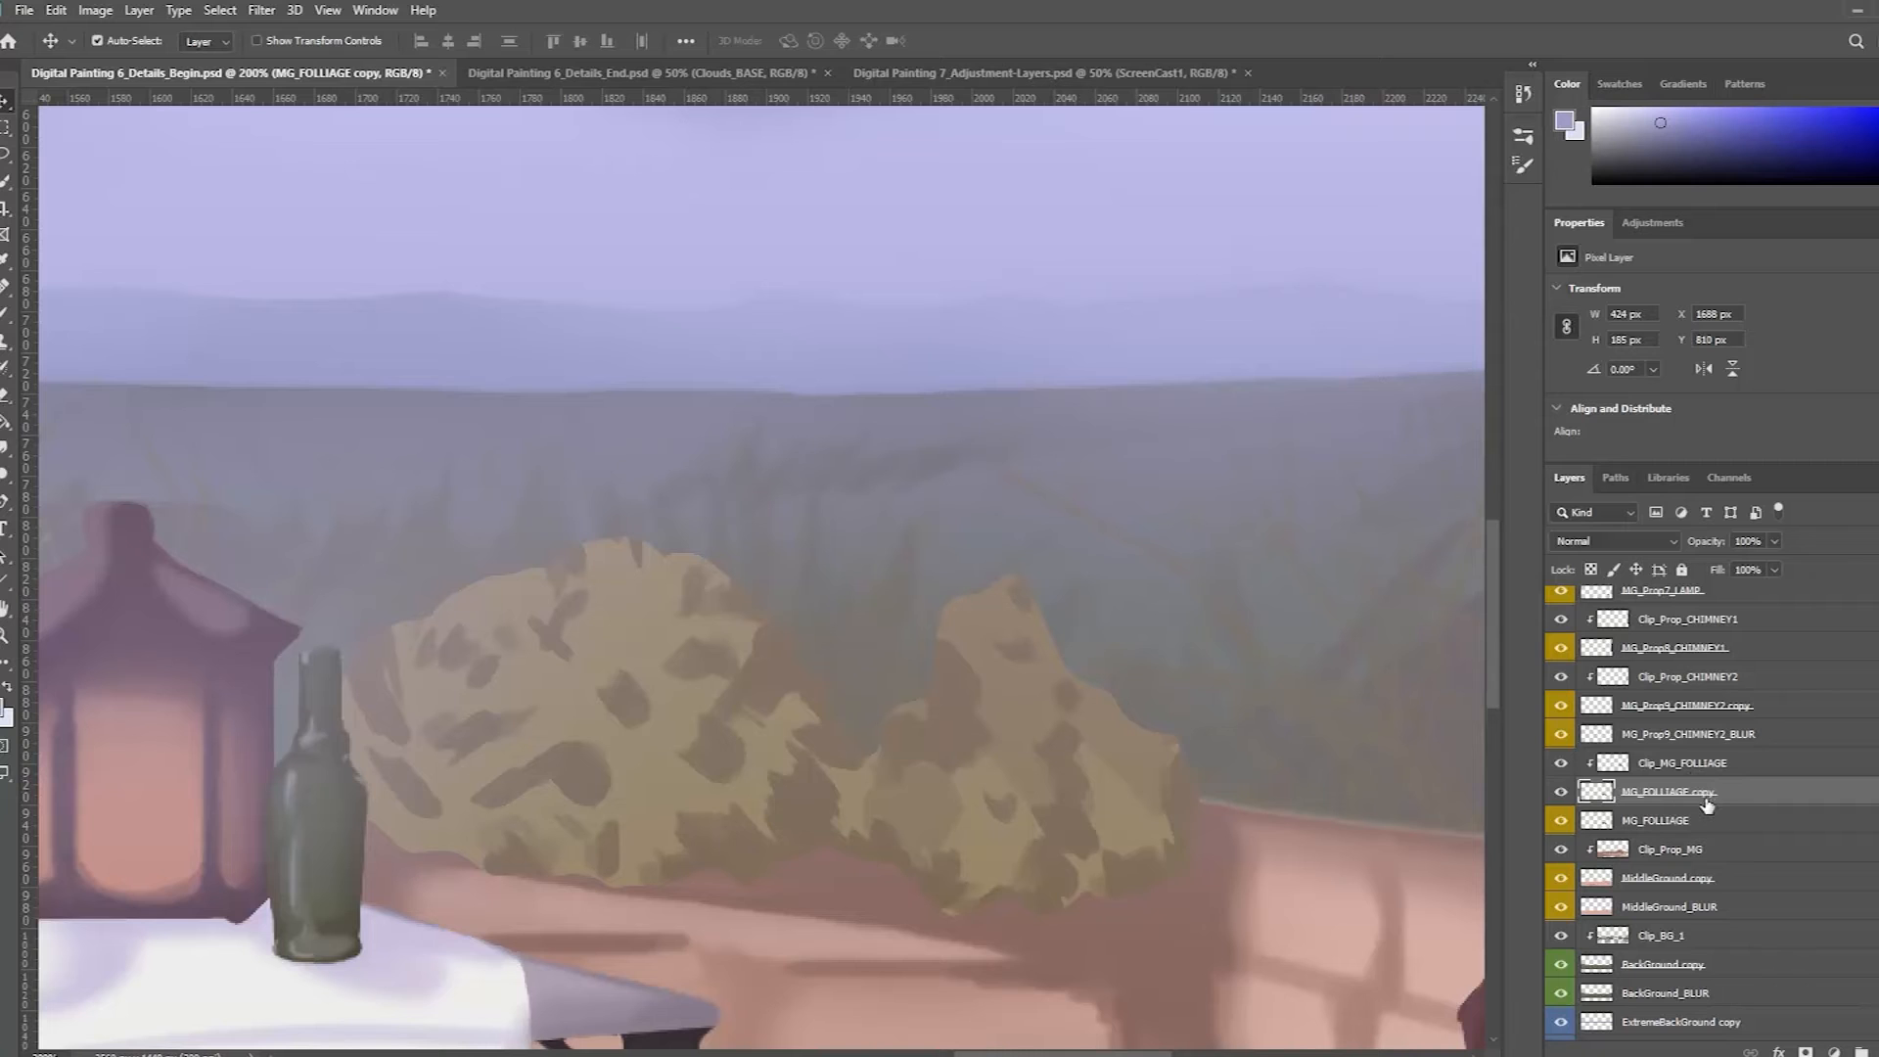
# Step: Assign the yellow colour label to the MG_FOLLIAGE copy layer
pyautogui.rightClick(1563, 795)
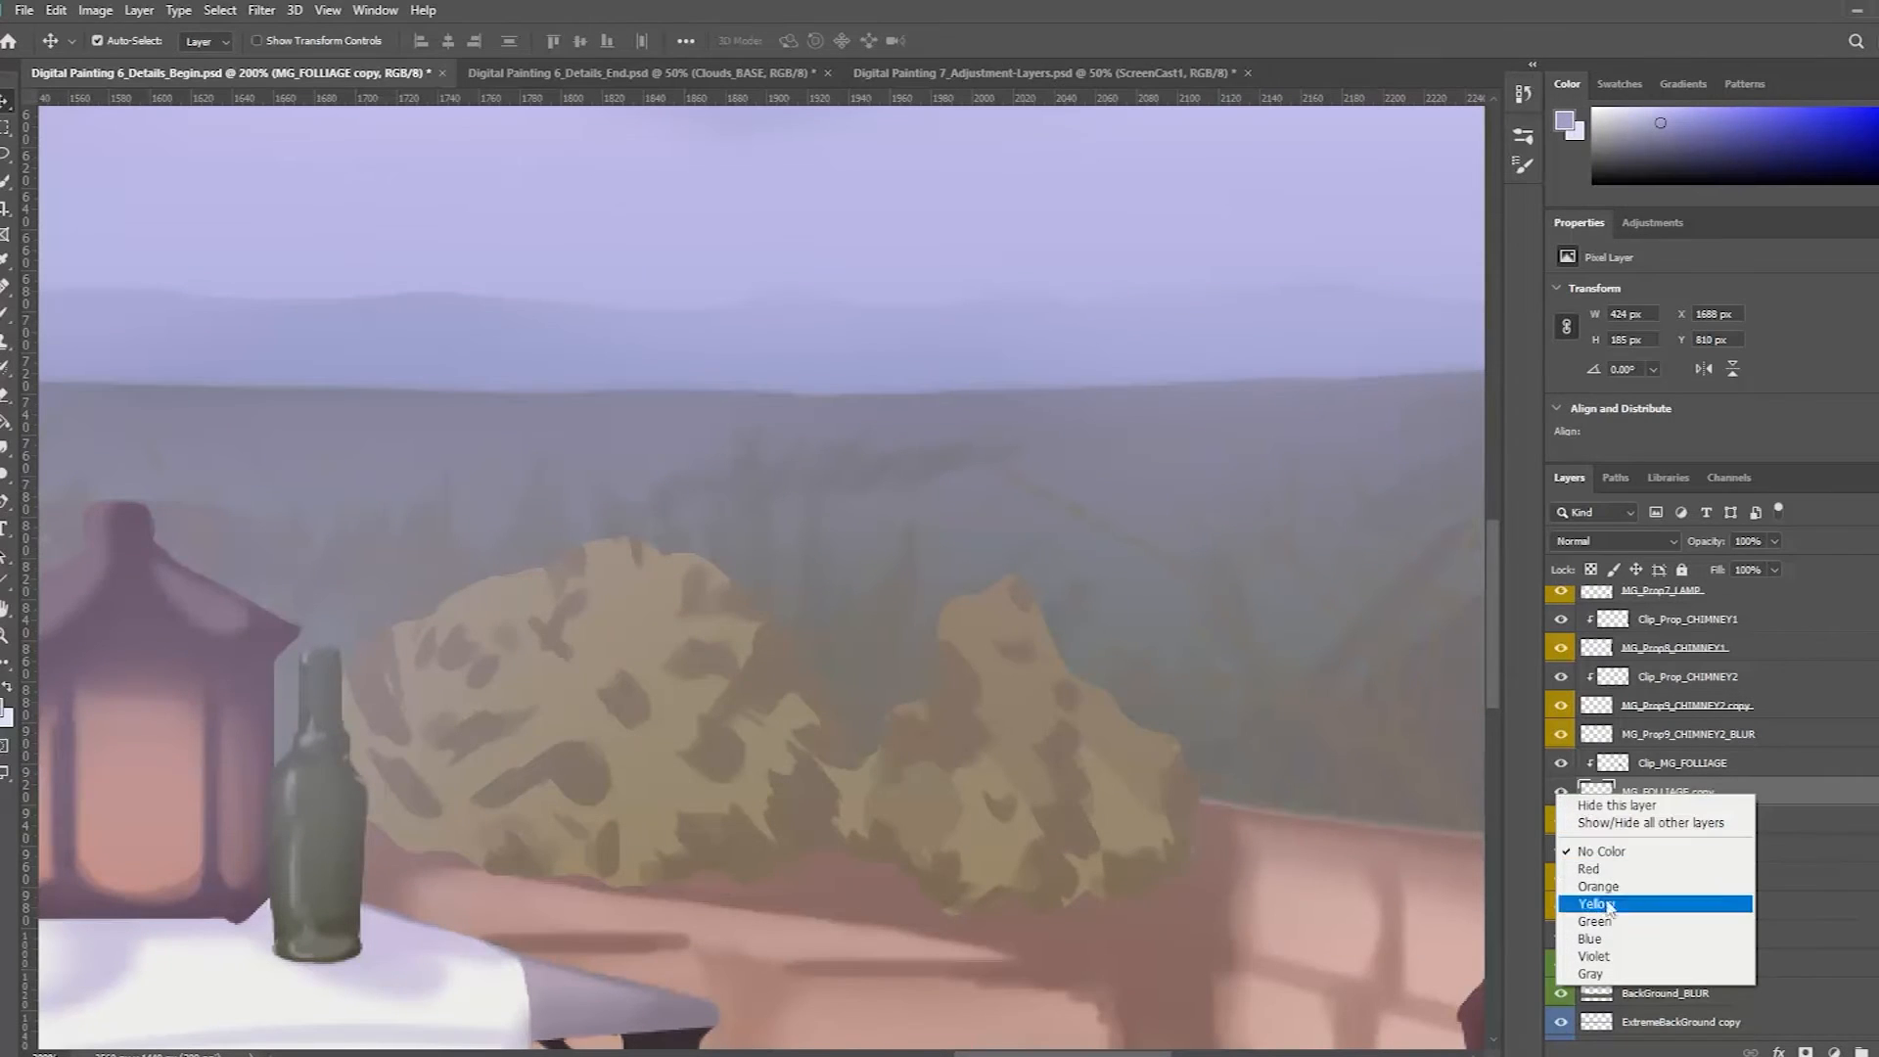
pyautogui.click(1590, 886)
pyautogui.rightClick(1557, 808)
pyautogui.click(1589, 916)
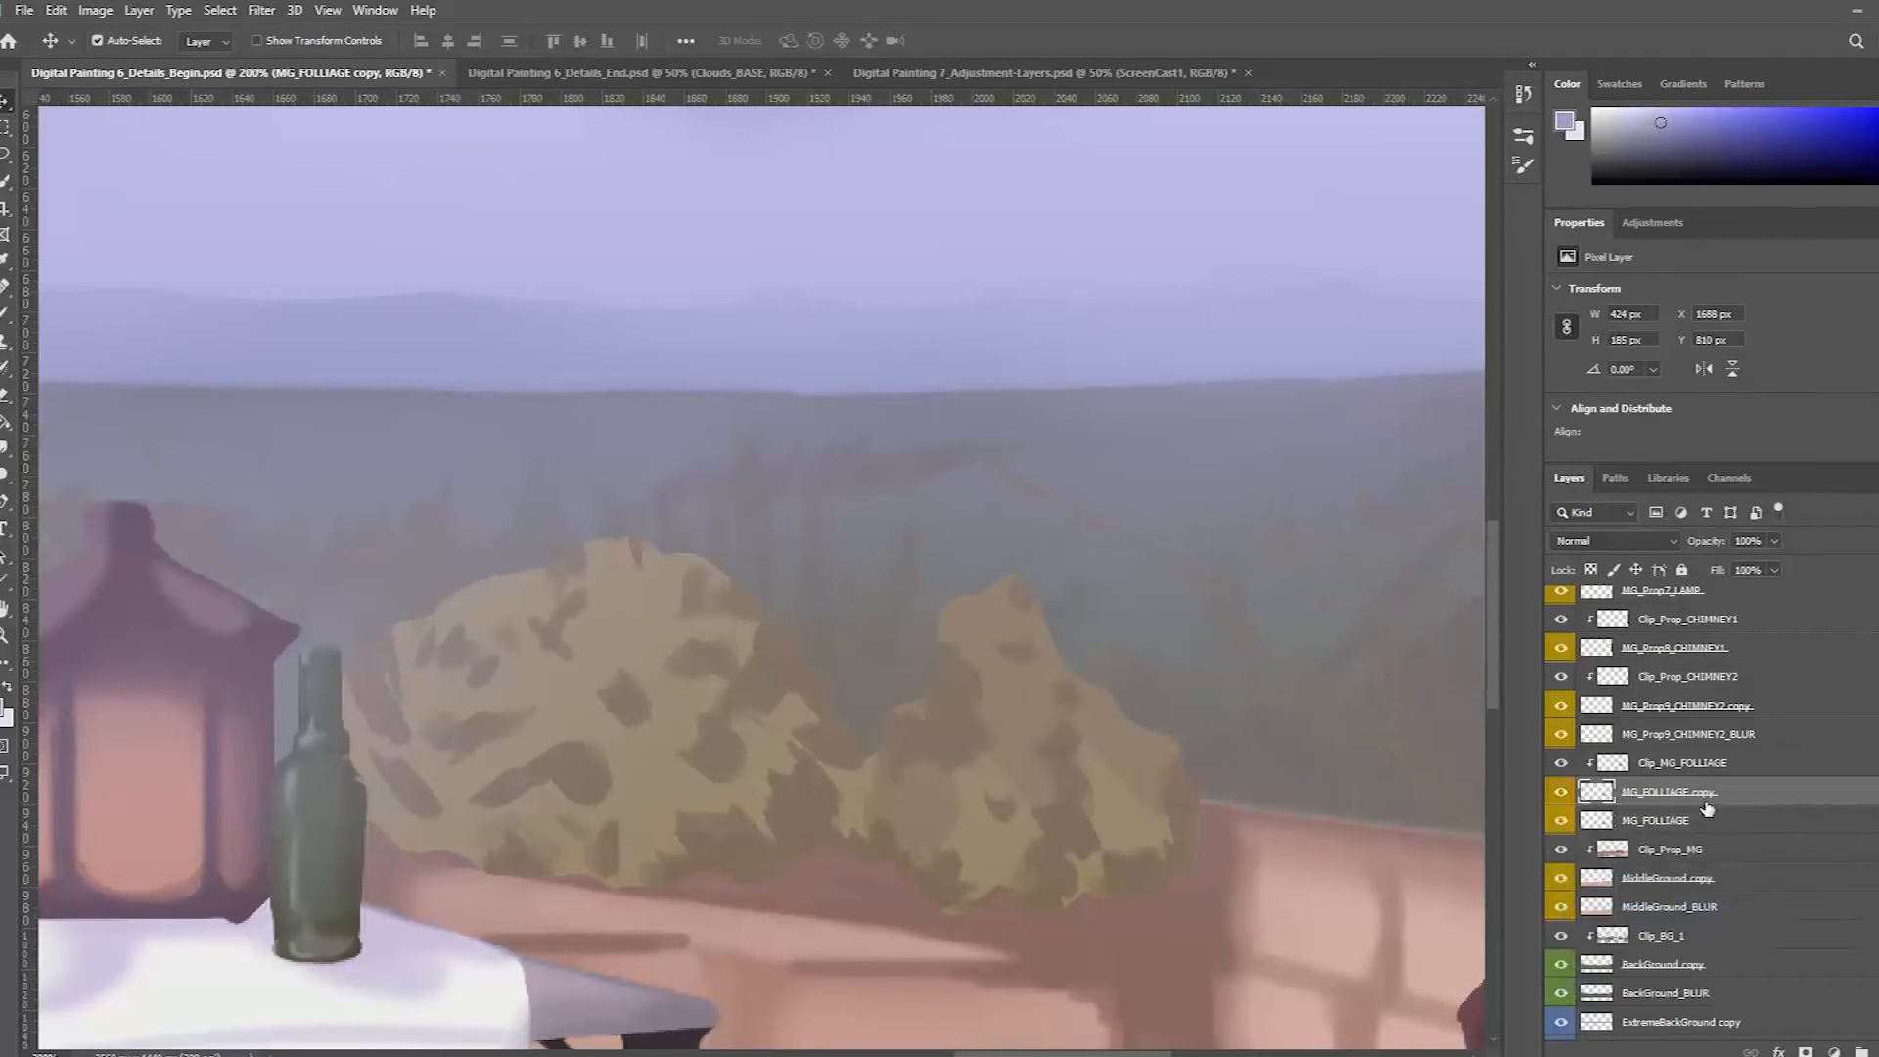
# Step: Rename the lower foliage layer as MG_FOLLIAGE_BLUR and its duplicate above as MG_FOLLIAGE
pyautogui.doubleClick(1655, 820)
pyautogui.press('Return')
pyautogui.write('_BLUR')
pyautogui.press('Return')
pyautogui.doubleClick(1709, 793)
pyautogui.doubleClick(1708, 791)
pyautogui.press('BackSpace')
pyautogui.press('BackSpace')
pyautogui.press('Return')
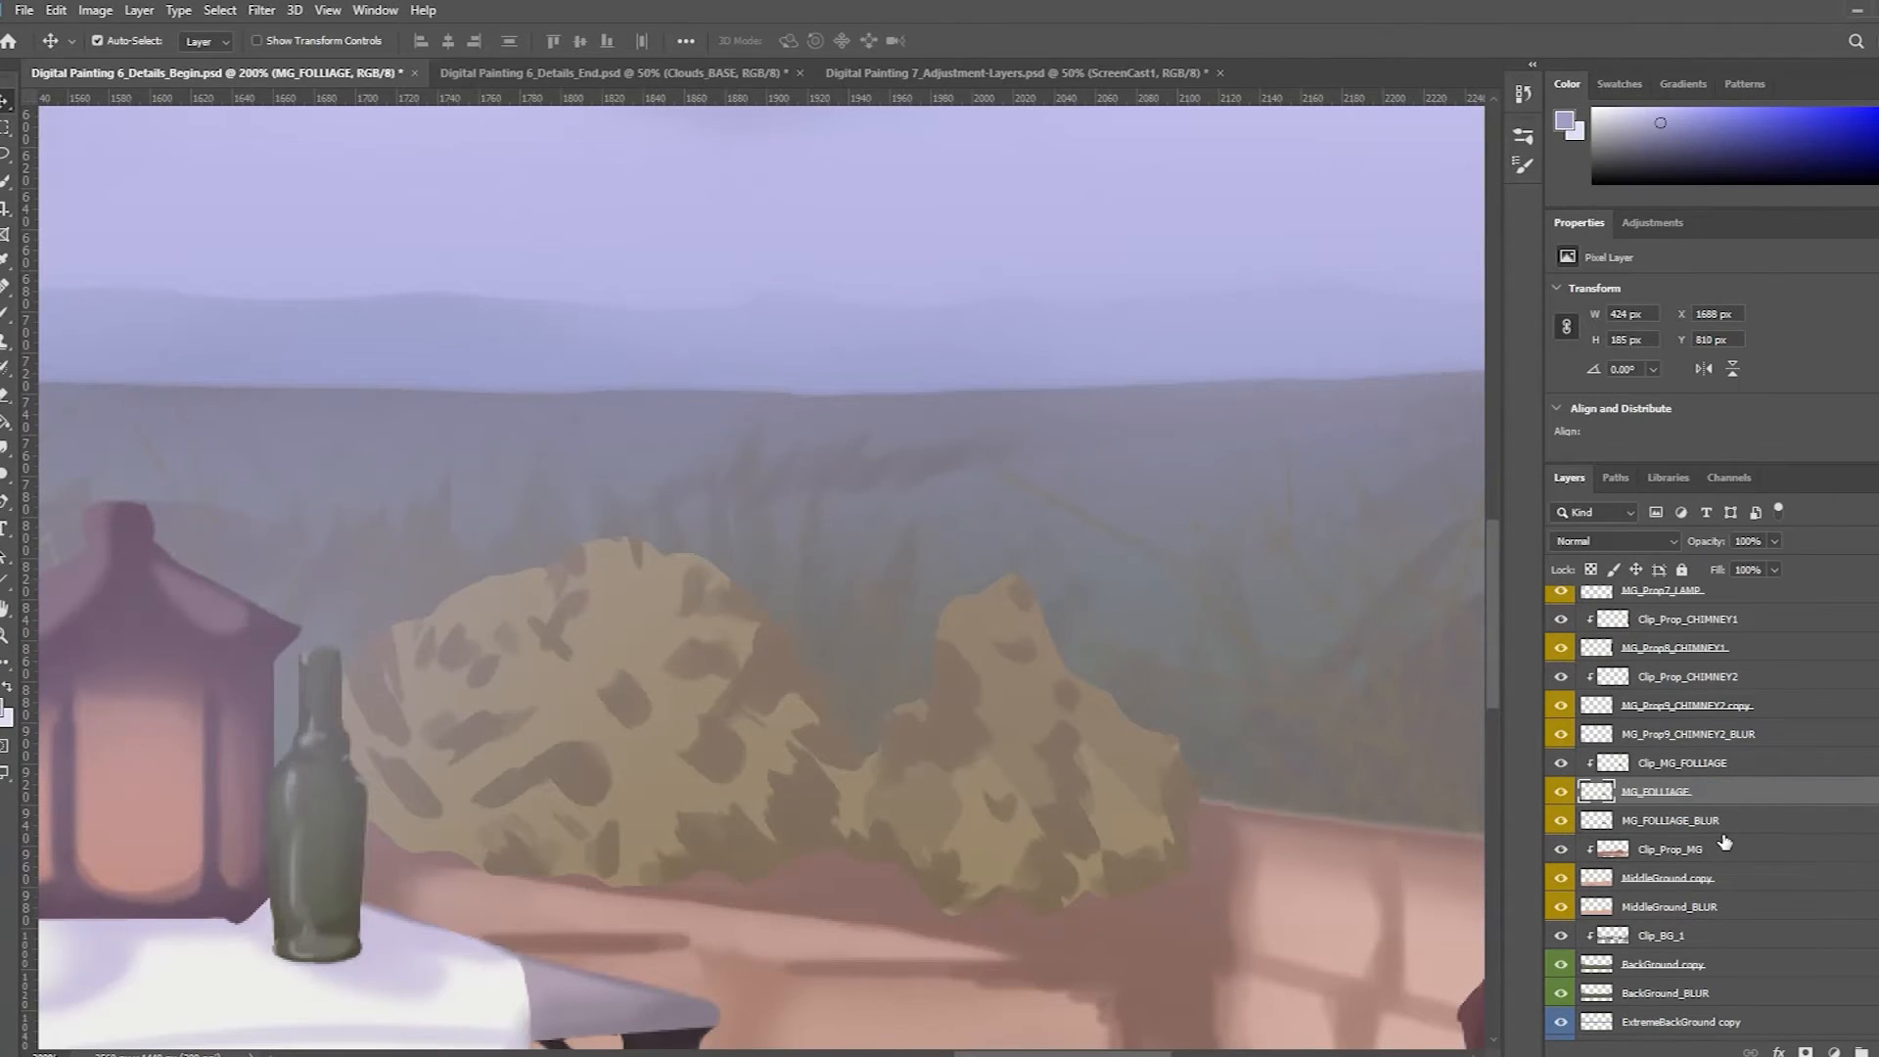
# Step: Select the MG_FOLLIAGE_BLUR layer, hide MG_FOLLIAGE above it, and start the Motion Blur filter
pyautogui.click(1726, 822)
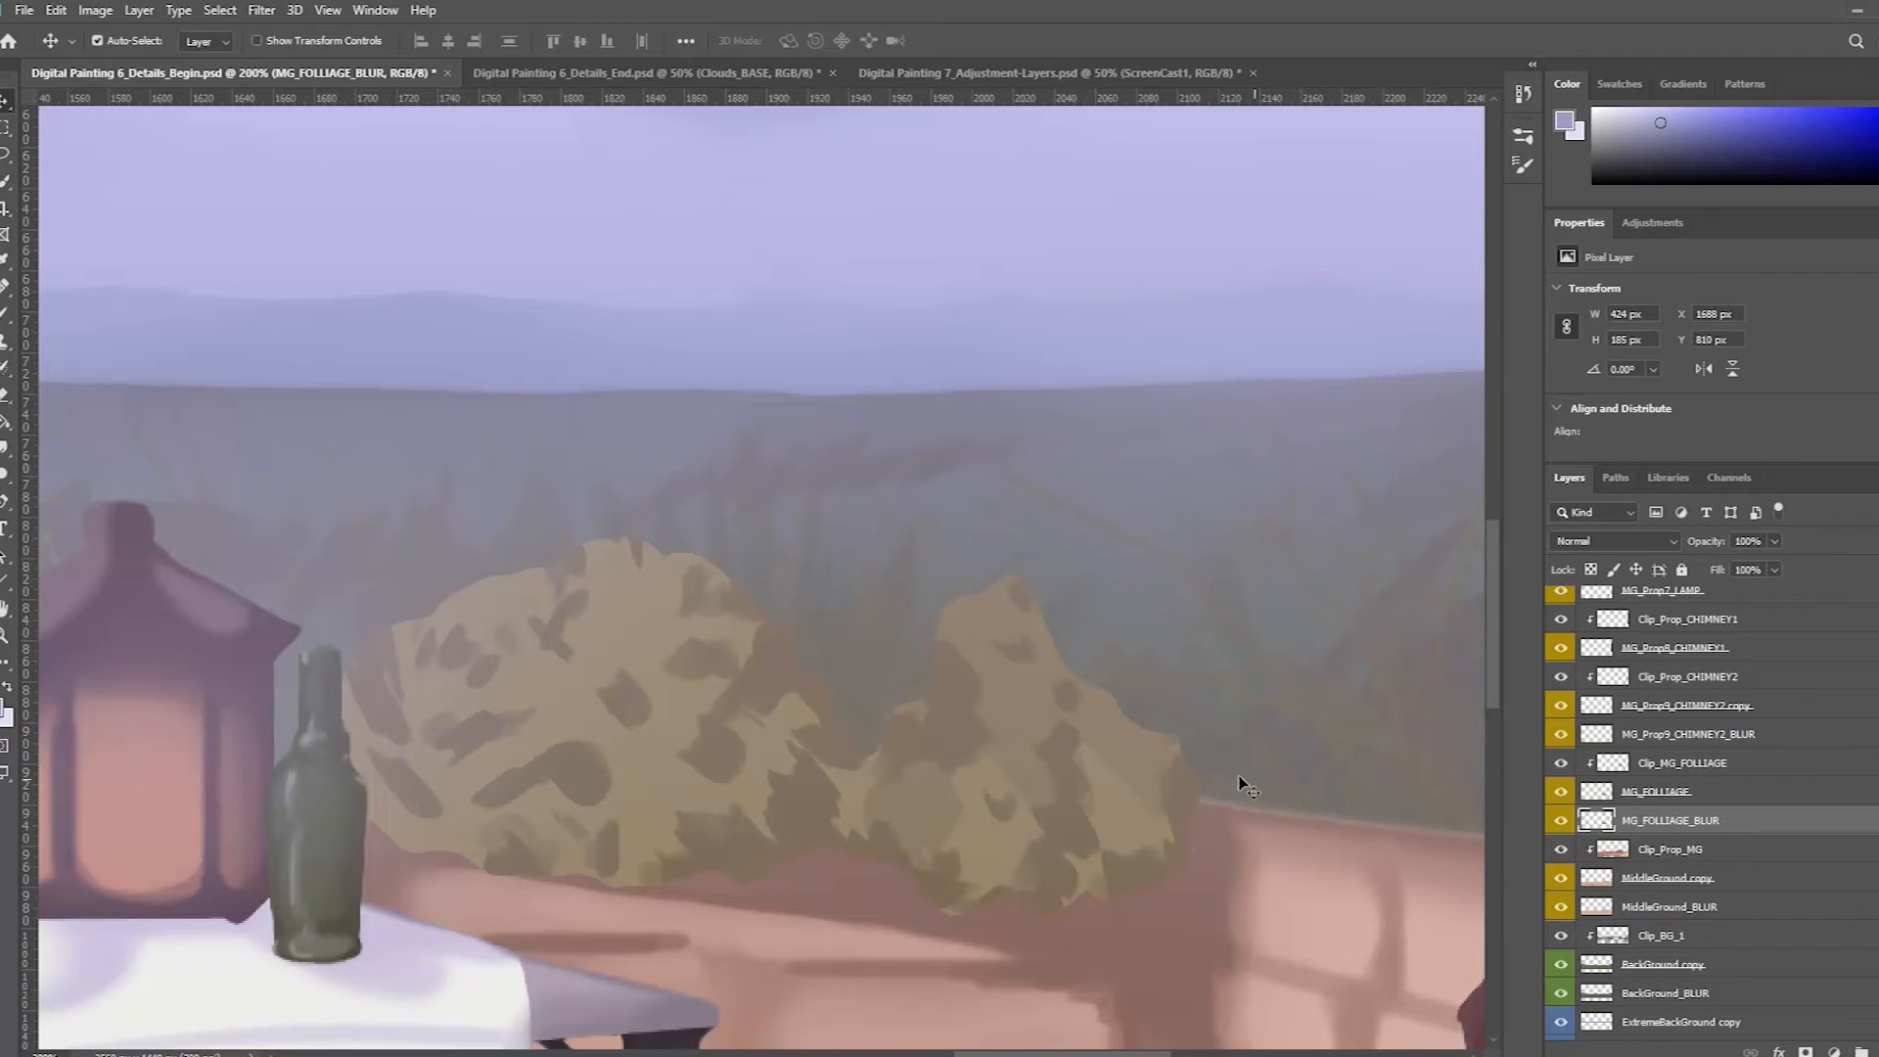
pyautogui.moveTo(956, 616); pyautogui.dragTo(1065, 612)
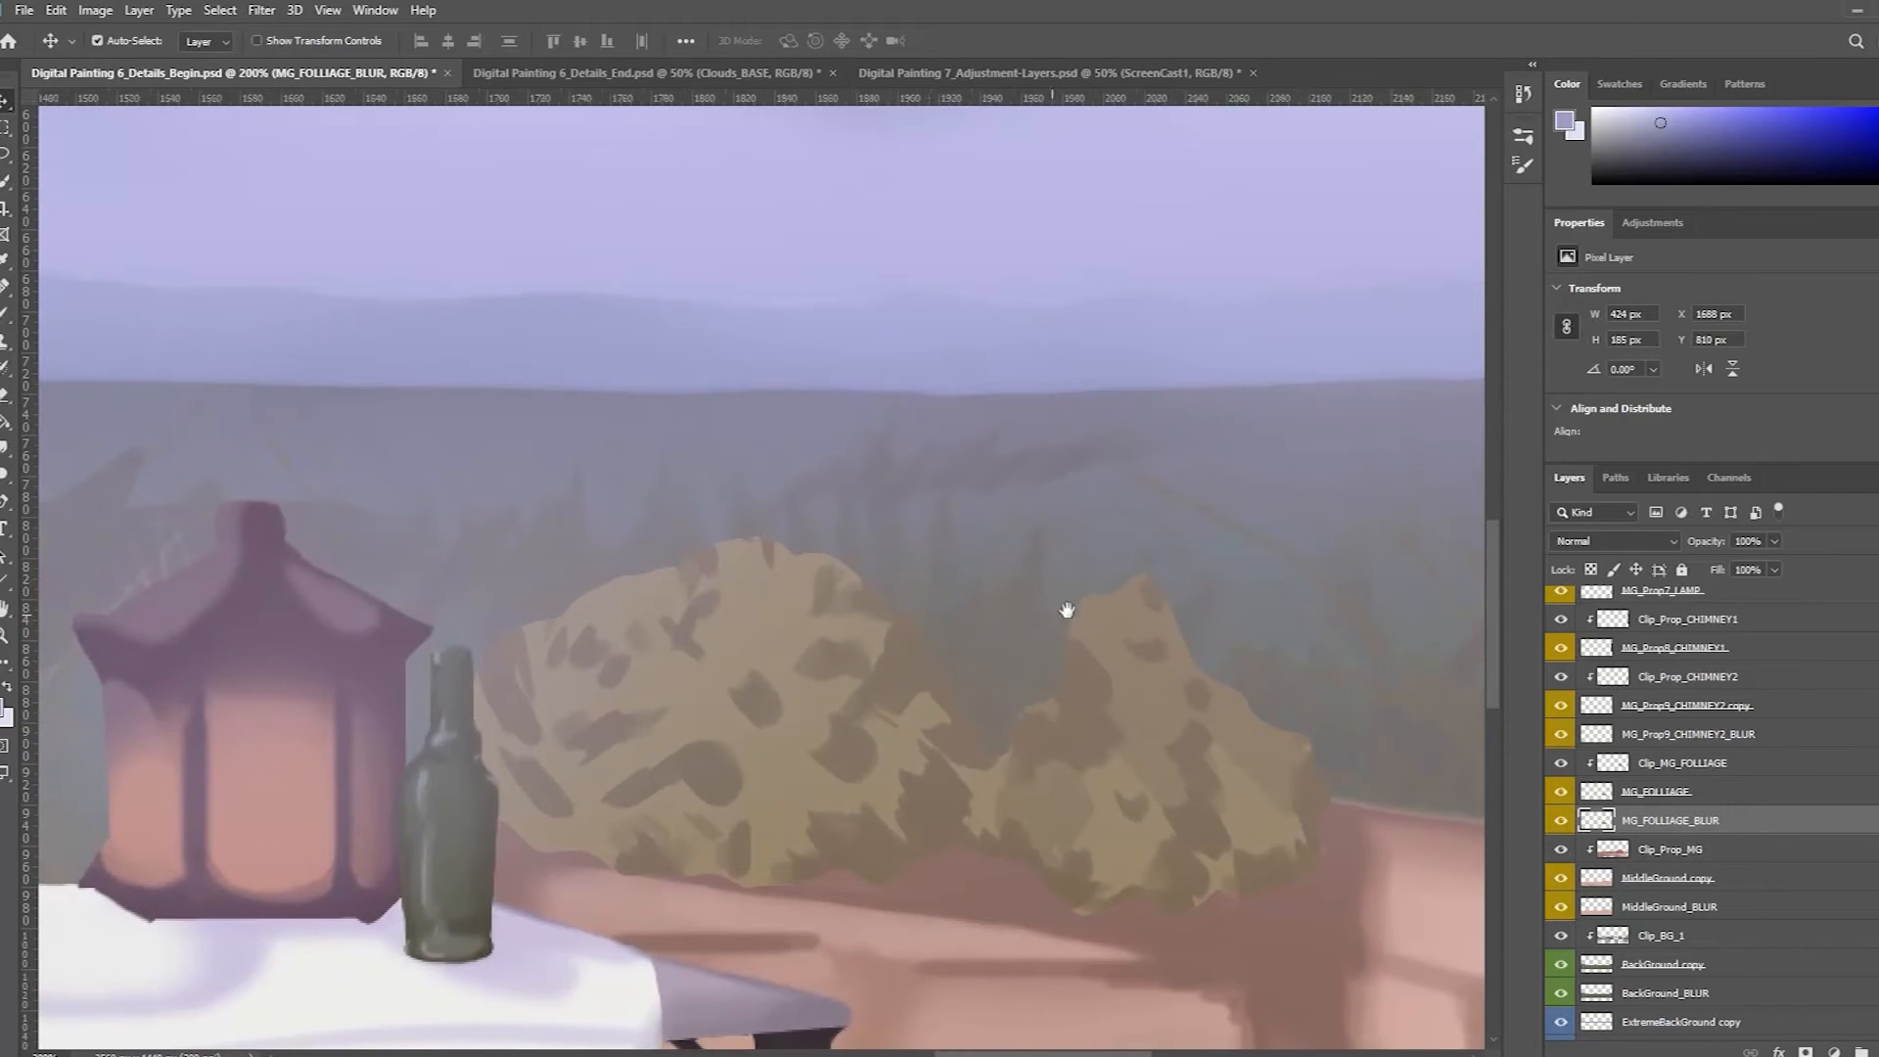
pyautogui.click(1562, 793)
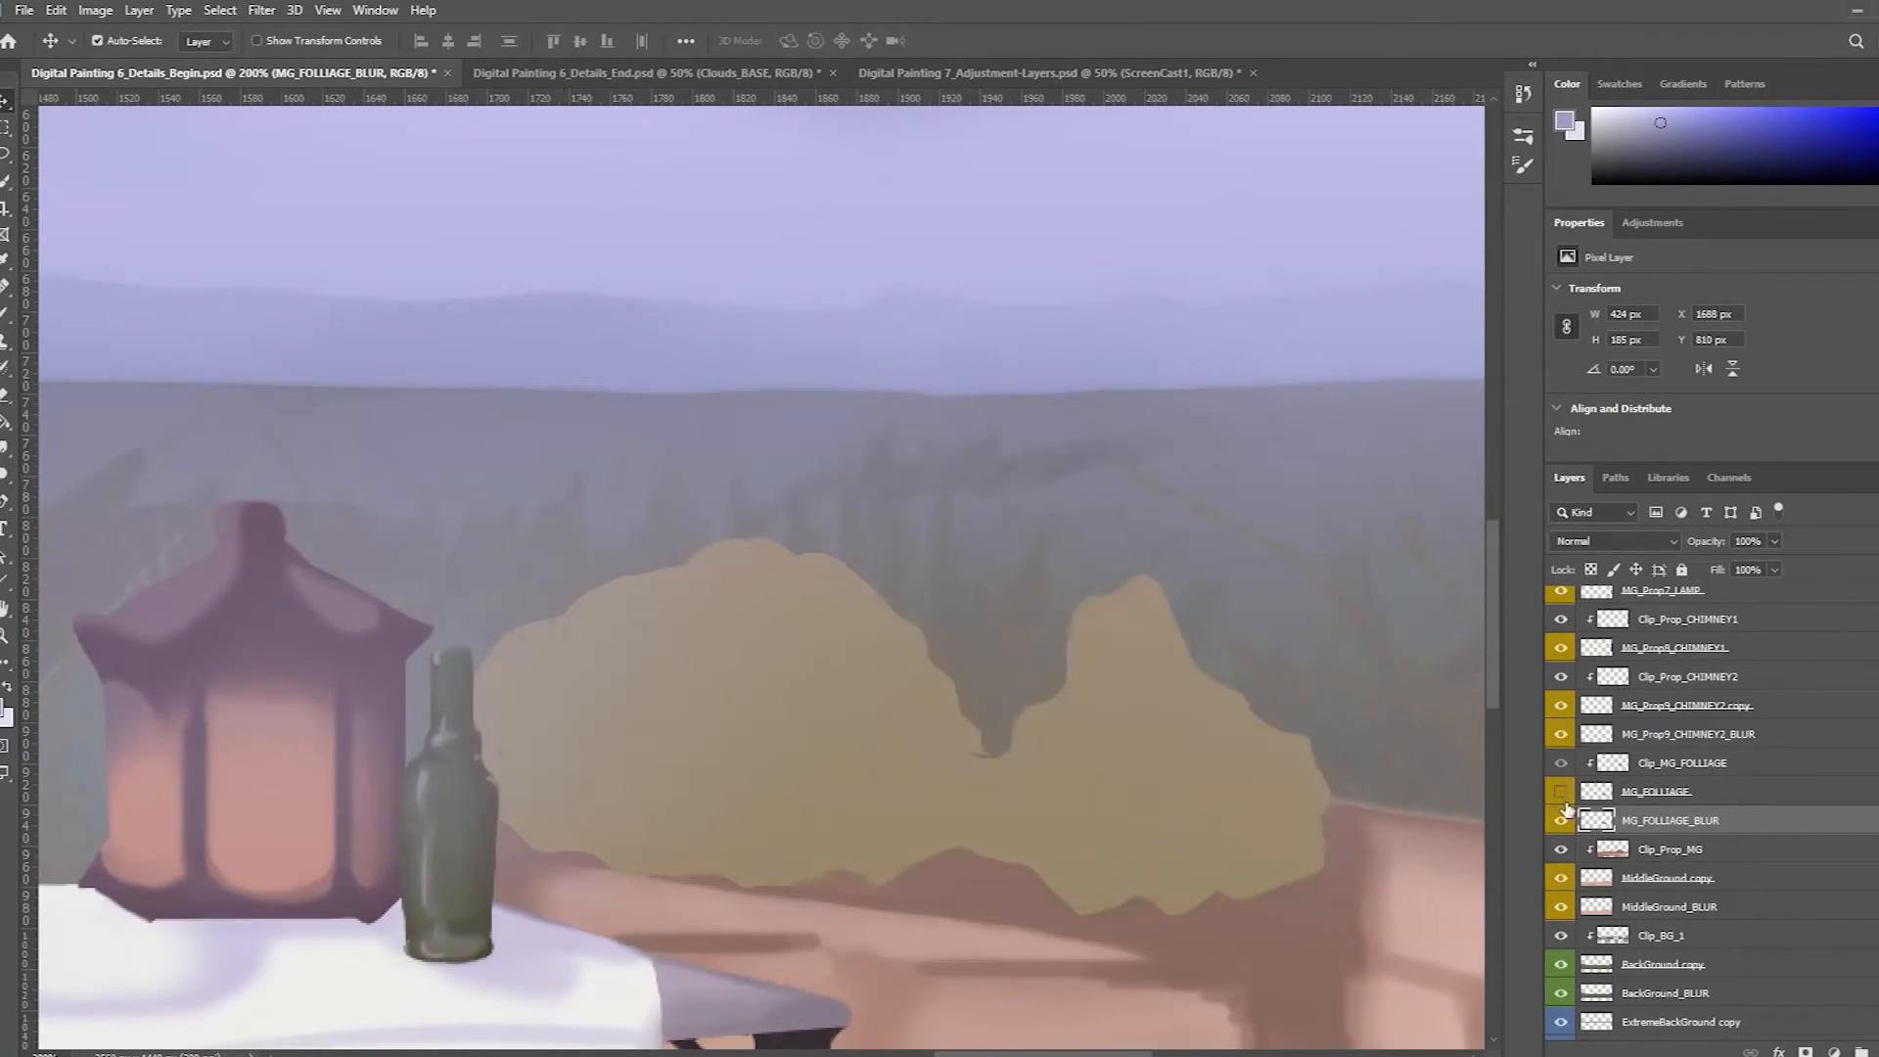
pyautogui.click(263, 11)
pyautogui.moveTo(284, 244)
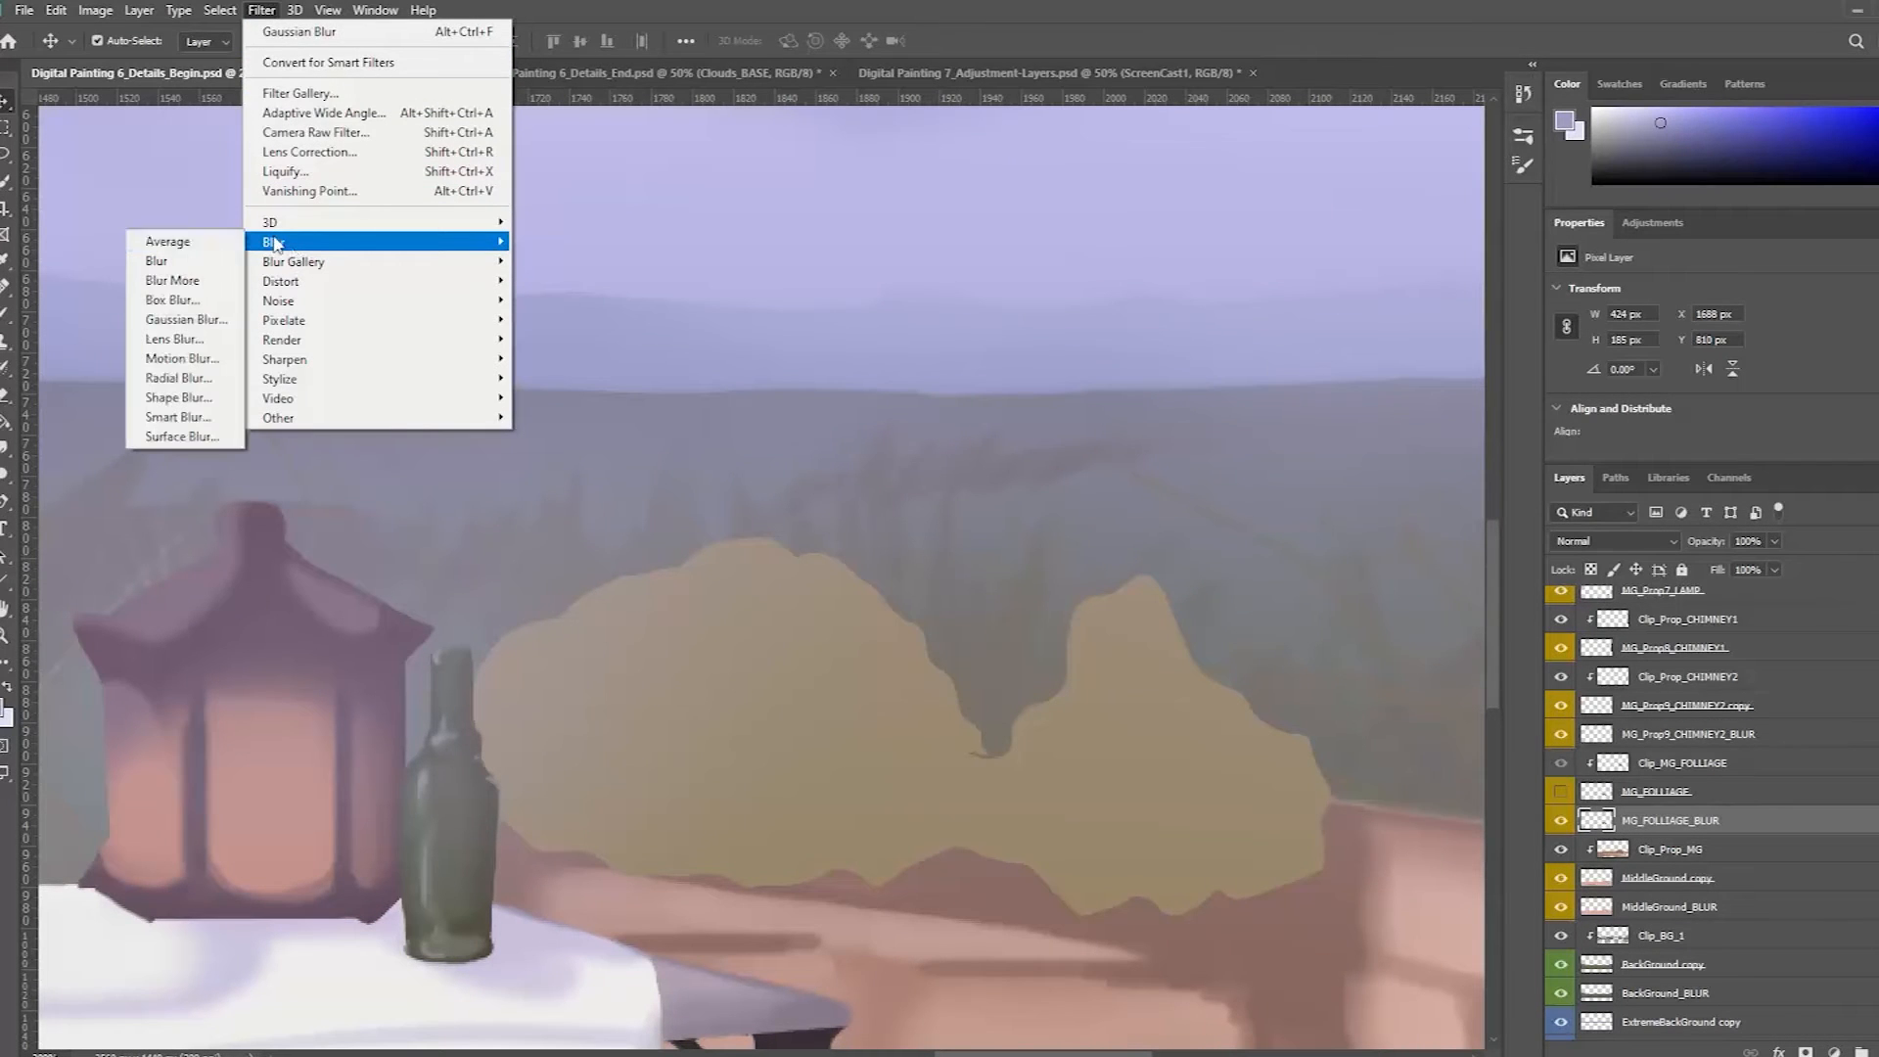
pyautogui.click(197, 365)
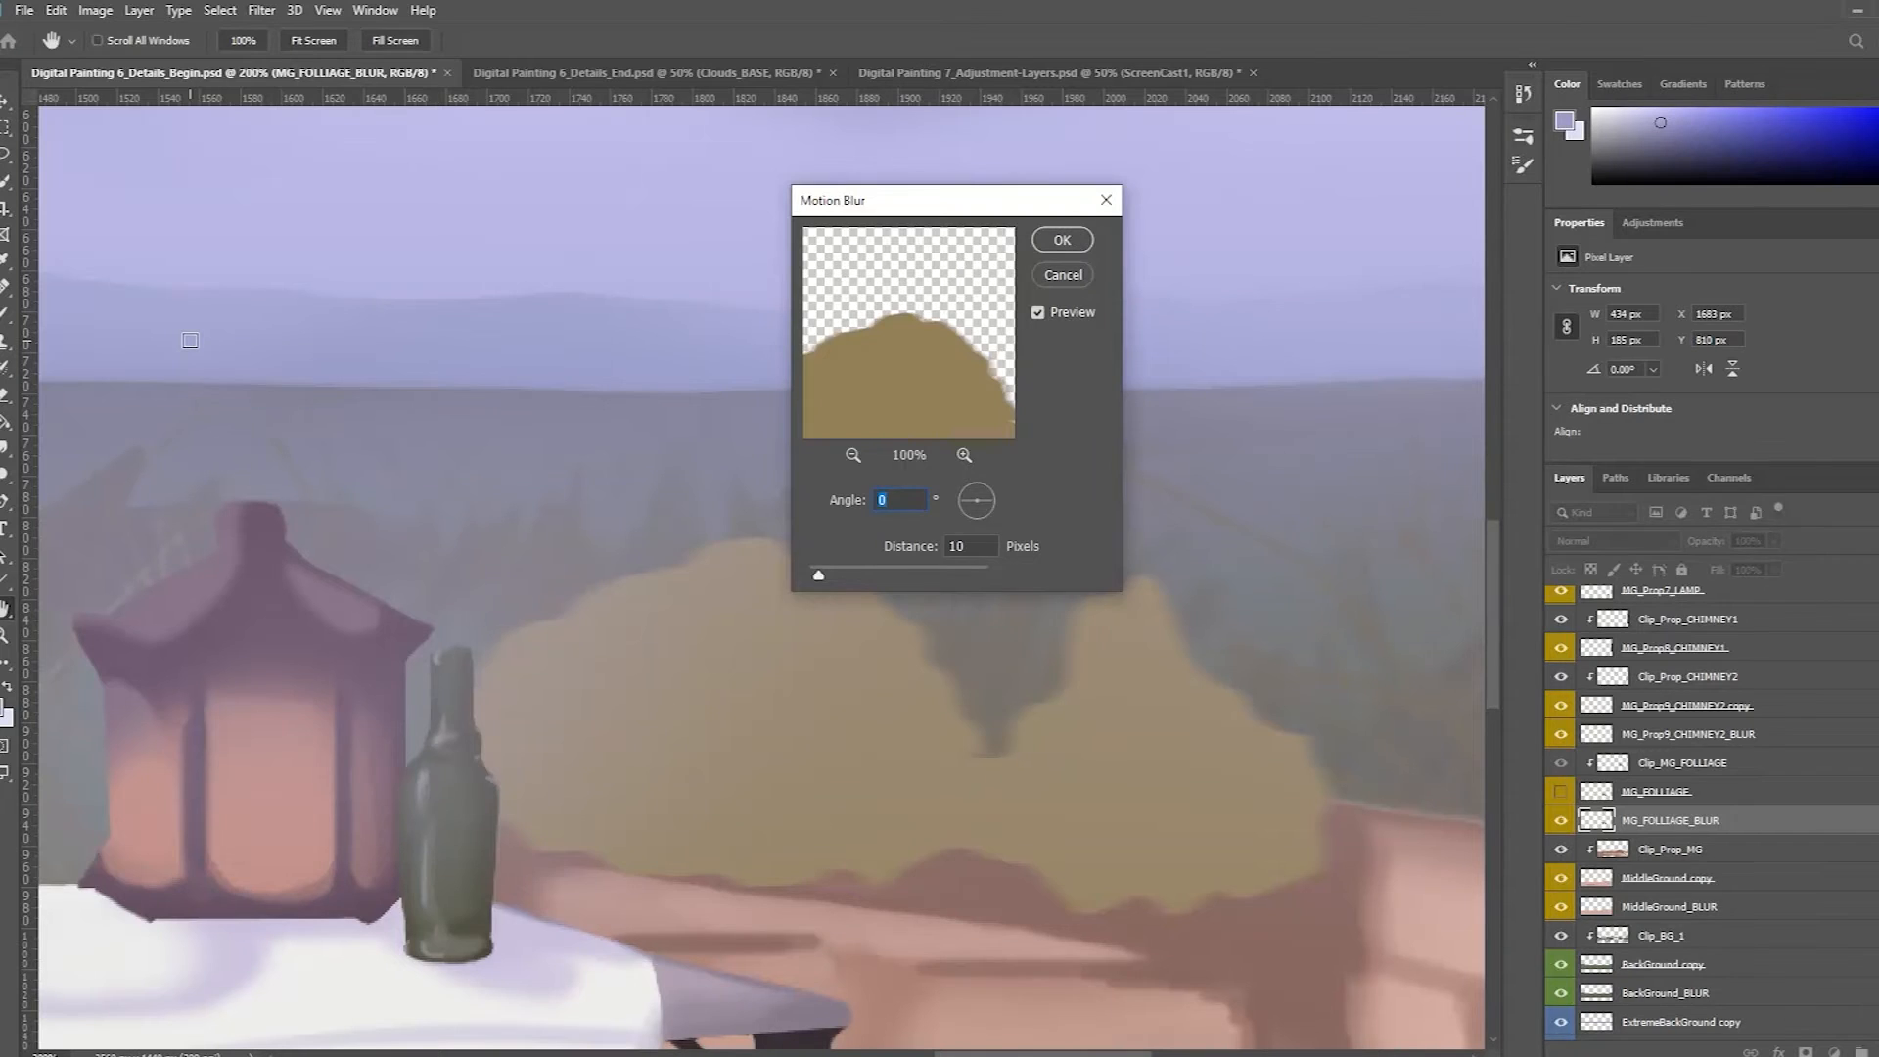
# Step: Apply the motion blur with an angle of -72° and a distance of 16 pixels, and show MG_FOLLIAGE again
pyautogui.moveTo(964, 341); pyautogui.dragTo(954, 296)
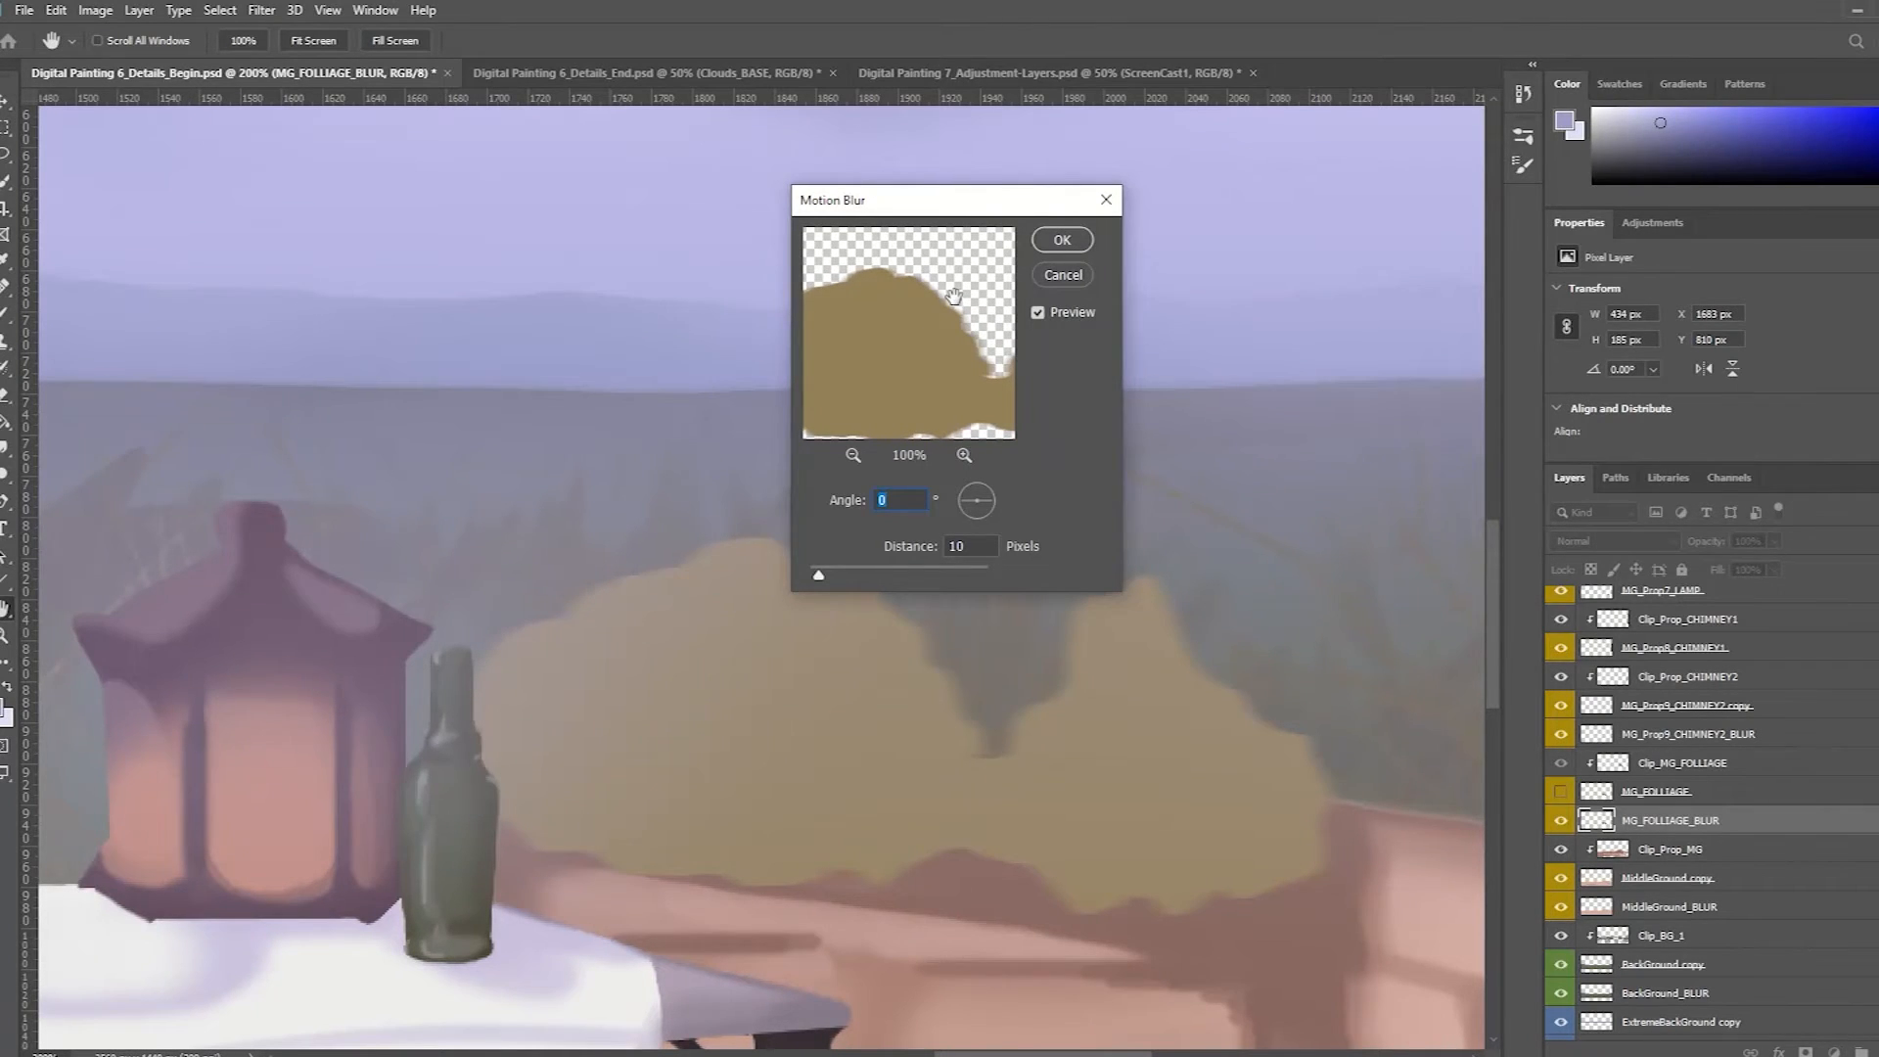
pyautogui.moveTo(990, 487)
pyautogui.mouseDown()
pyautogui.moveTo(966, 491)
pyautogui.moveTo(1000, 499)
pyautogui.mouseUp()
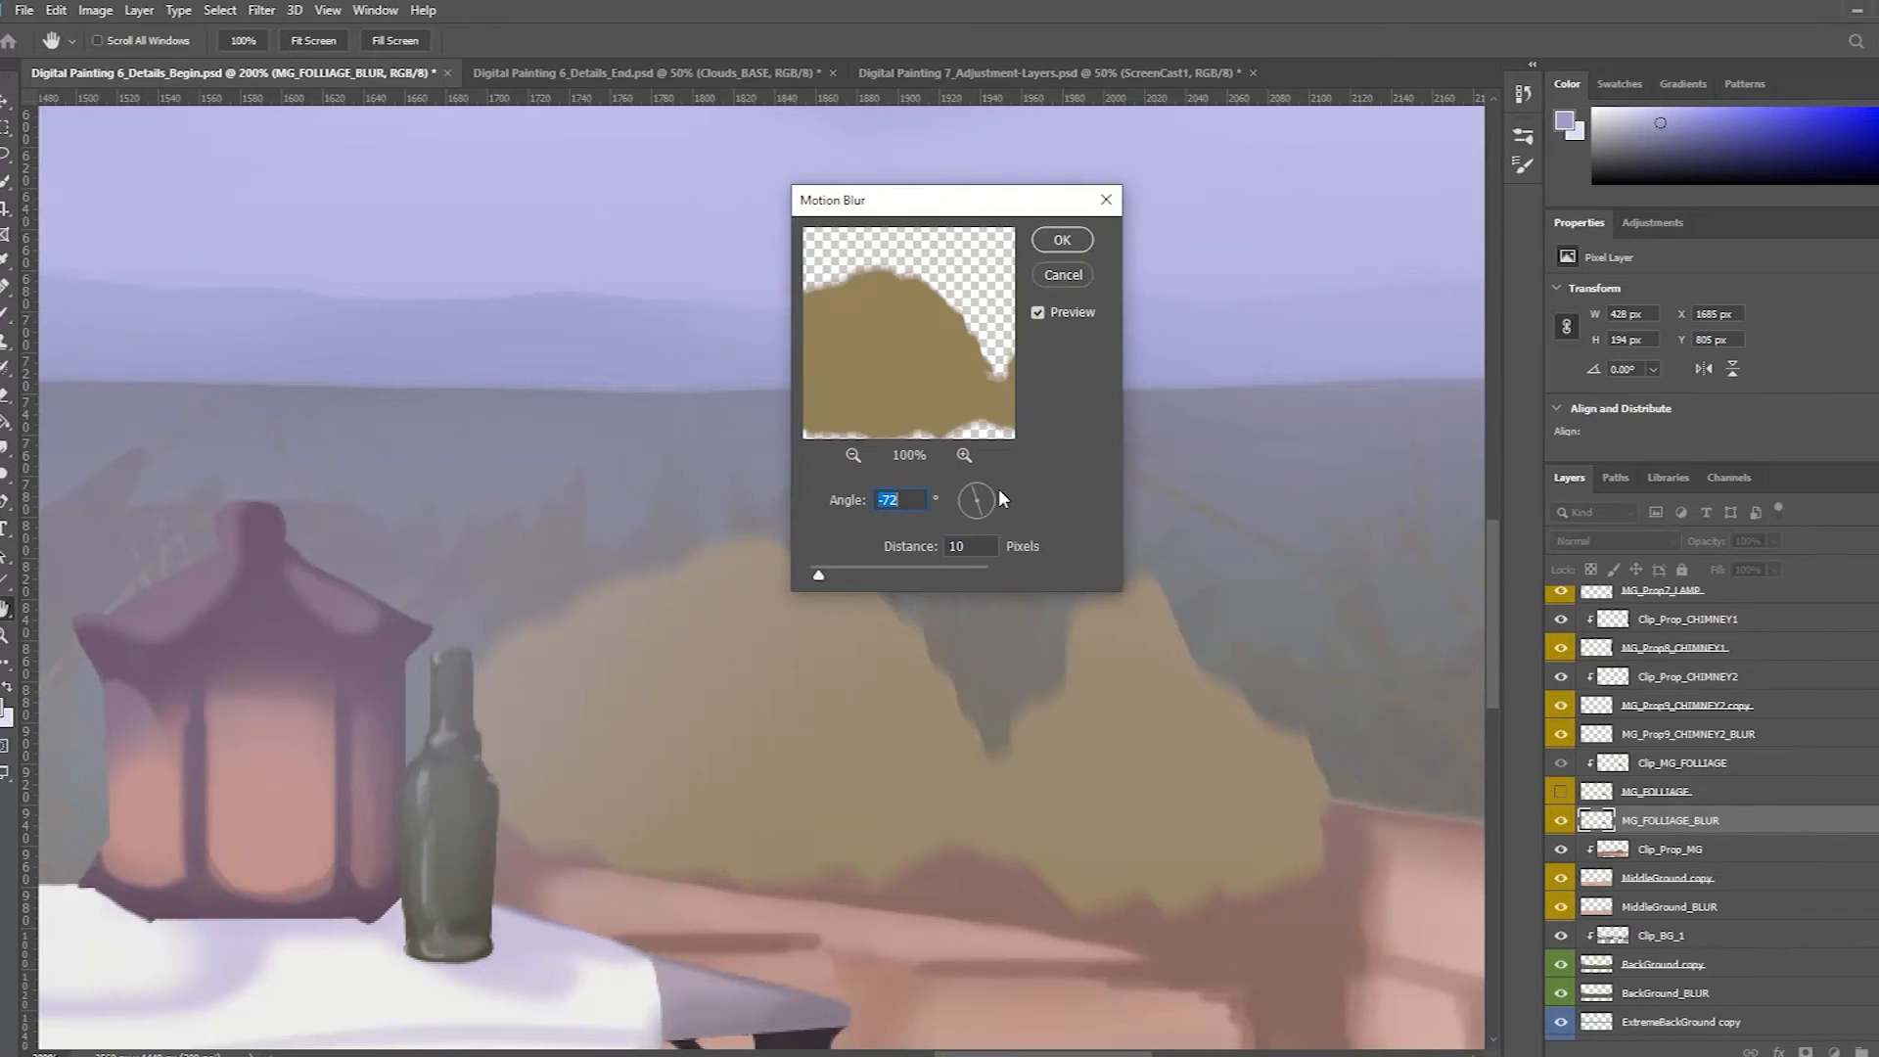
pyautogui.moveTo(971, 481); pyautogui.dragTo(969, 489)
pyautogui.moveTo(890, 369)
pyautogui.mouseDown()
pyautogui.moveTo(973, 378)
pyautogui.moveTo(956, 331)
pyautogui.moveTo(942, 362)
pyautogui.moveTo(874, 336)
pyautogui.mouseUp()
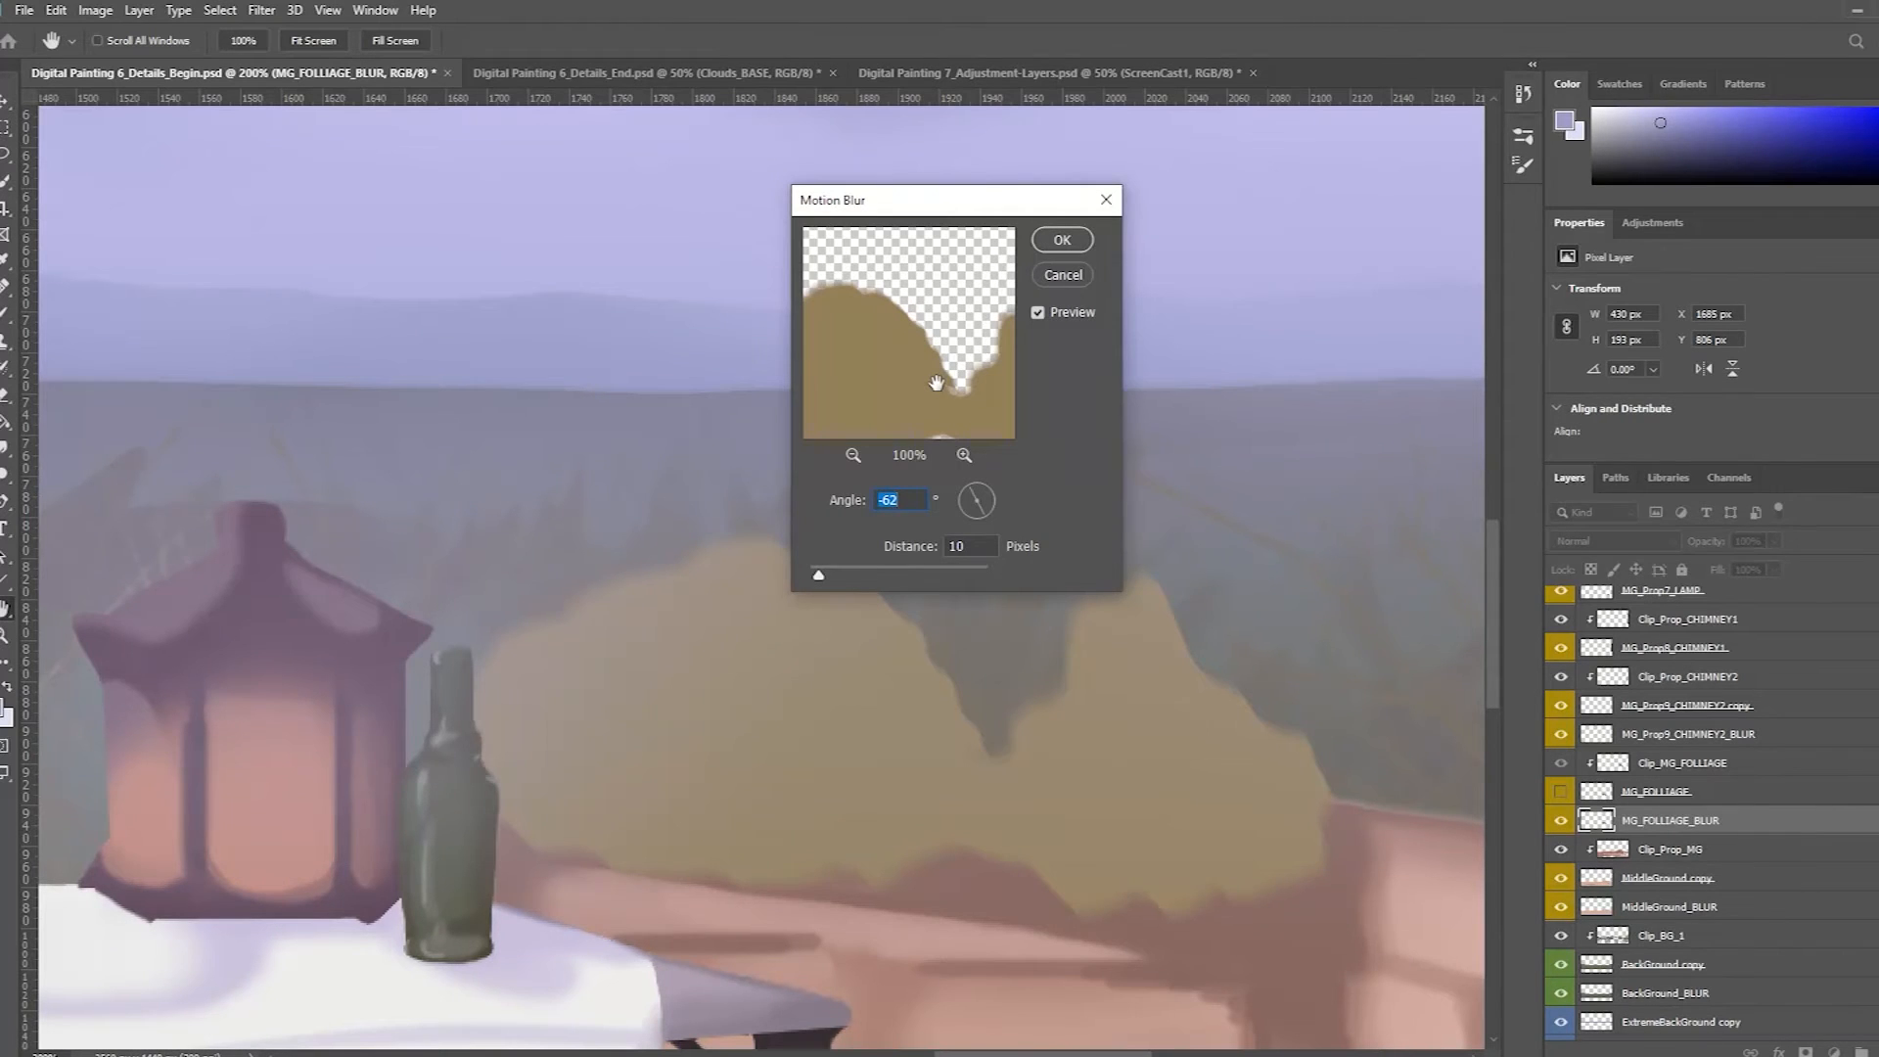
pyautogui.click(967, 545)
pyautogui.moveTo(818, 576); pyautogui.dragTo(825, 577)
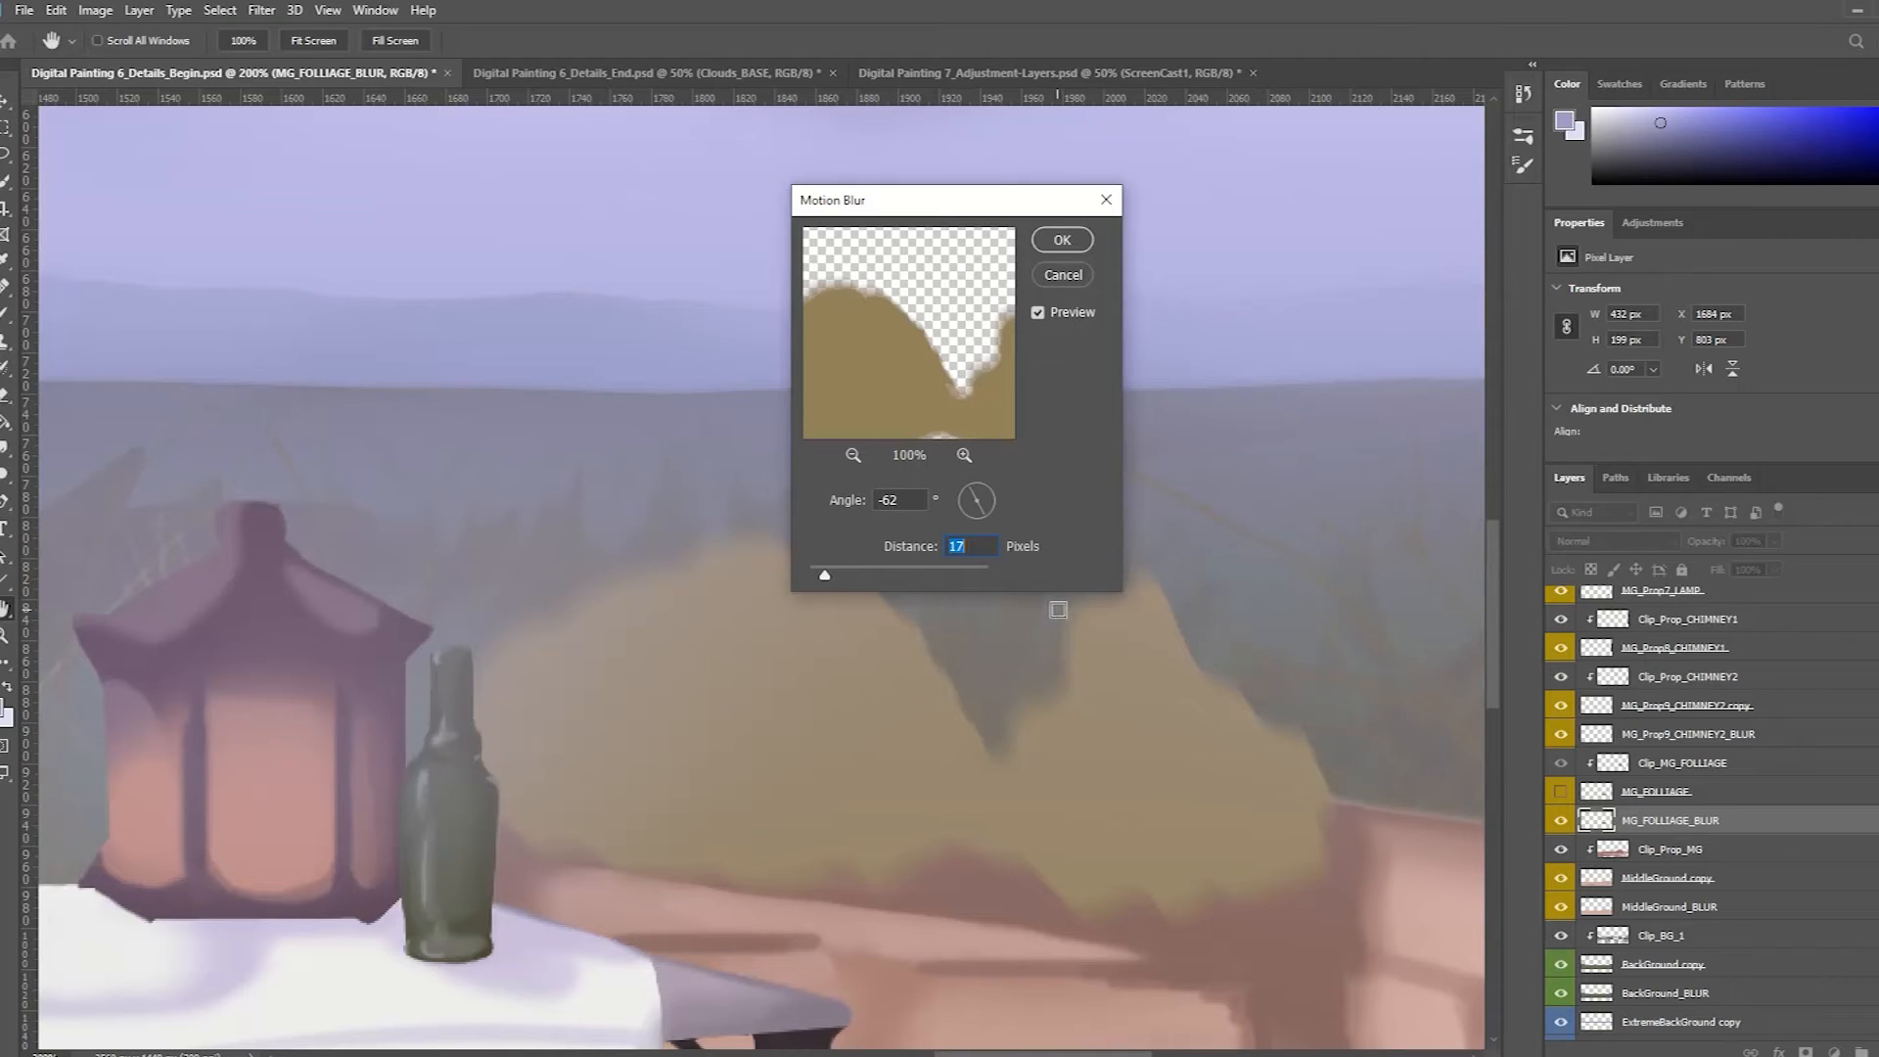
pyautogui.moveTo(826, 575); pyautogui.dragTo(824, 577)
pyautogui.click(970, 489)
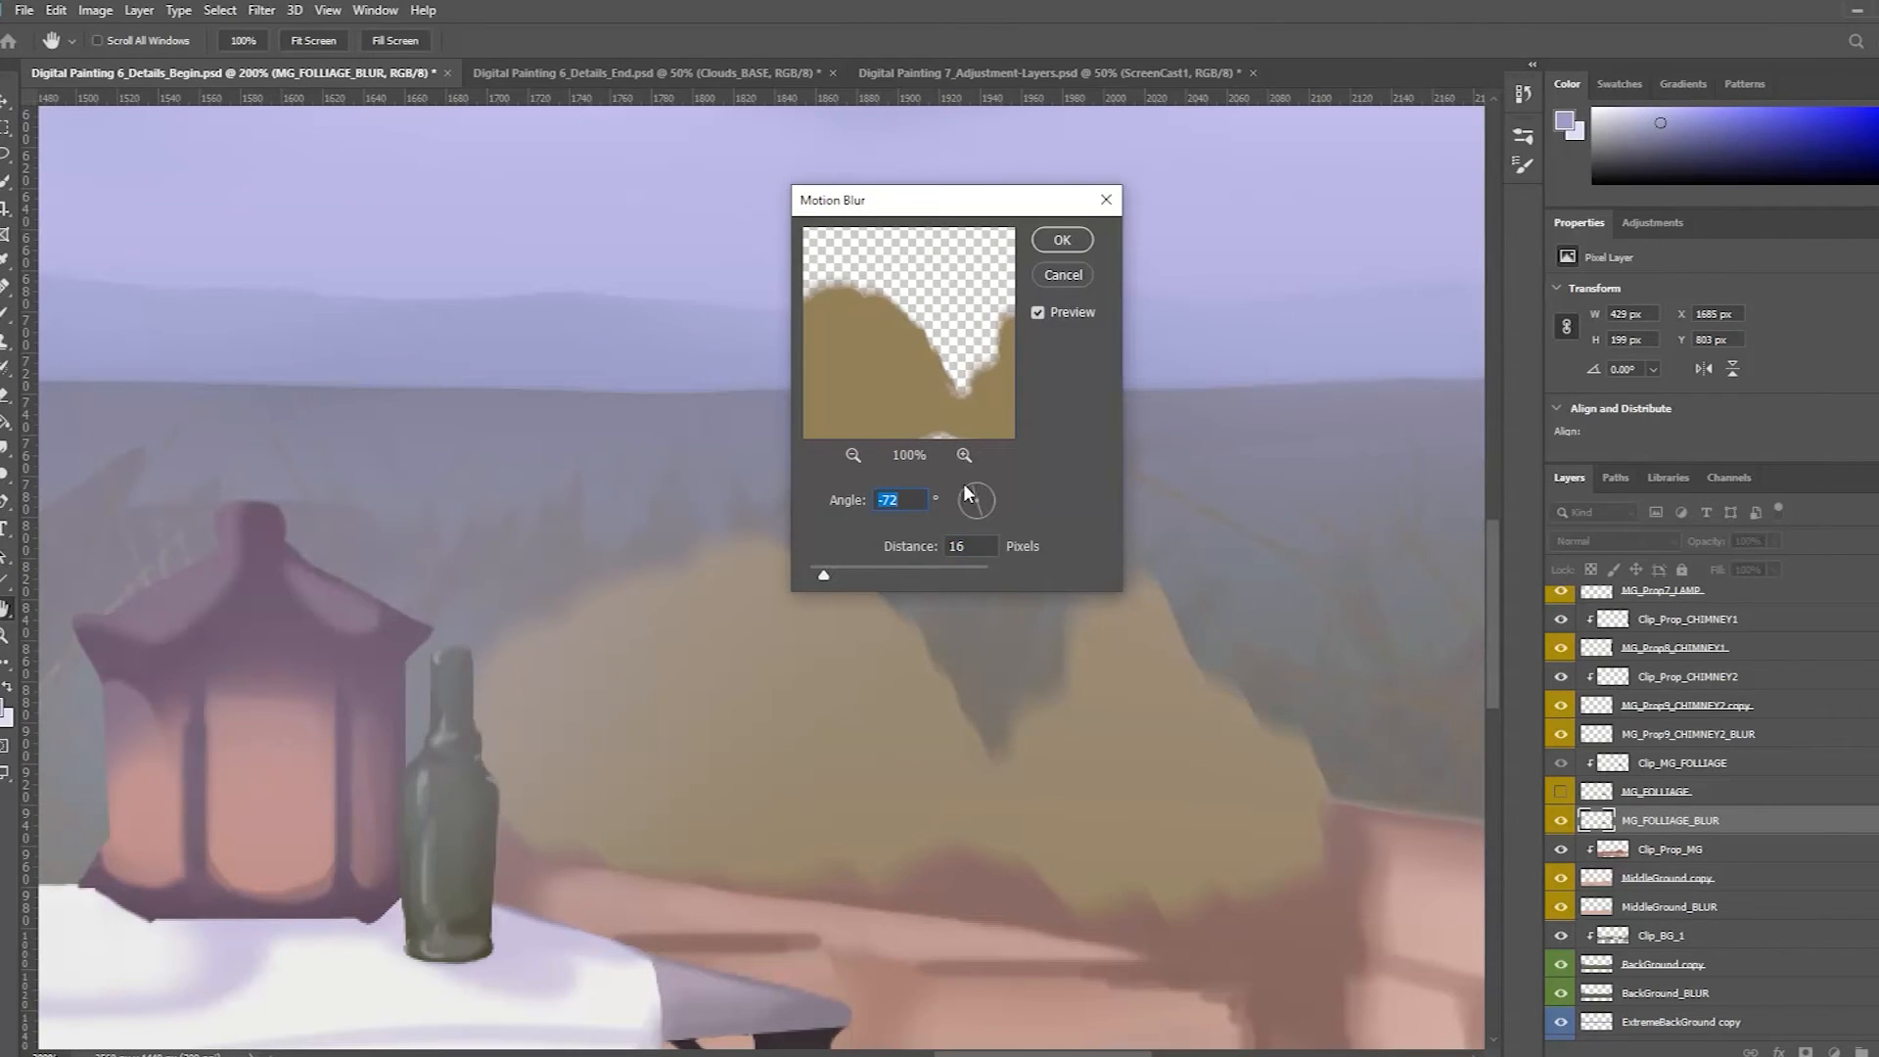
pyautogui.click(1060, 239)
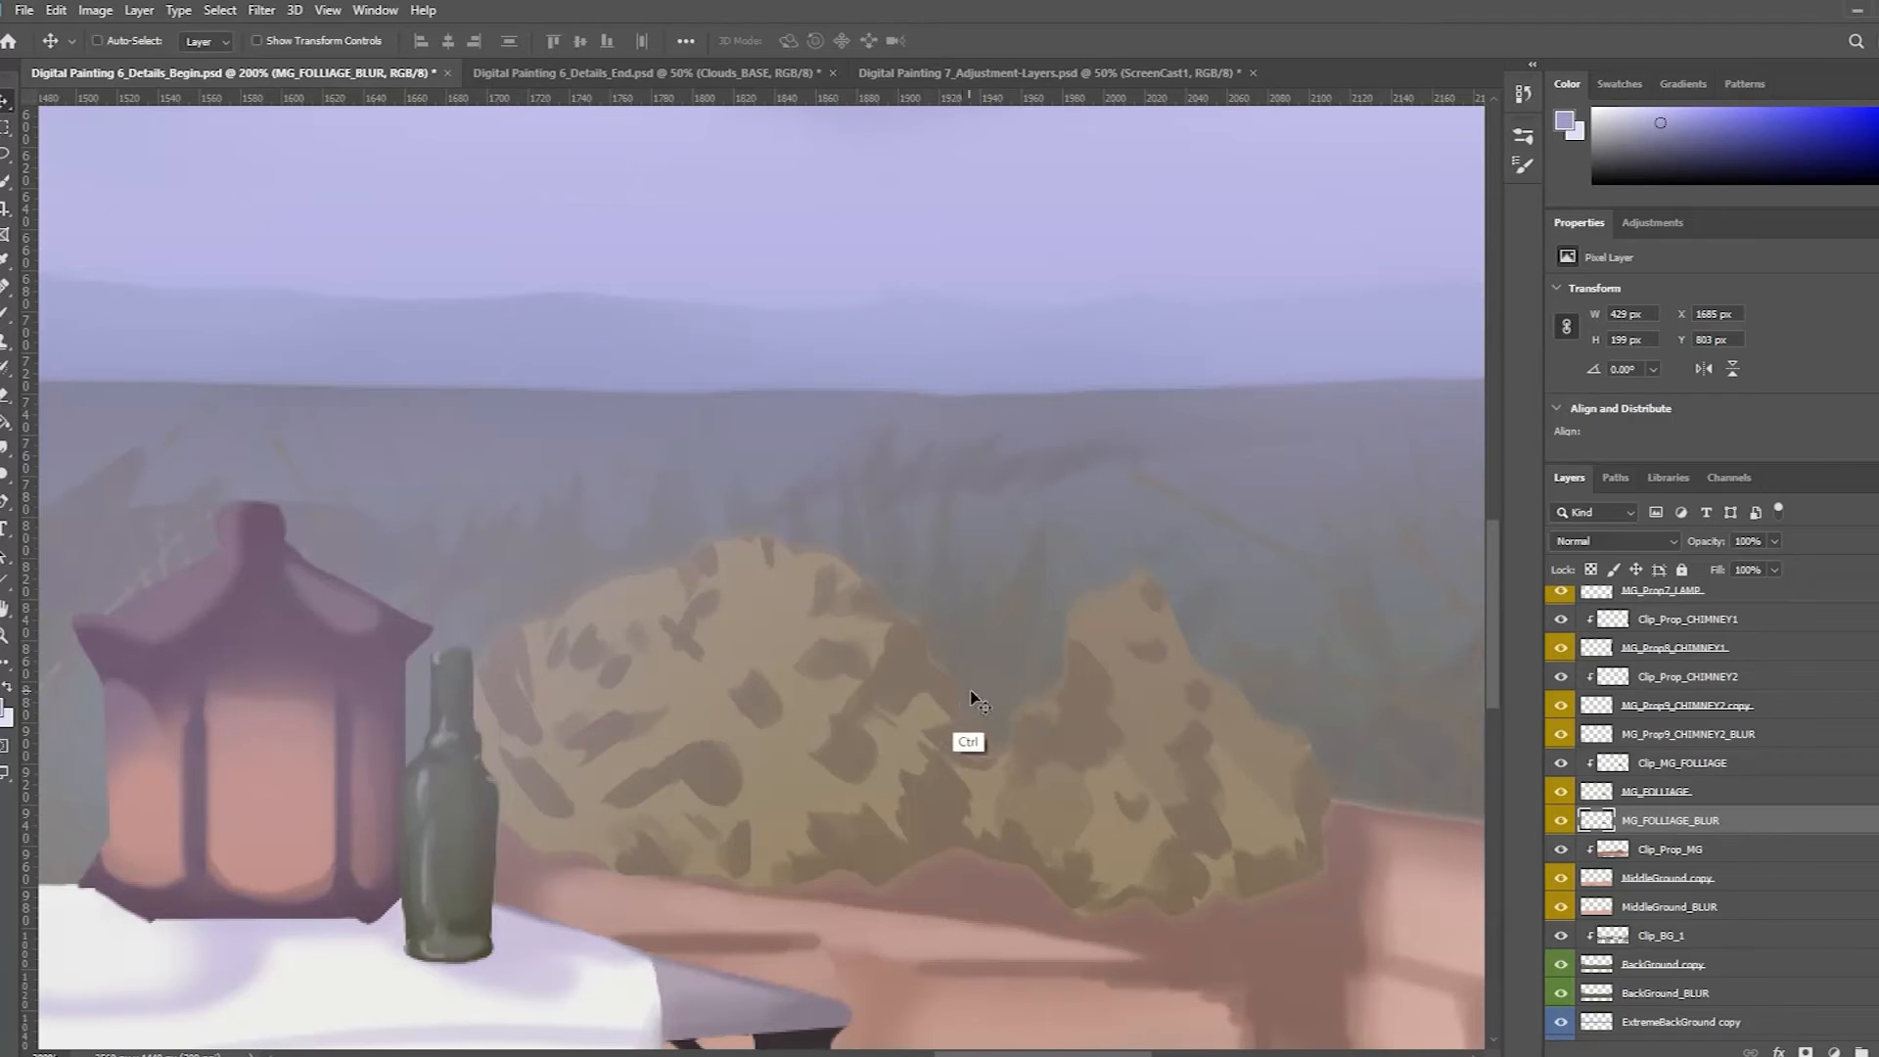
# Step: Review the whole painting and consult the painting notes in Digital Painting 6_Details_End.psd before returning to the Begin document
pyautogui.keyDown('ctrl'); pyautogui.keyDown('alt'); pyautogui.click(1014, 641); pyautogui.keyUp('alt'); pyautogui.keyUp('ctrl')
pyautogui.keyDown('ctrl'); pyautogui.keyDown('alt'); pyautogui.click(1039, 642); pyautogui.keyUp('alt'); pyautogui.keyUp('ctrl')
pyautogui.keyDown('ctrl'); pyautogui.keyDown('alt'); pyautogui.click(1084, 647); pyautogui.keyUp('alt'); pyautogui.keyUp('ctrl')
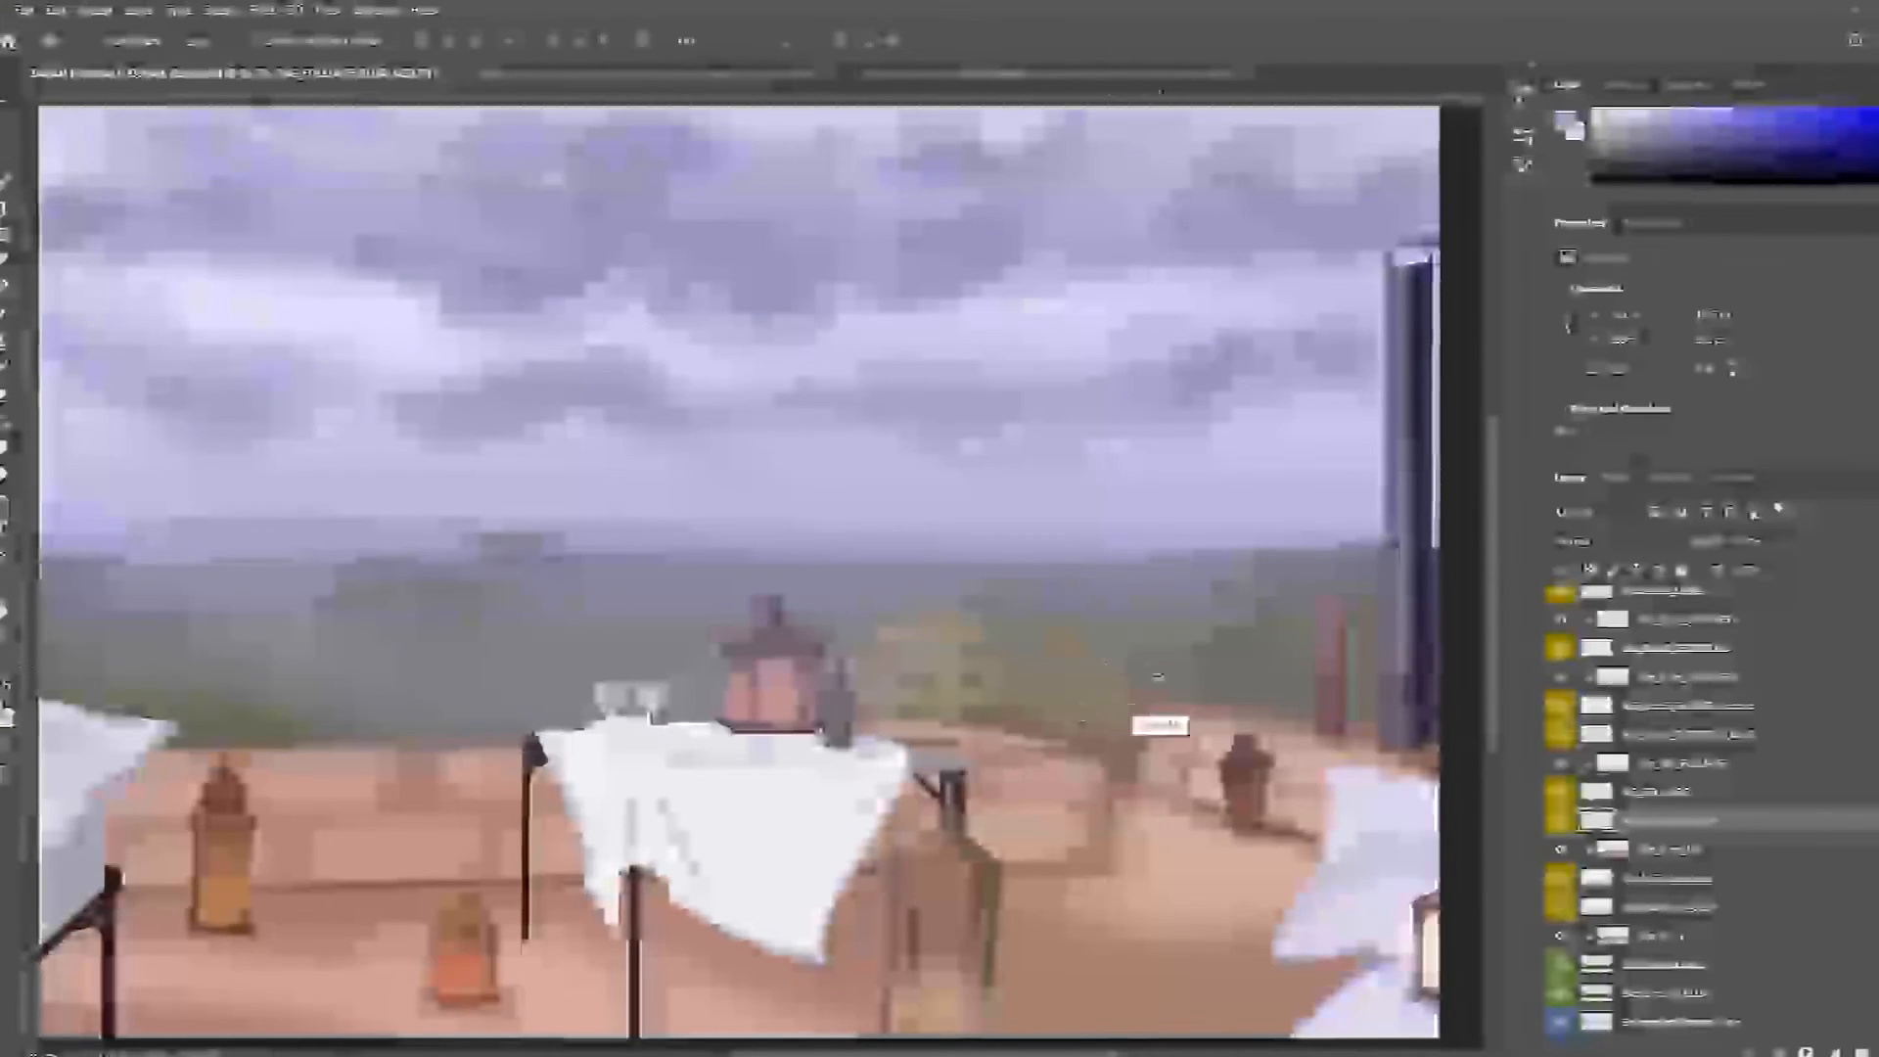
pyautogui.keyDown('ctrl'); pyautogui.keyDown('alt'); pyautogui.click(1089, 649); pyautogui.keyUp('alt'); pyautogui.keyUp('ctrl')
pyautogui.moveTo(769, 738); pyautogui.dragTo(1171, 818)
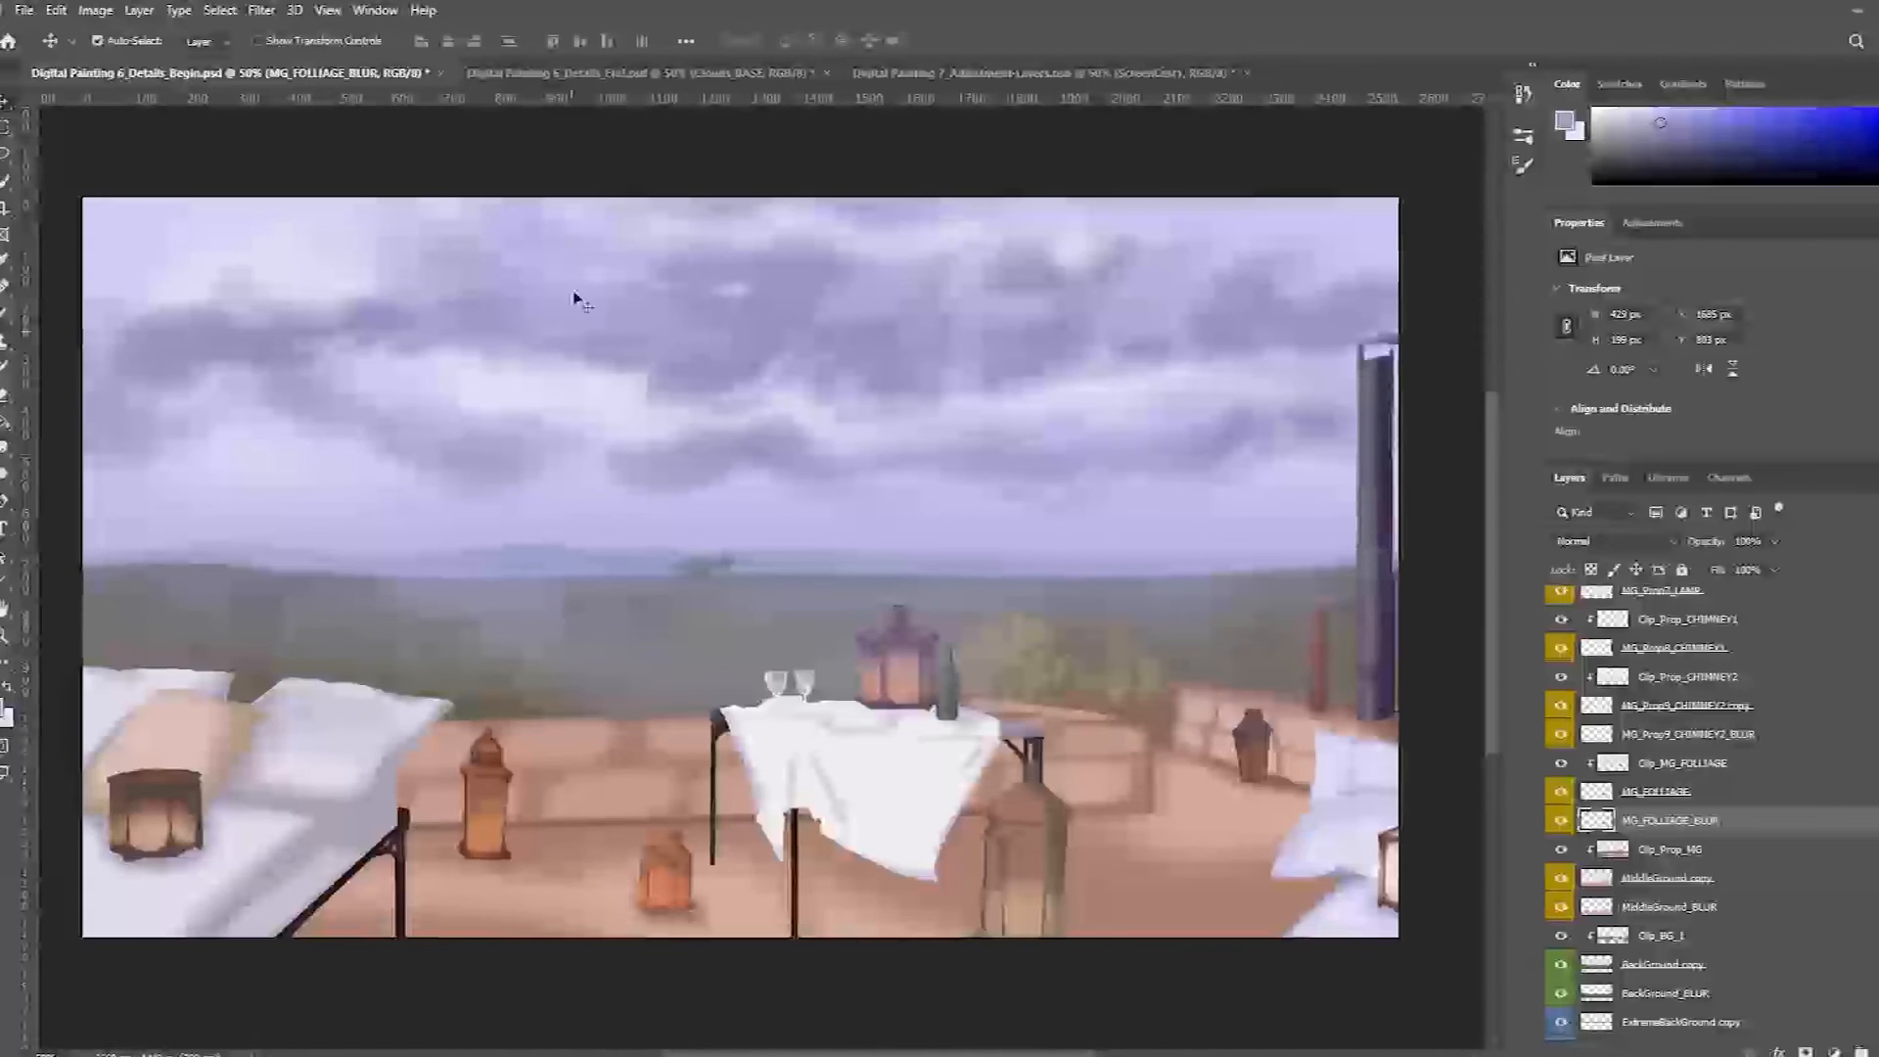
pyautogui.click(589, 73)
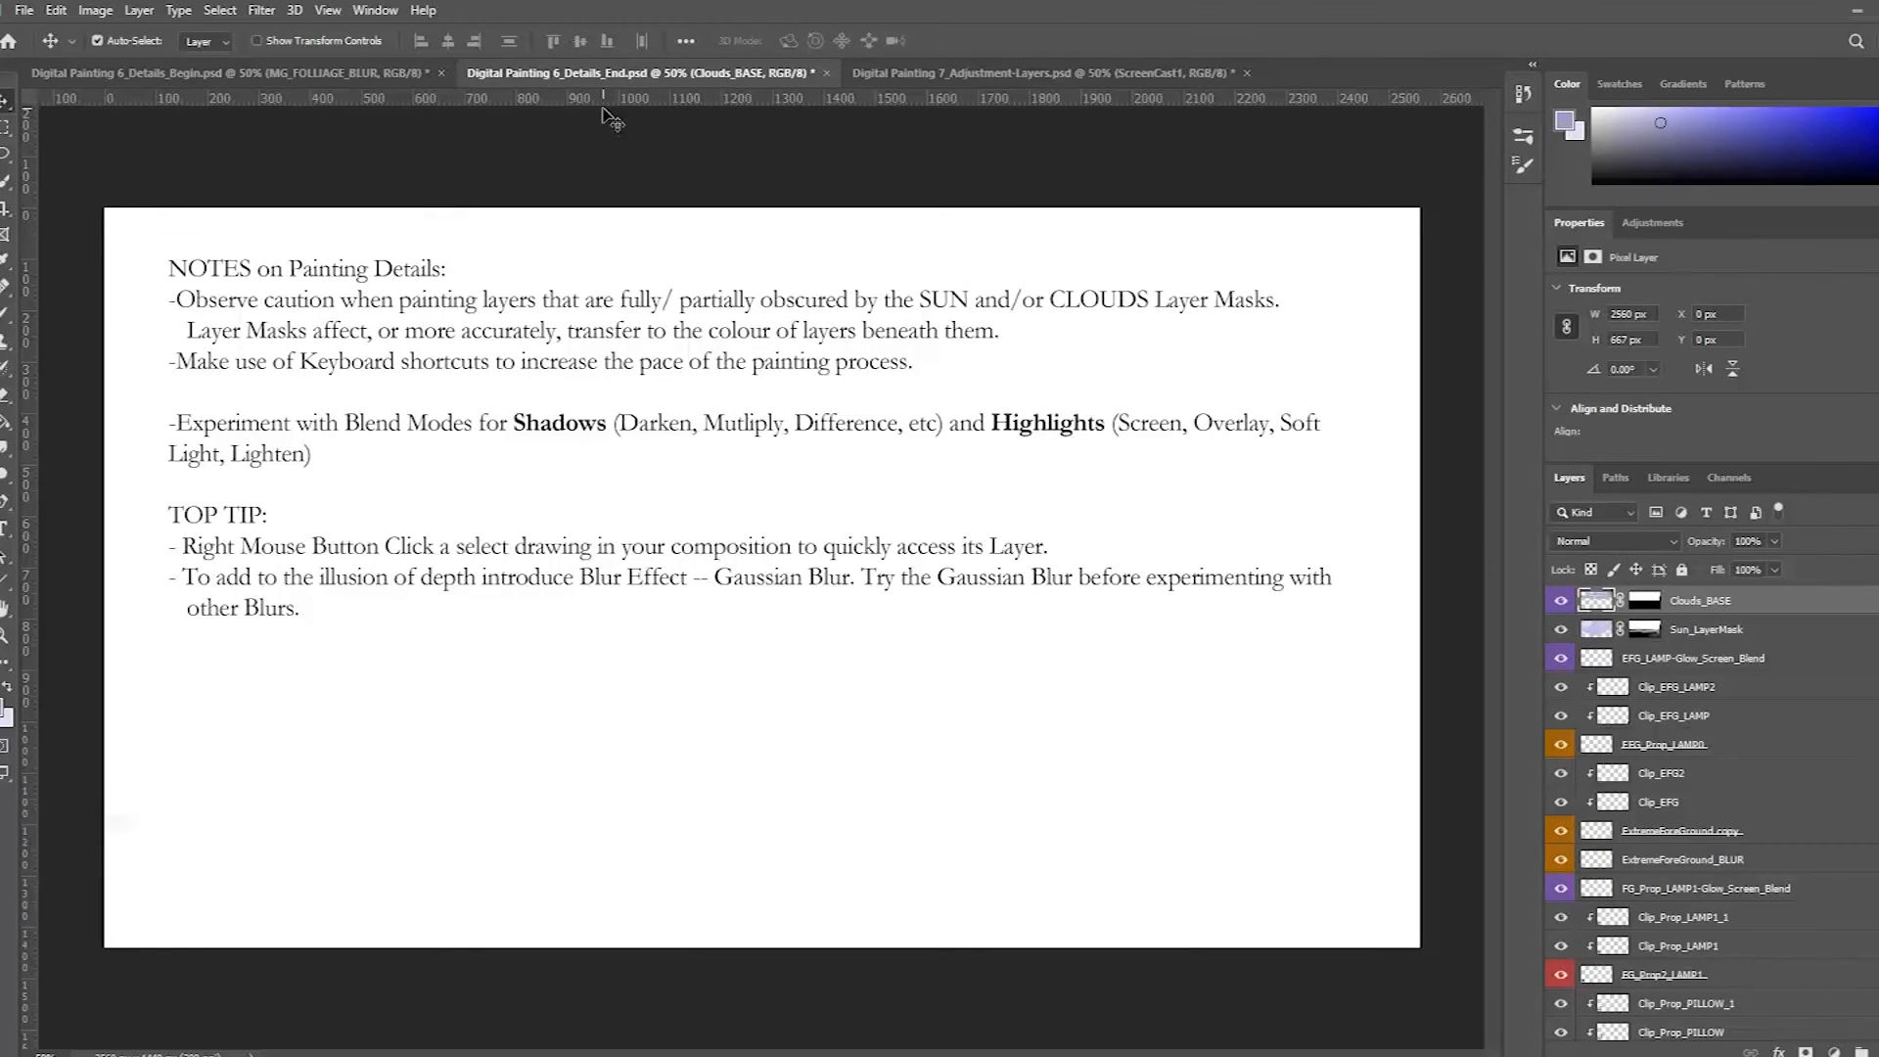
pyautogui.click(362, 76)
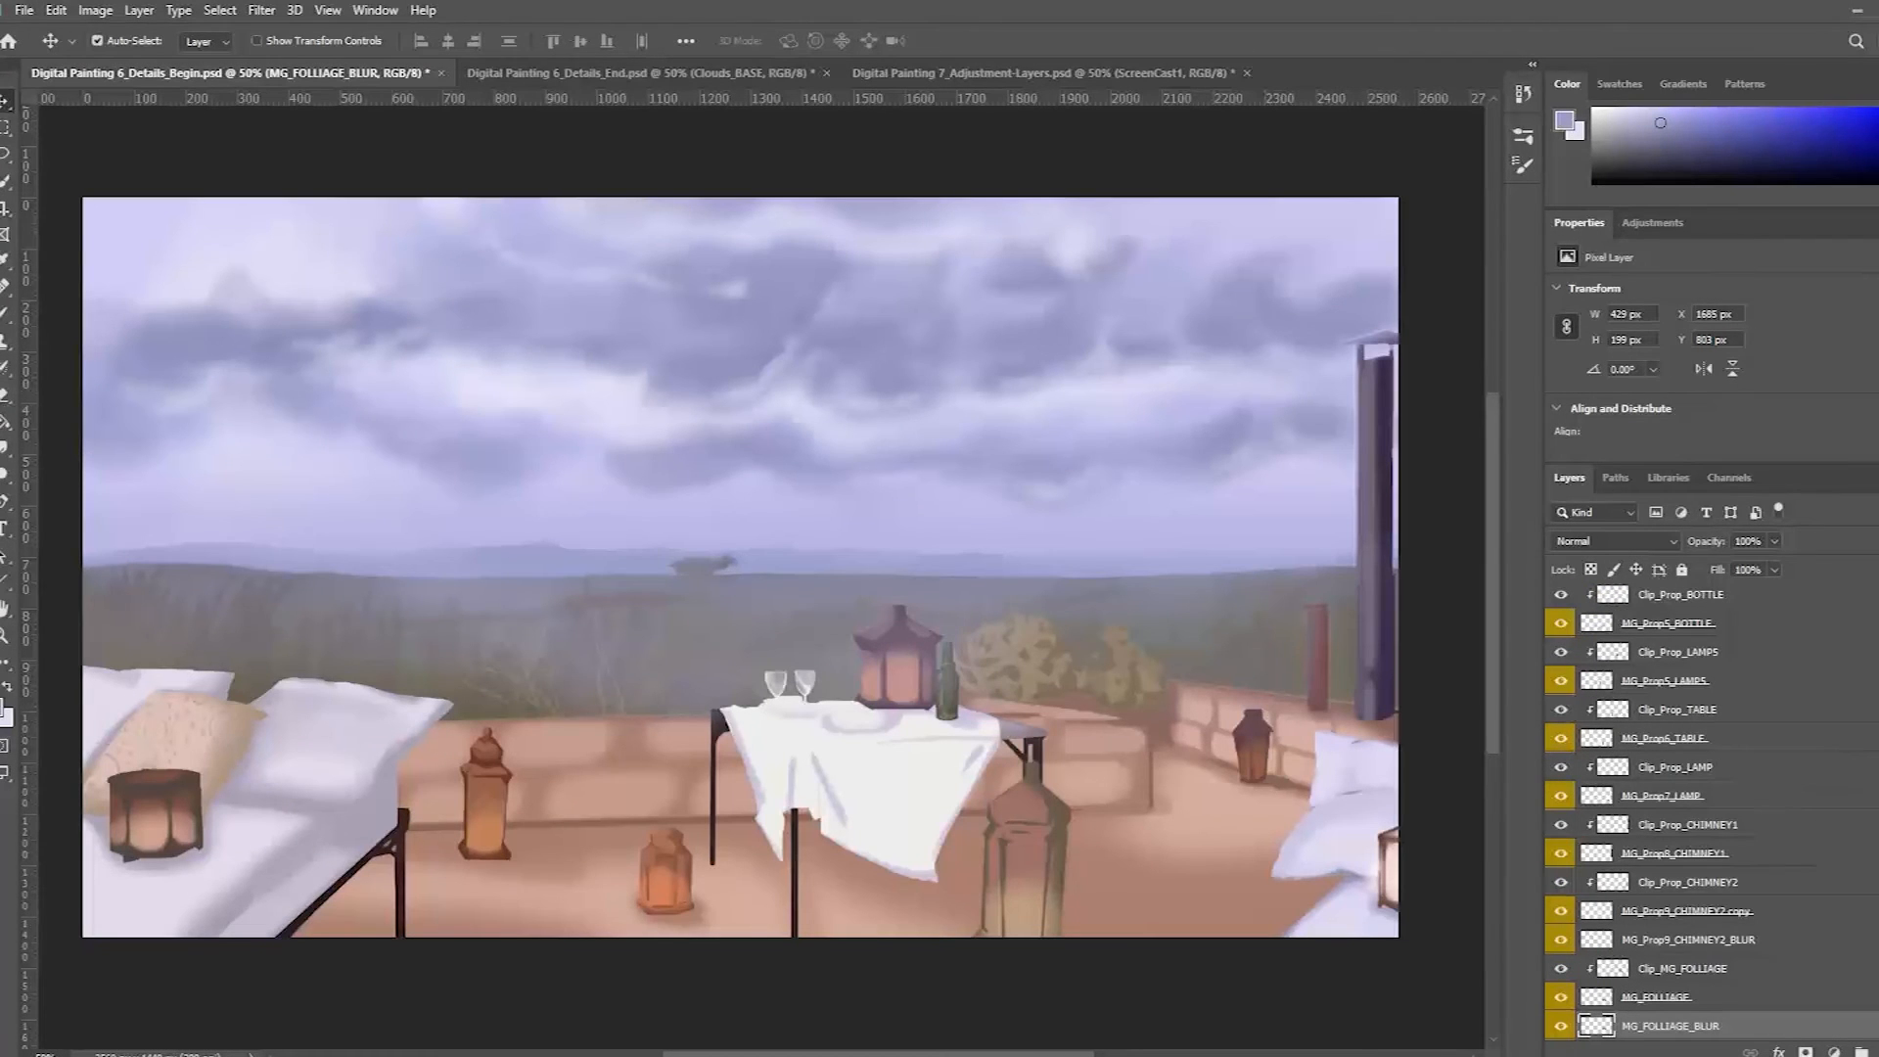
# Step: Find the table lantern's layers from the canvas, select its base layer MG_Prop5_LAMP5, and check it by toggling its visibility
pyautogui.scroll(5, 1749, 701)
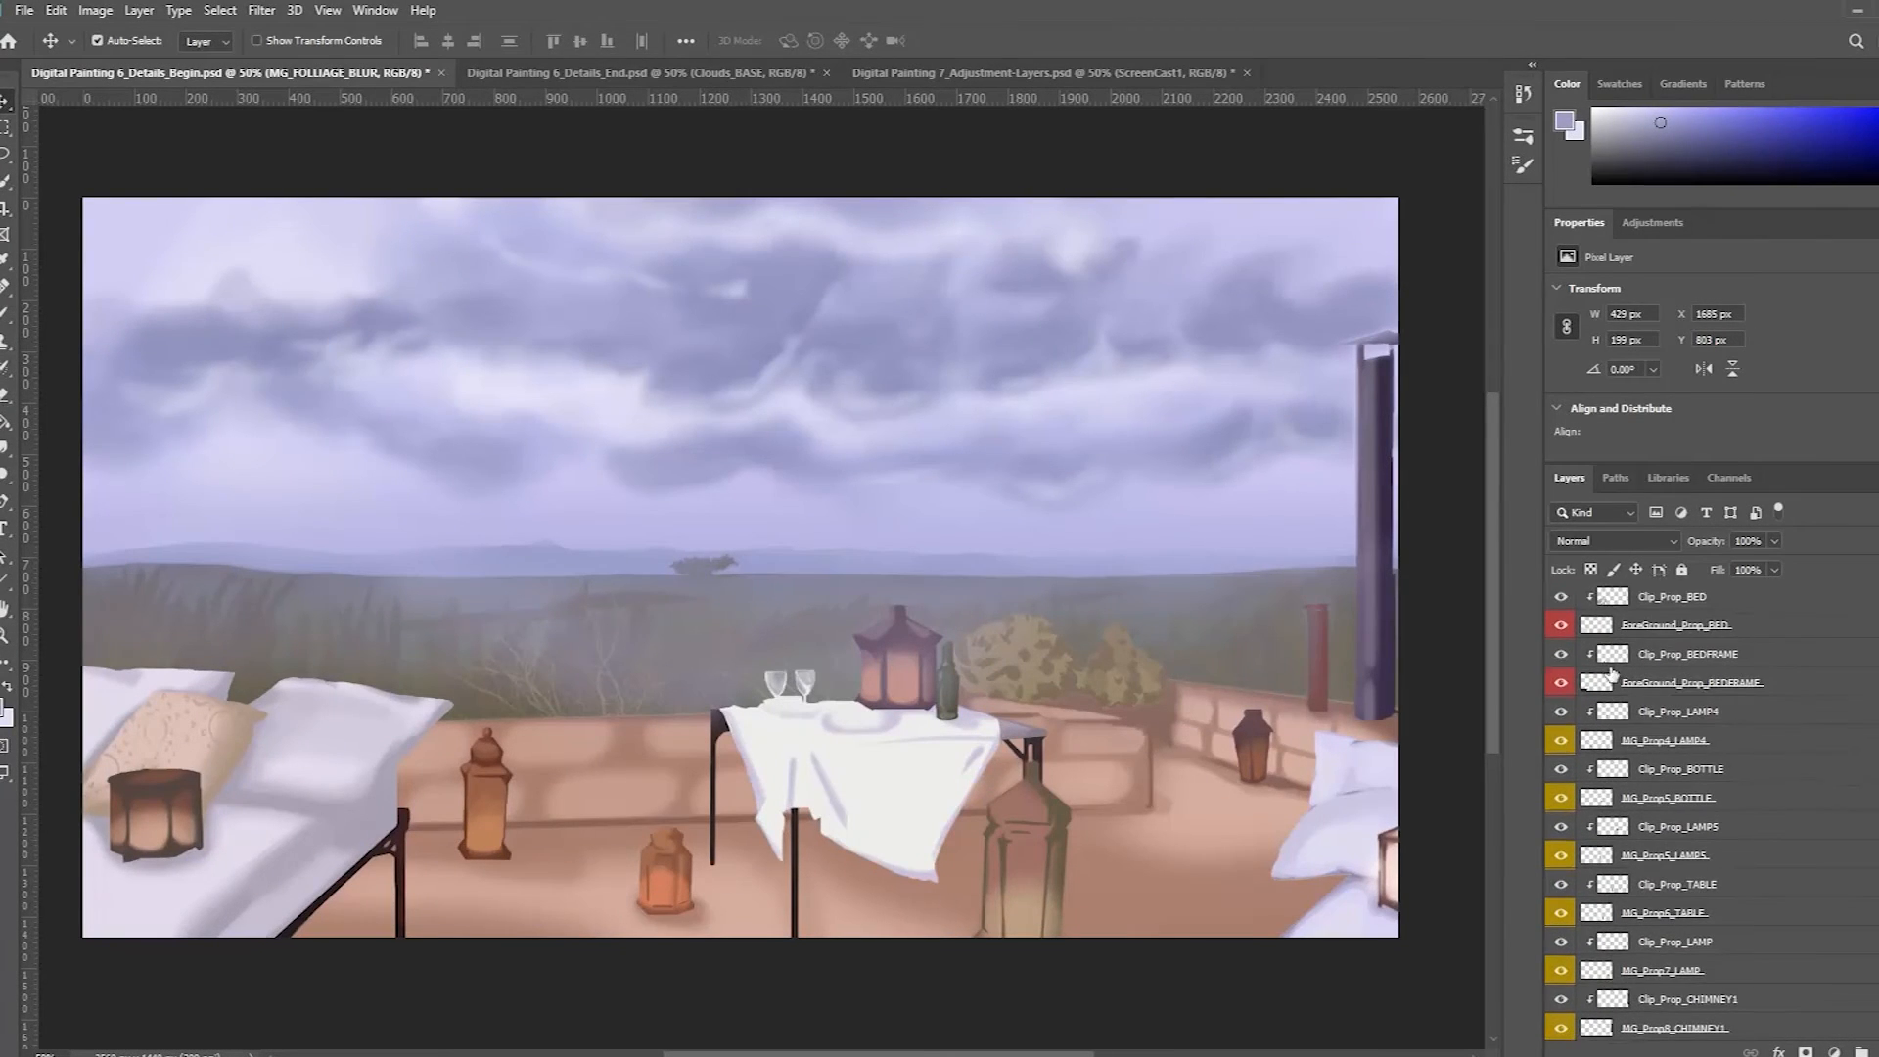
pyautogui.rightClick(905, 671)
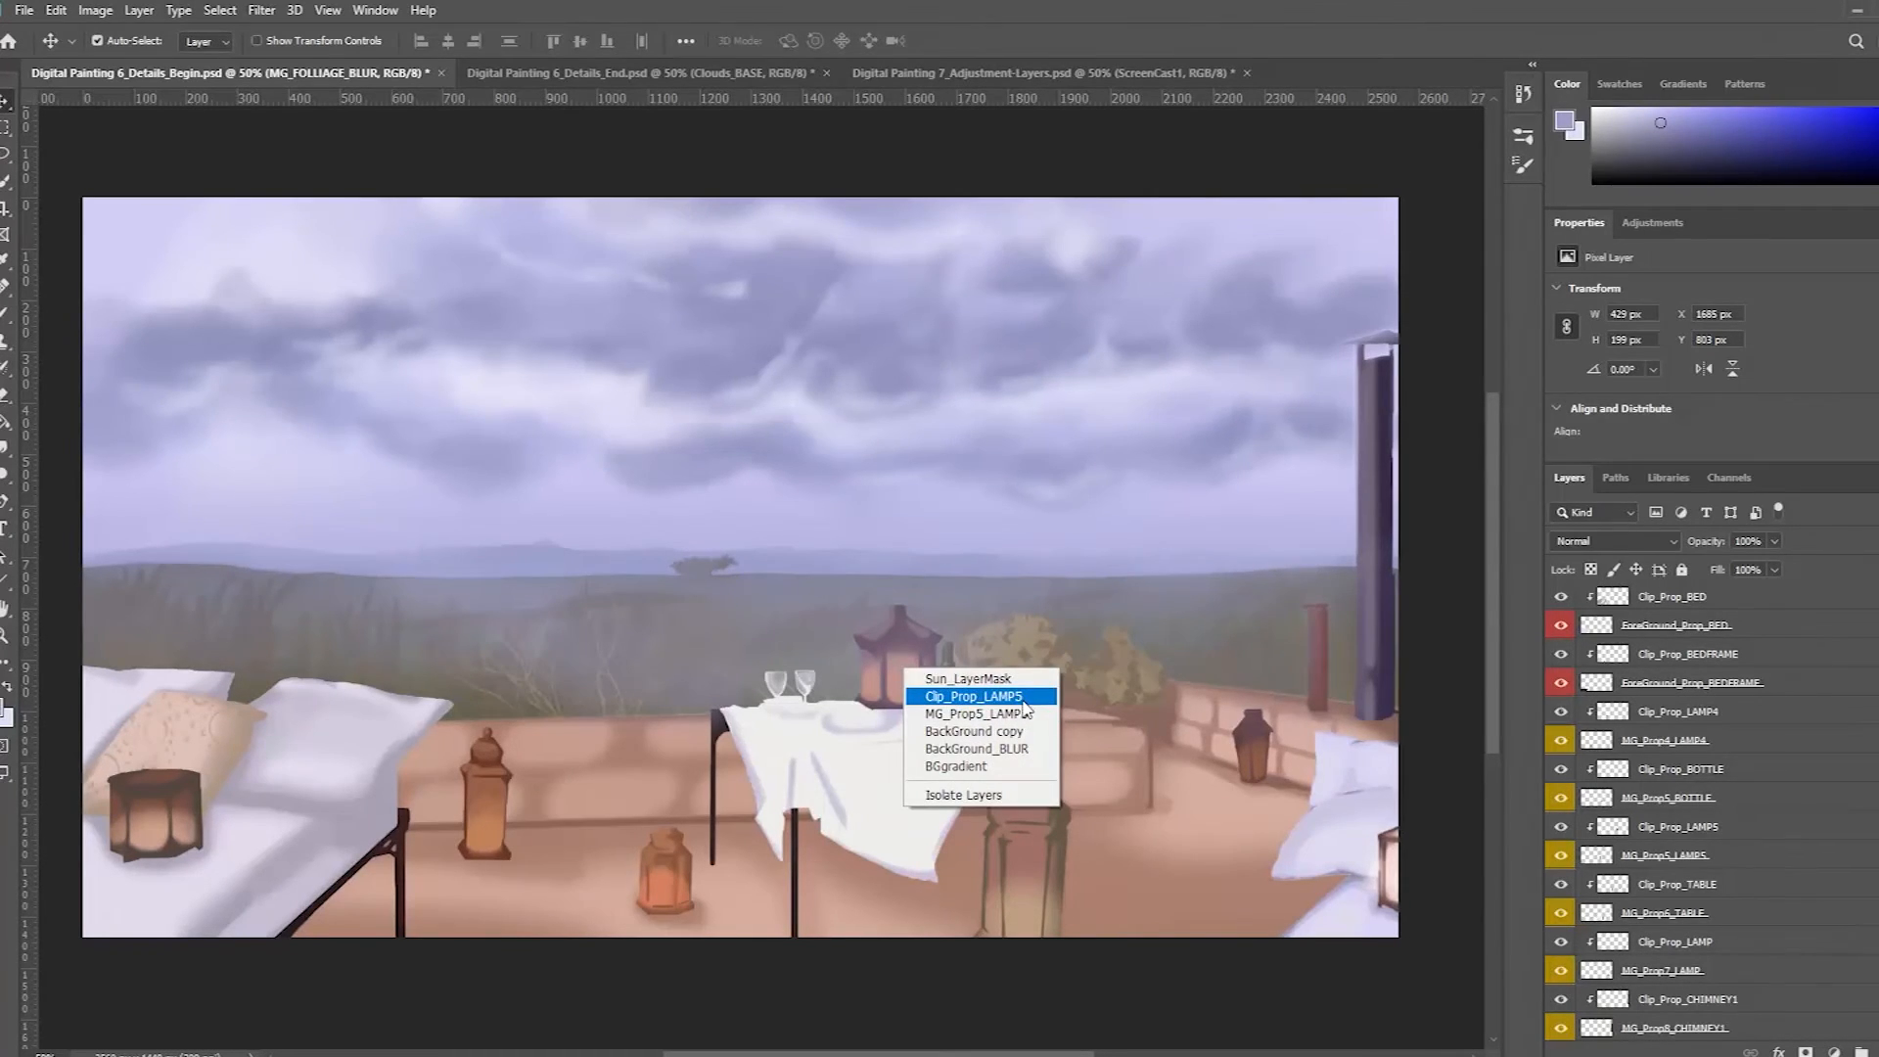
pyautogui.click(969, 696)
pyautogui.scroll(3, 924, 650)
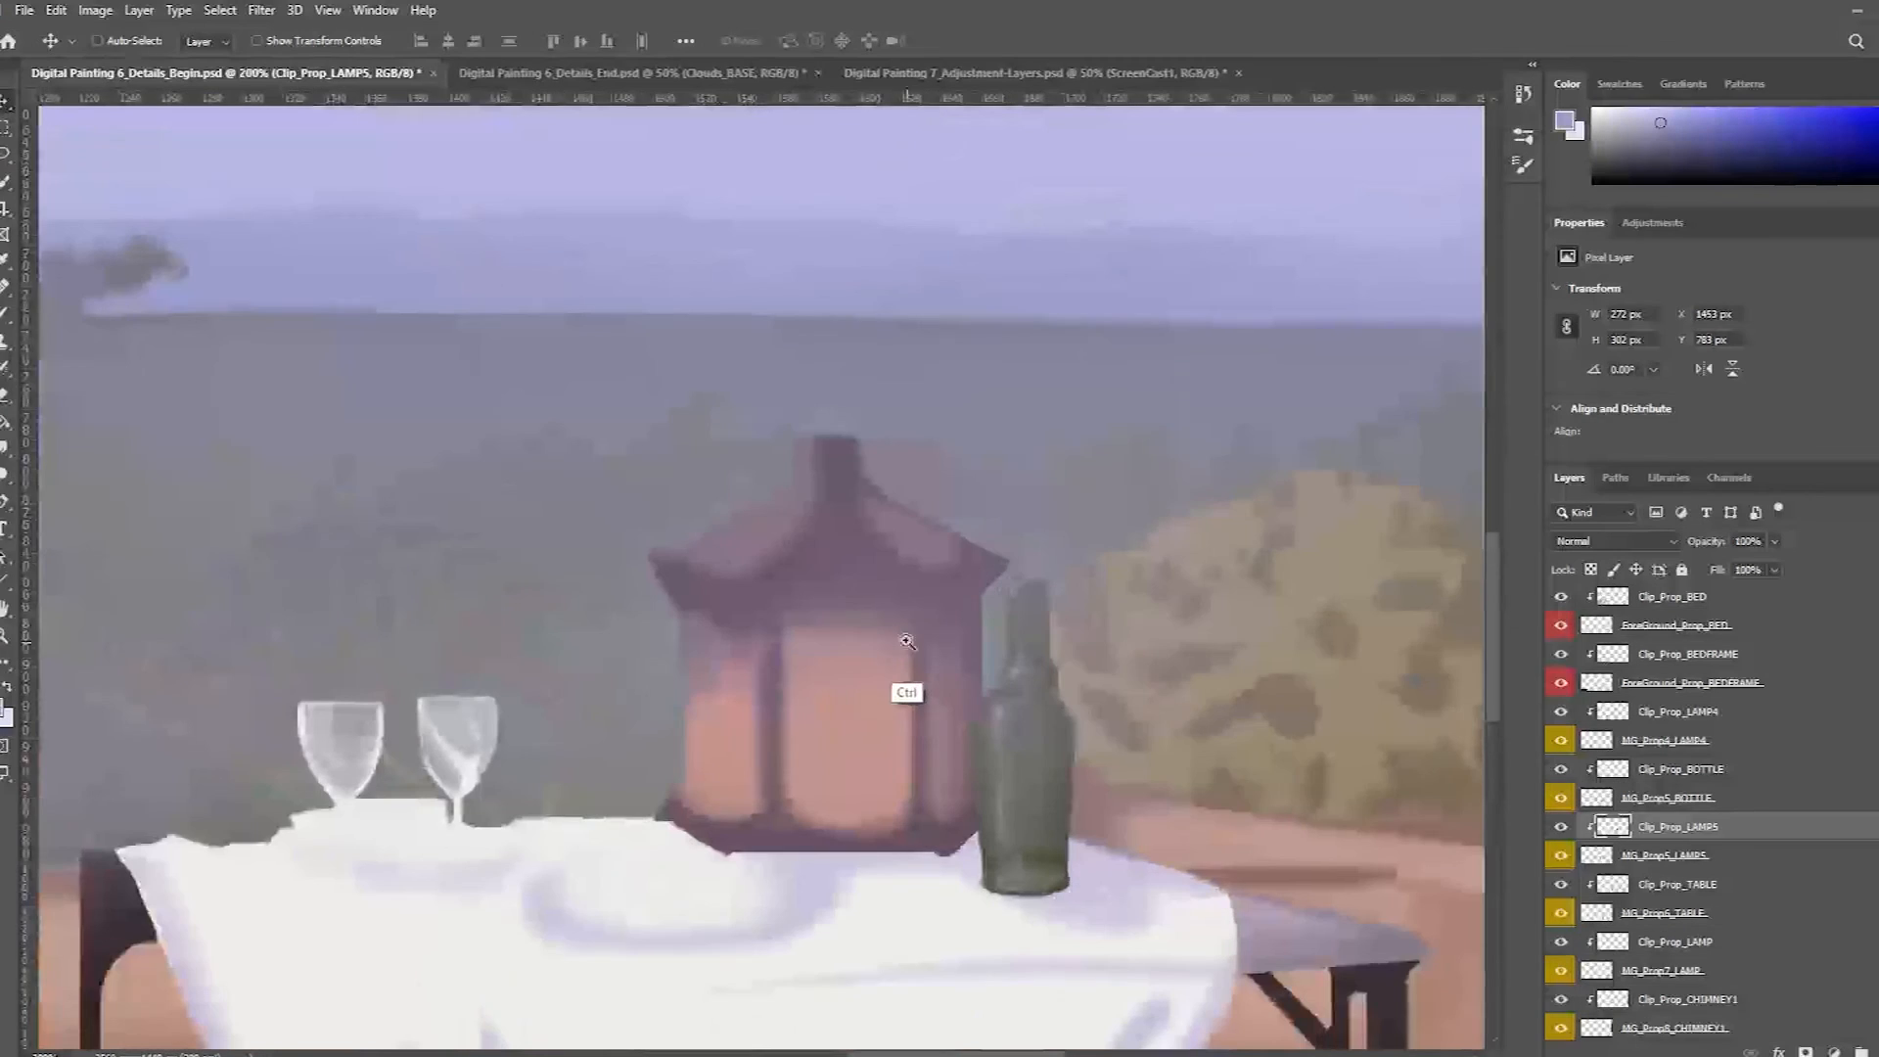
pyautogui.scroll(1, 860, 651)
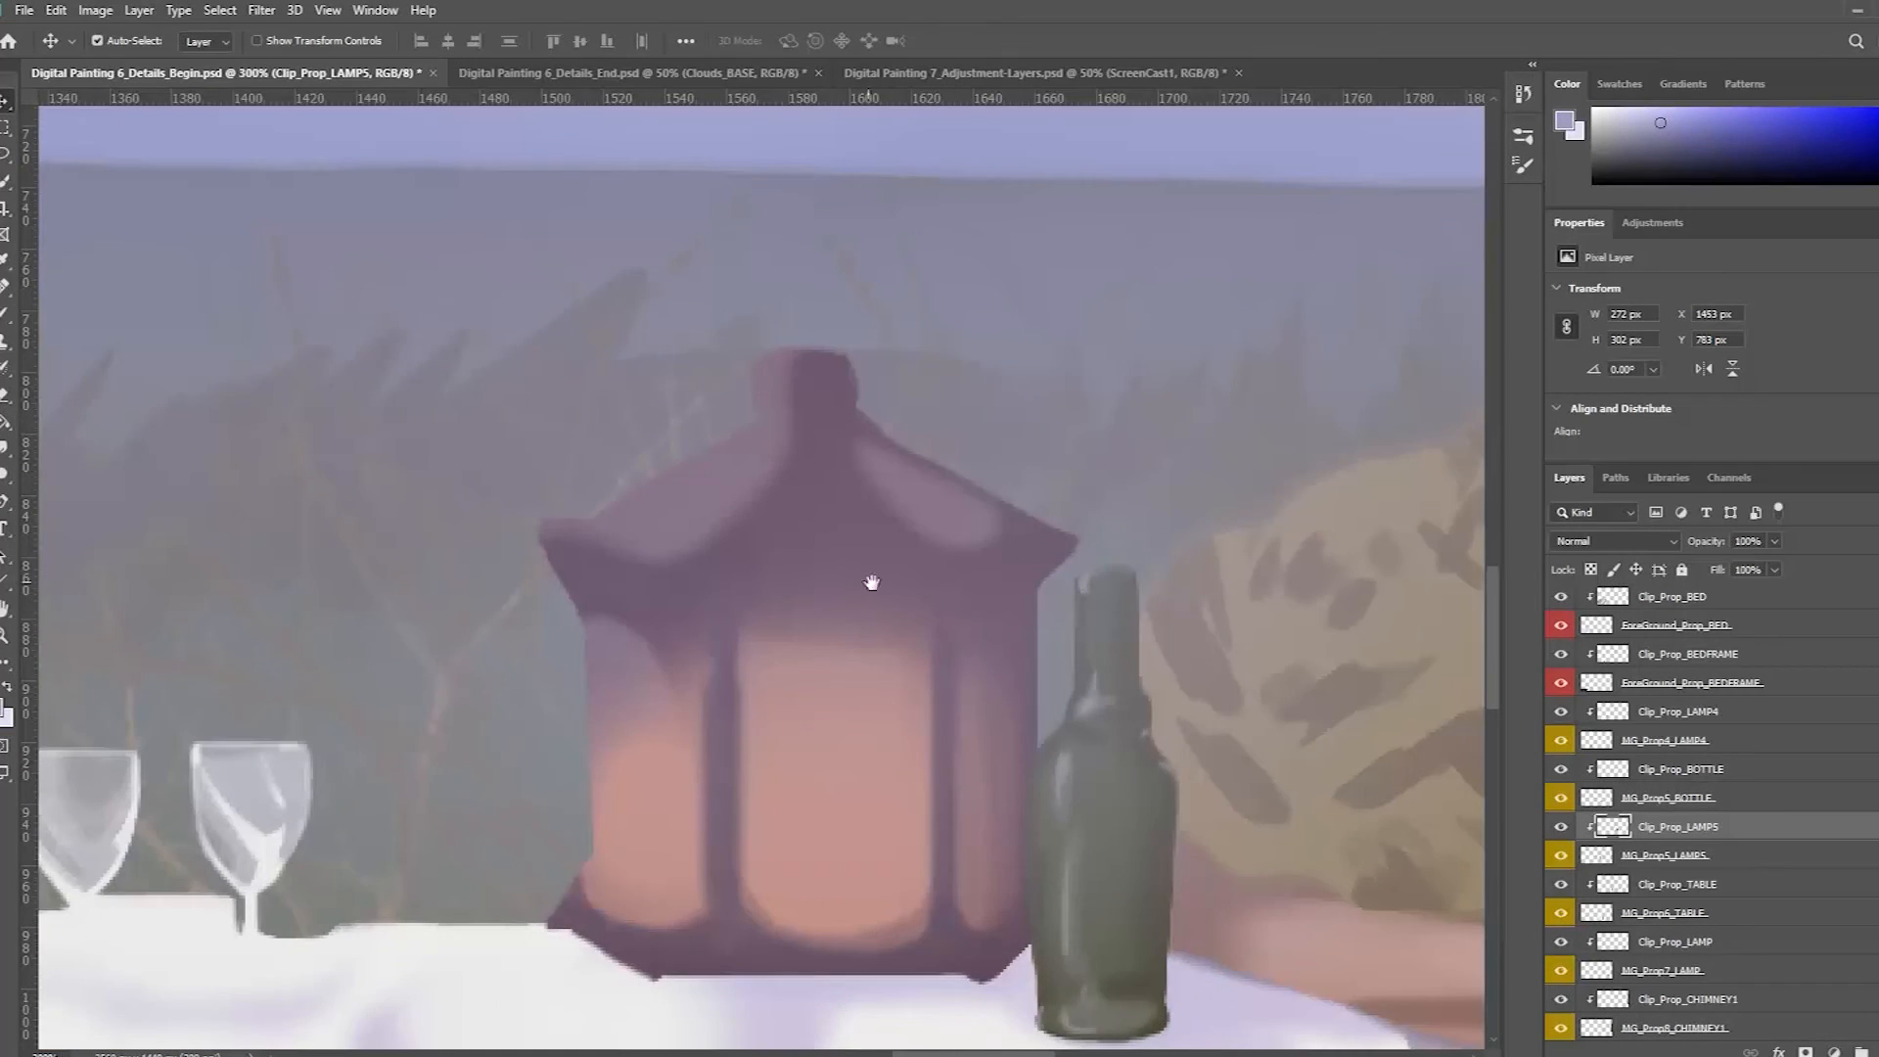
pyautogui.click(1698, 857)
pyautogui.click(1560, 855)
pyautogui.click(1560, 855)
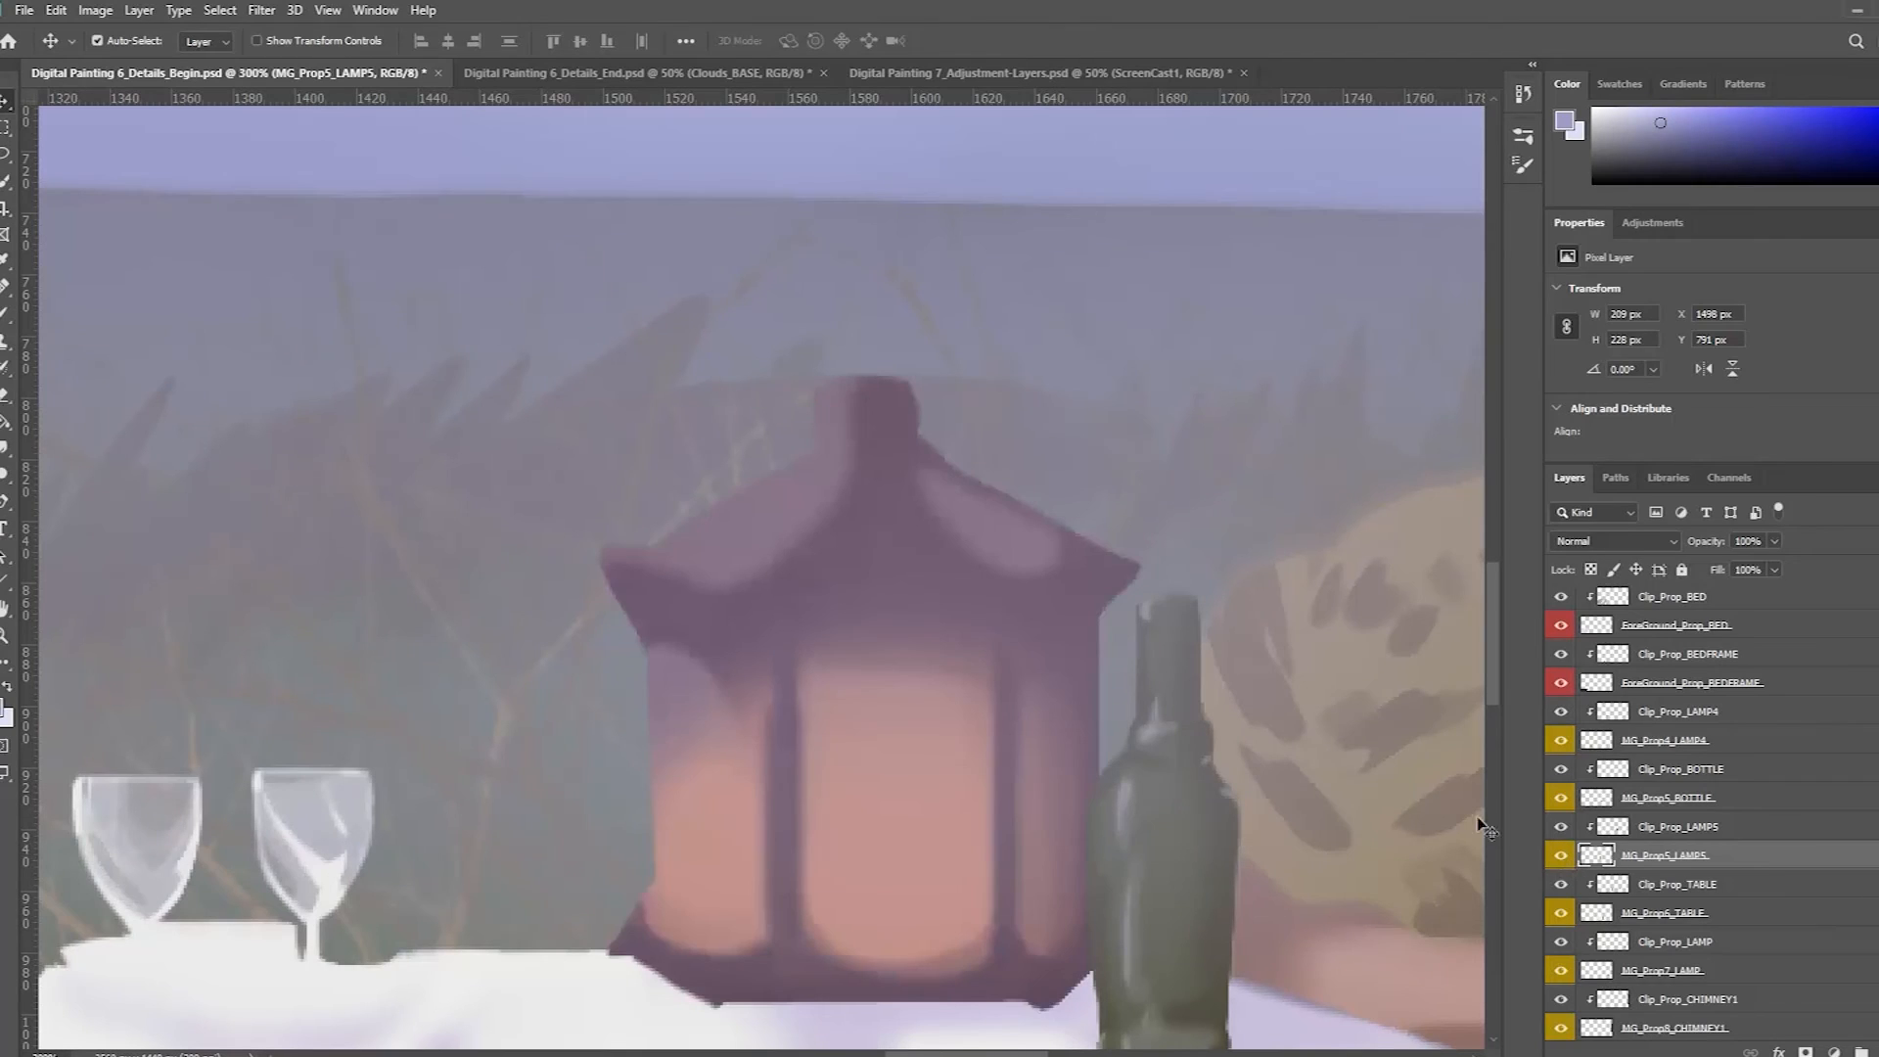
# Step: Sample the lantern roof's dark and light tones as foreground and background colours with the cloud and sun layers visible
pyautogui.press('i')
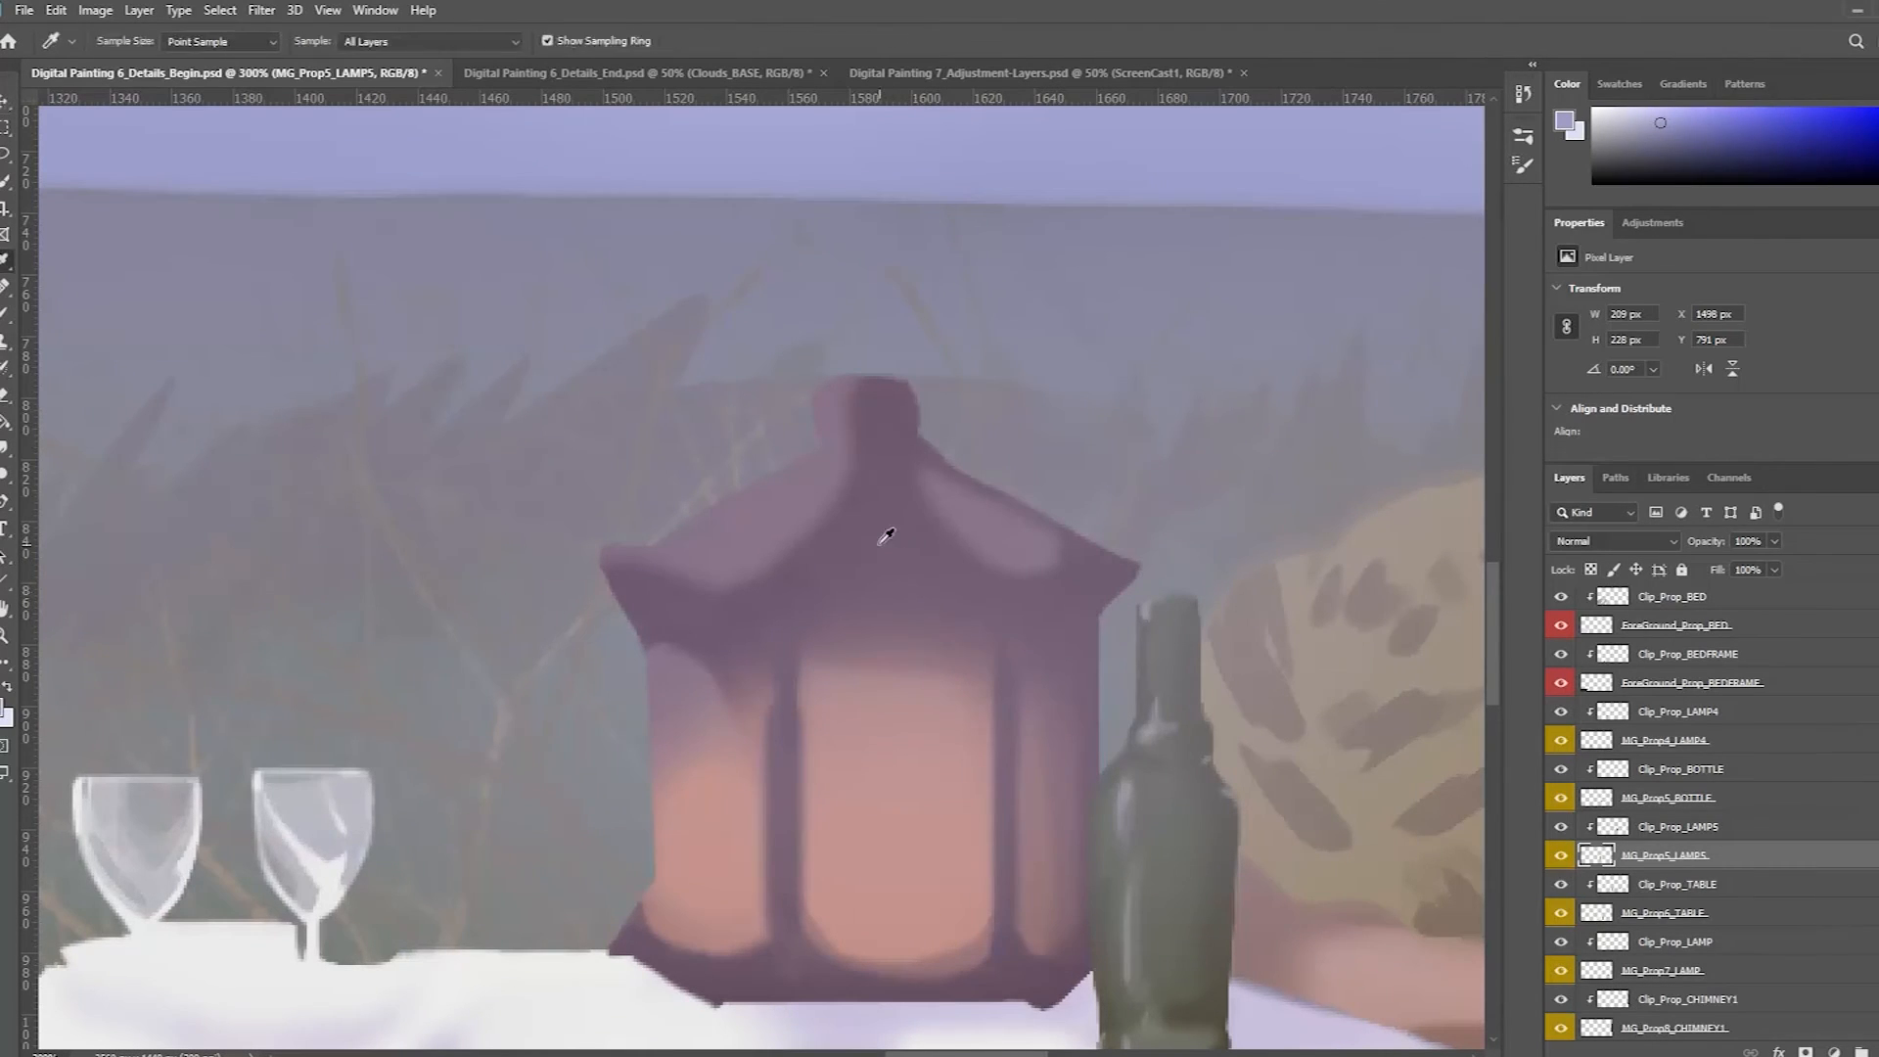
pyautogui.click(887, 531)
pyautogui.press('v')
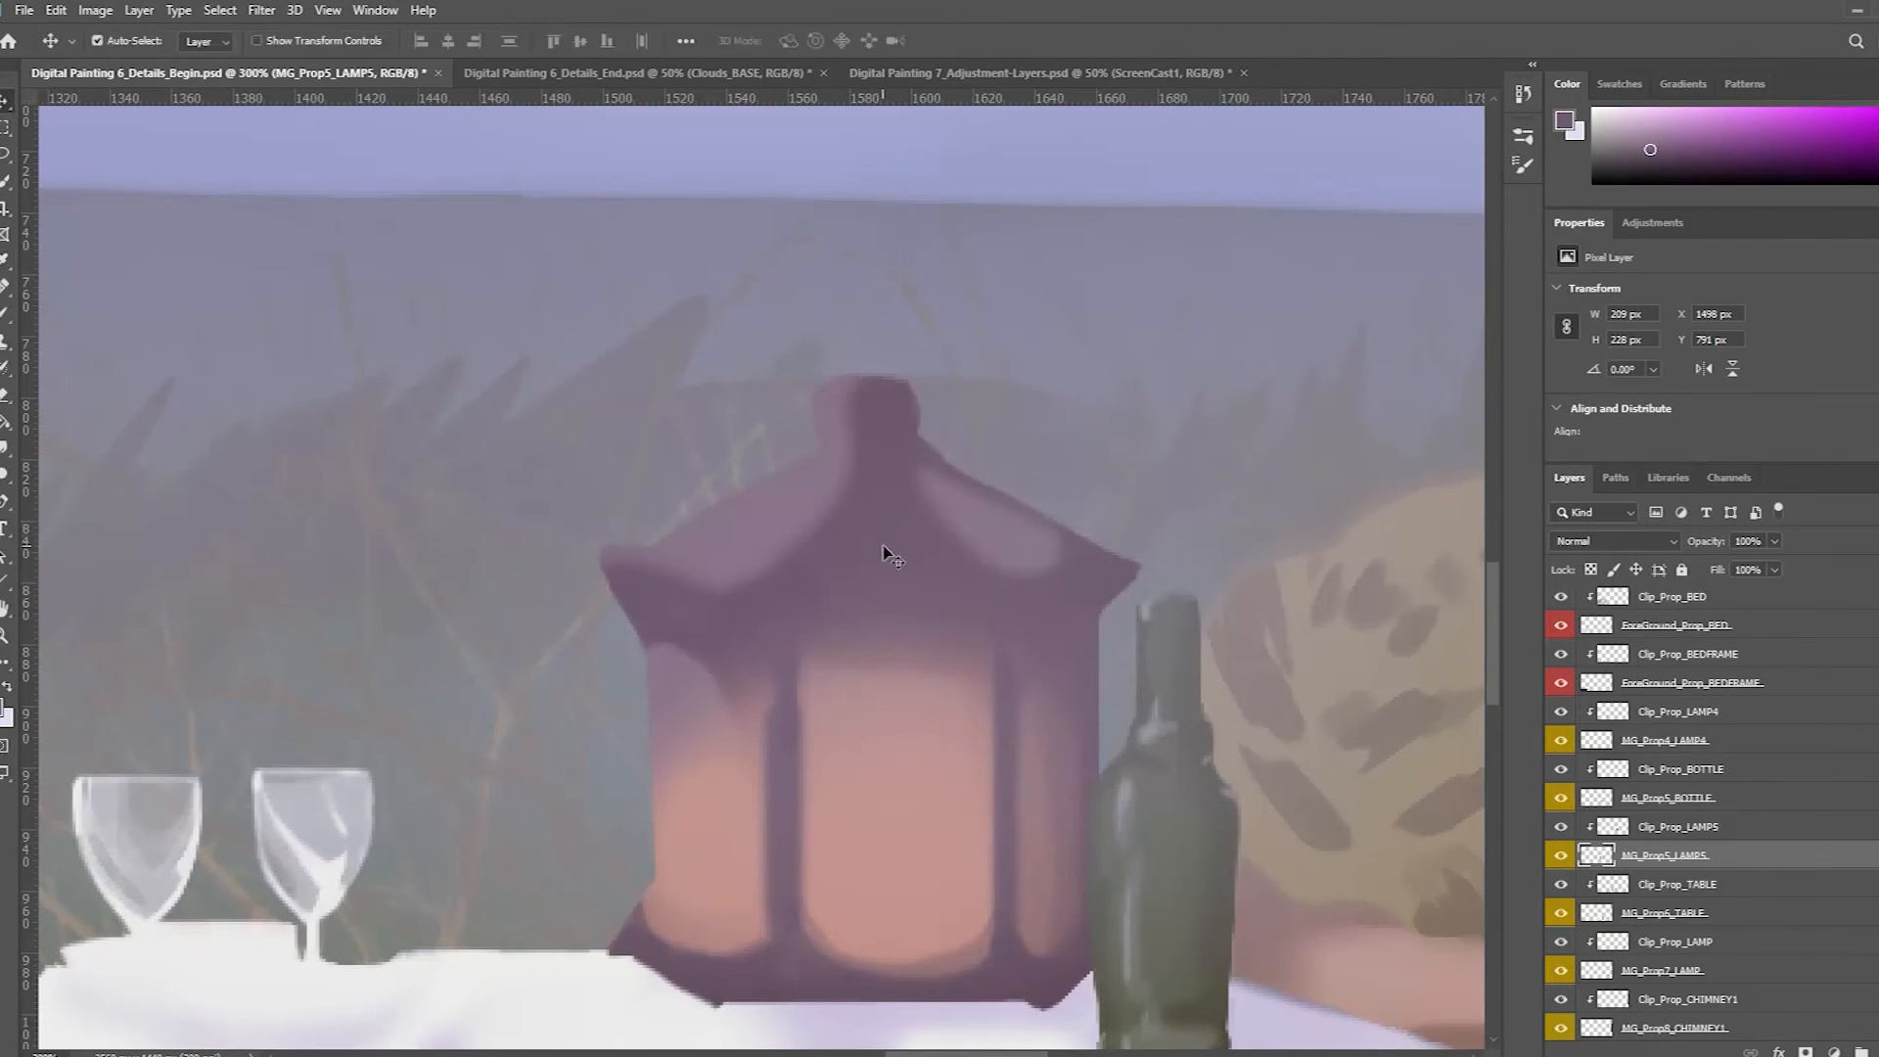
pyautogui.press('i')
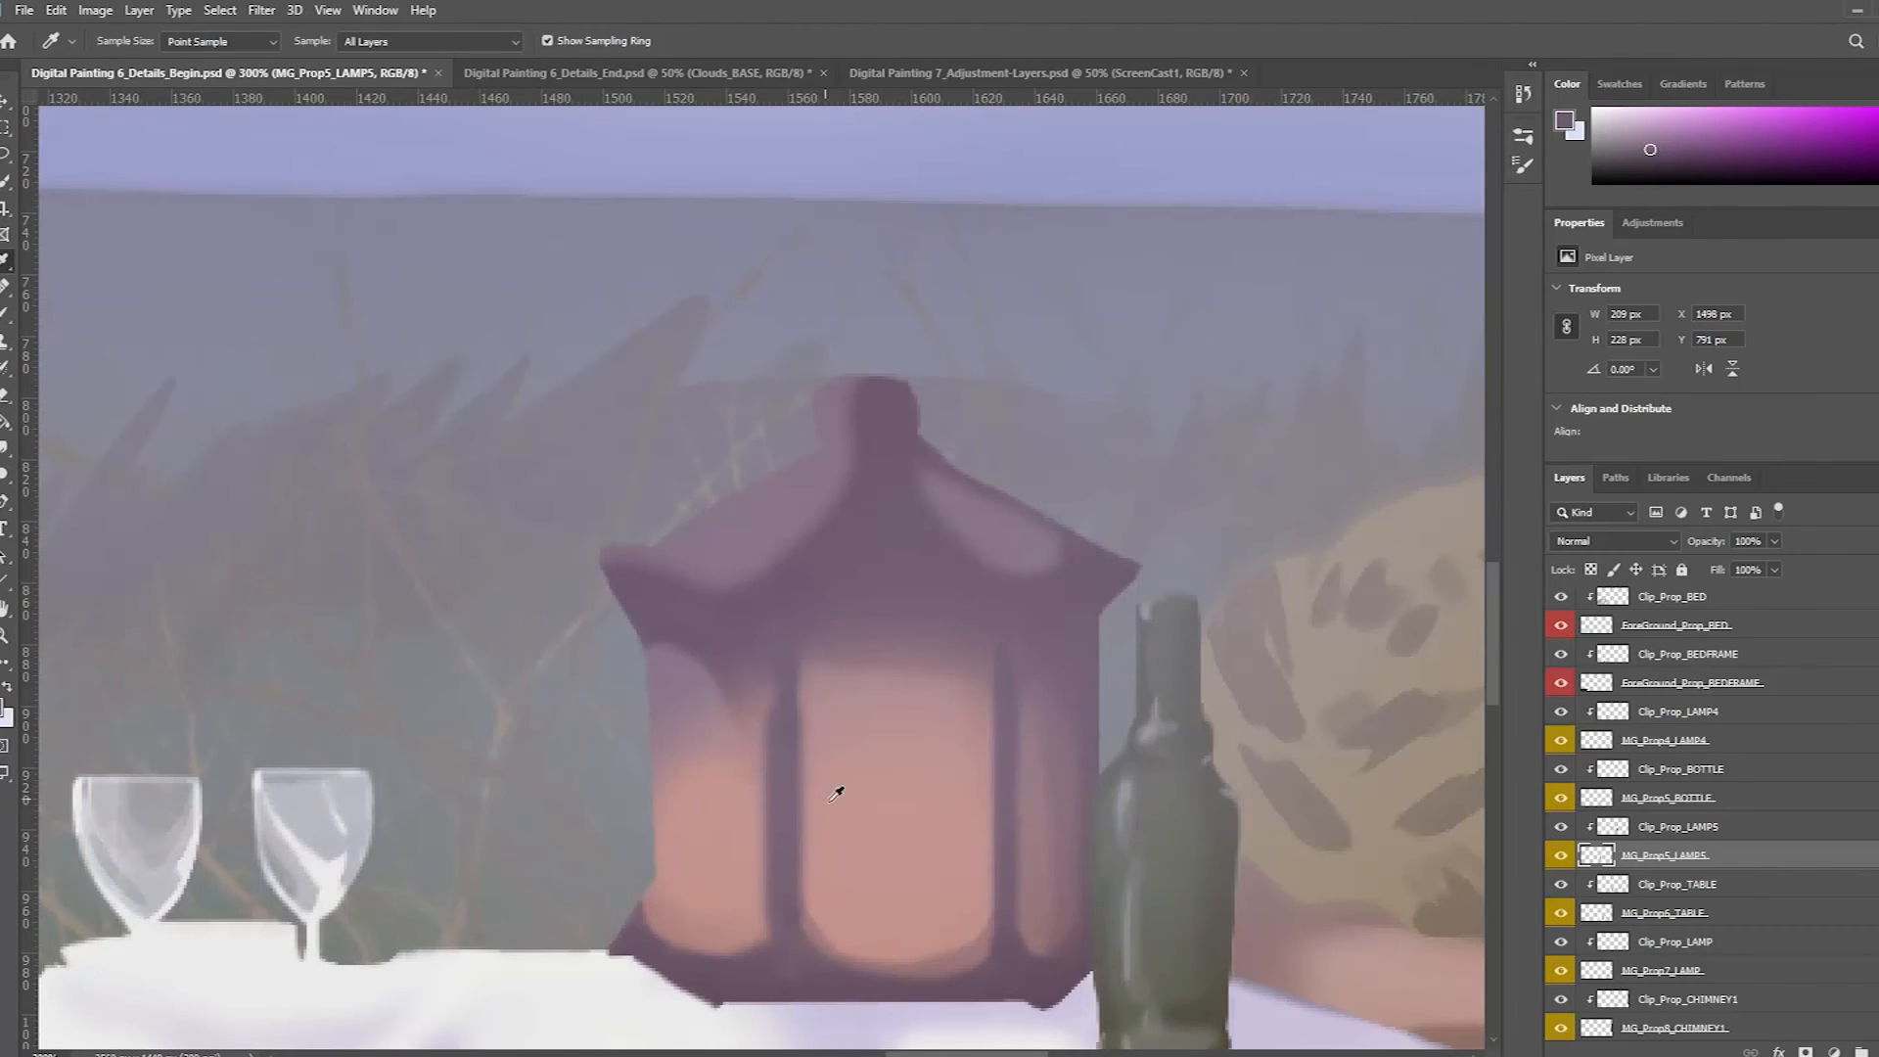
pyautogui.click(761, 497)
pyautogui.press('x')
pyautogui.click(900, 551)
# Step: Hide the Sun_LayerMask and Clouds_BASE layers and sample the lantern roof's dark and light tones as the two painting colours
pyautogui.scroll(10, 1704, 675)
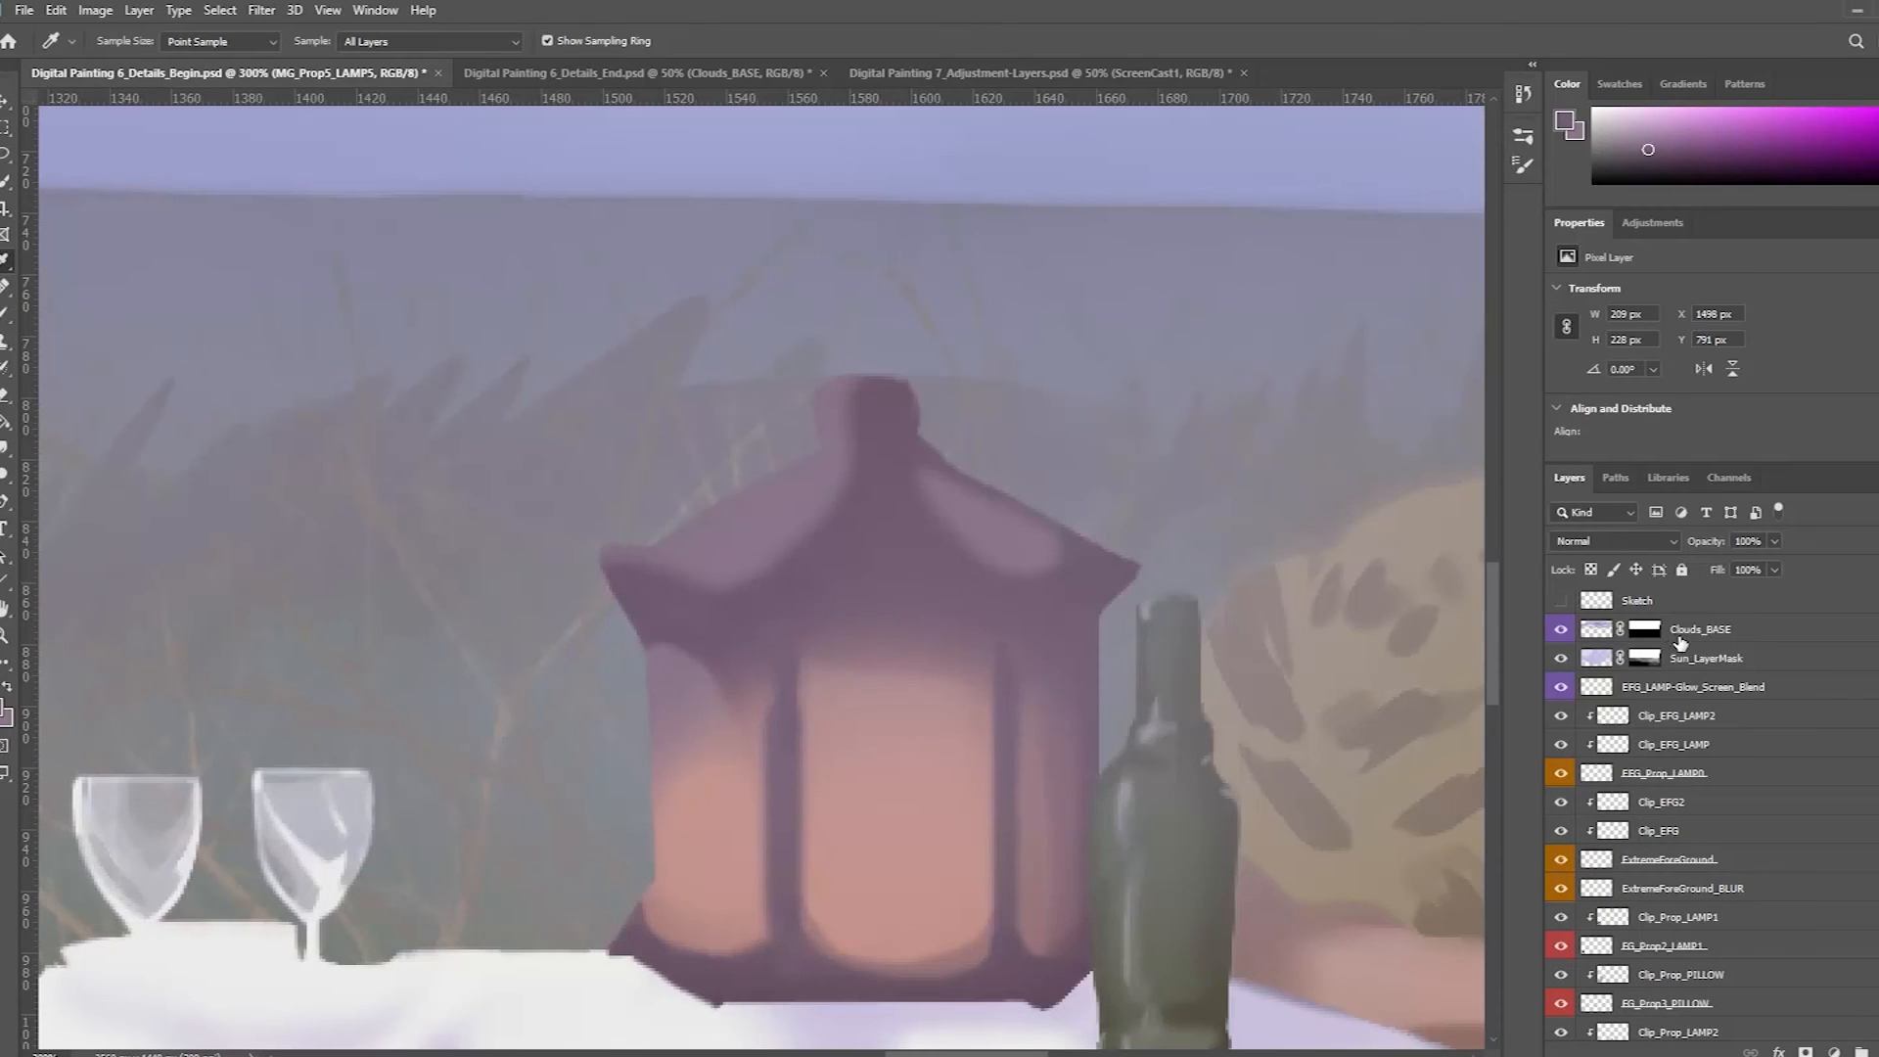
pyautogui.click(1561, 658)
pyautogui.click(1561, 629)
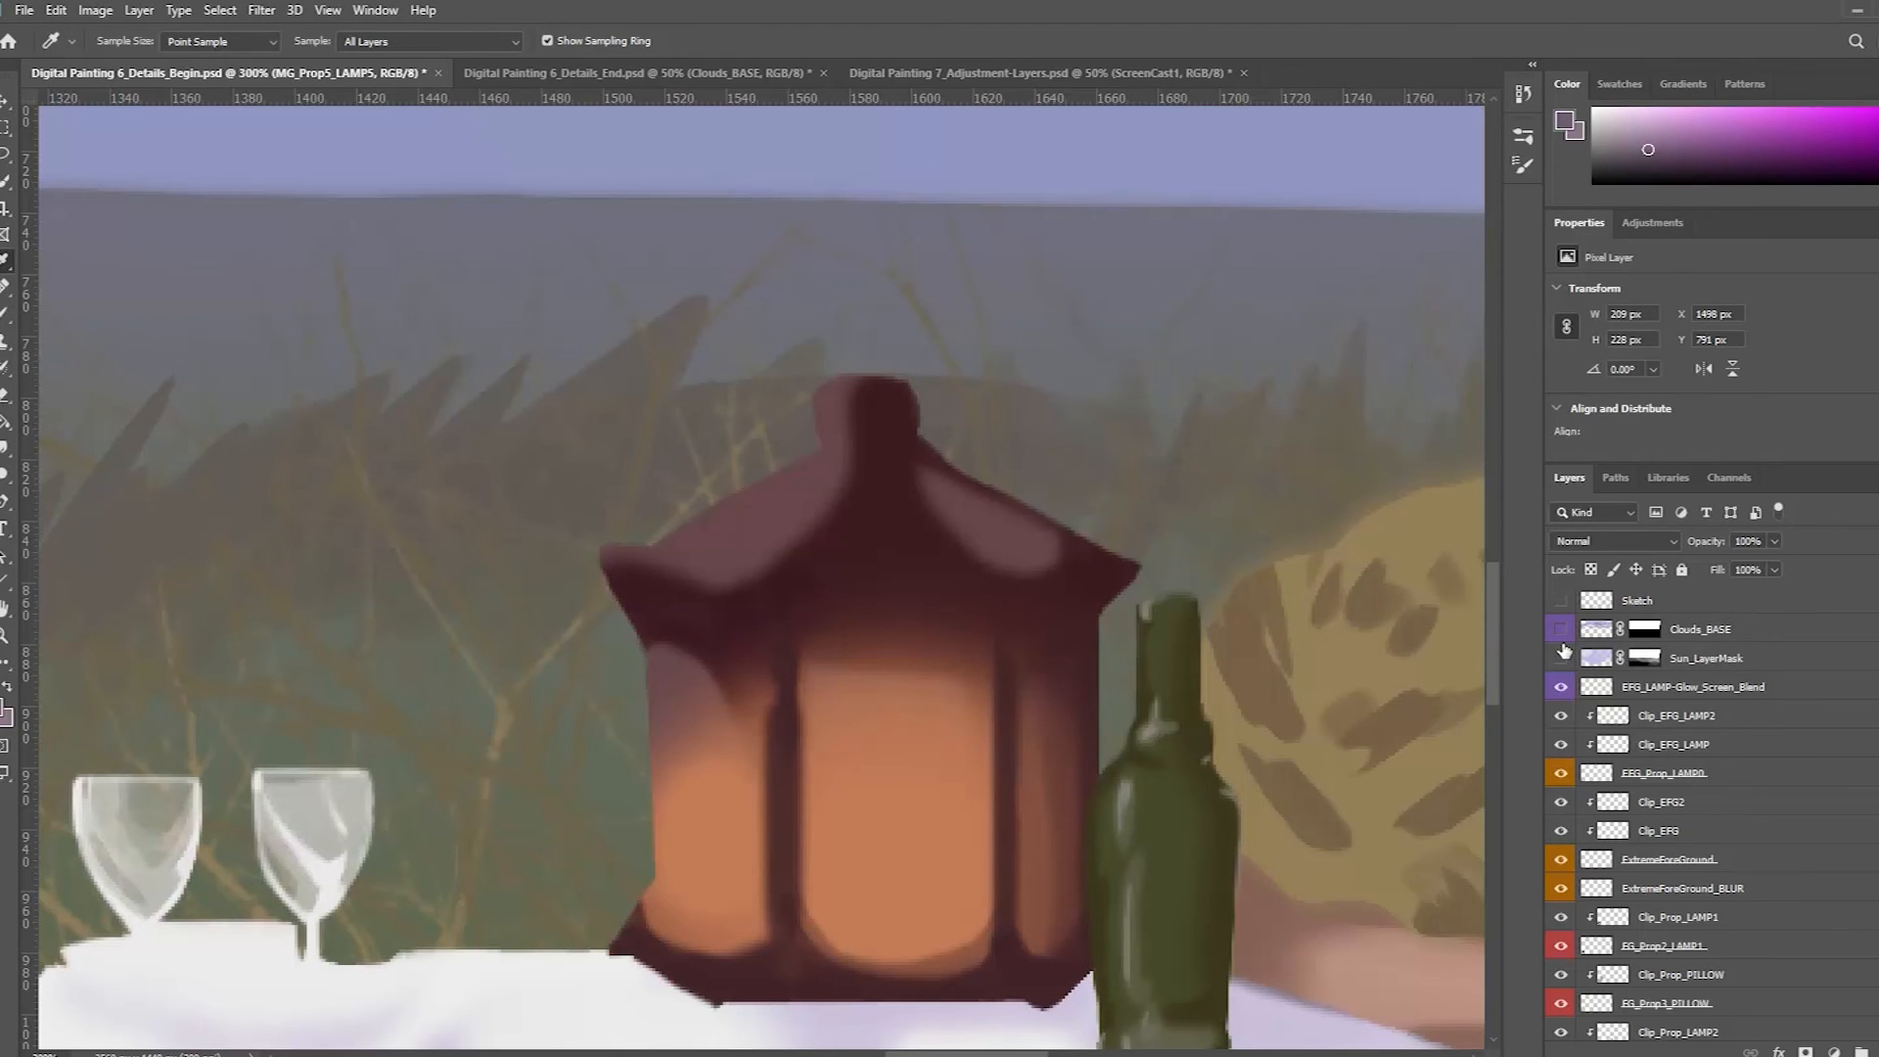
pyautogui.click(887, 527)
pyautogui.click(756, 503)
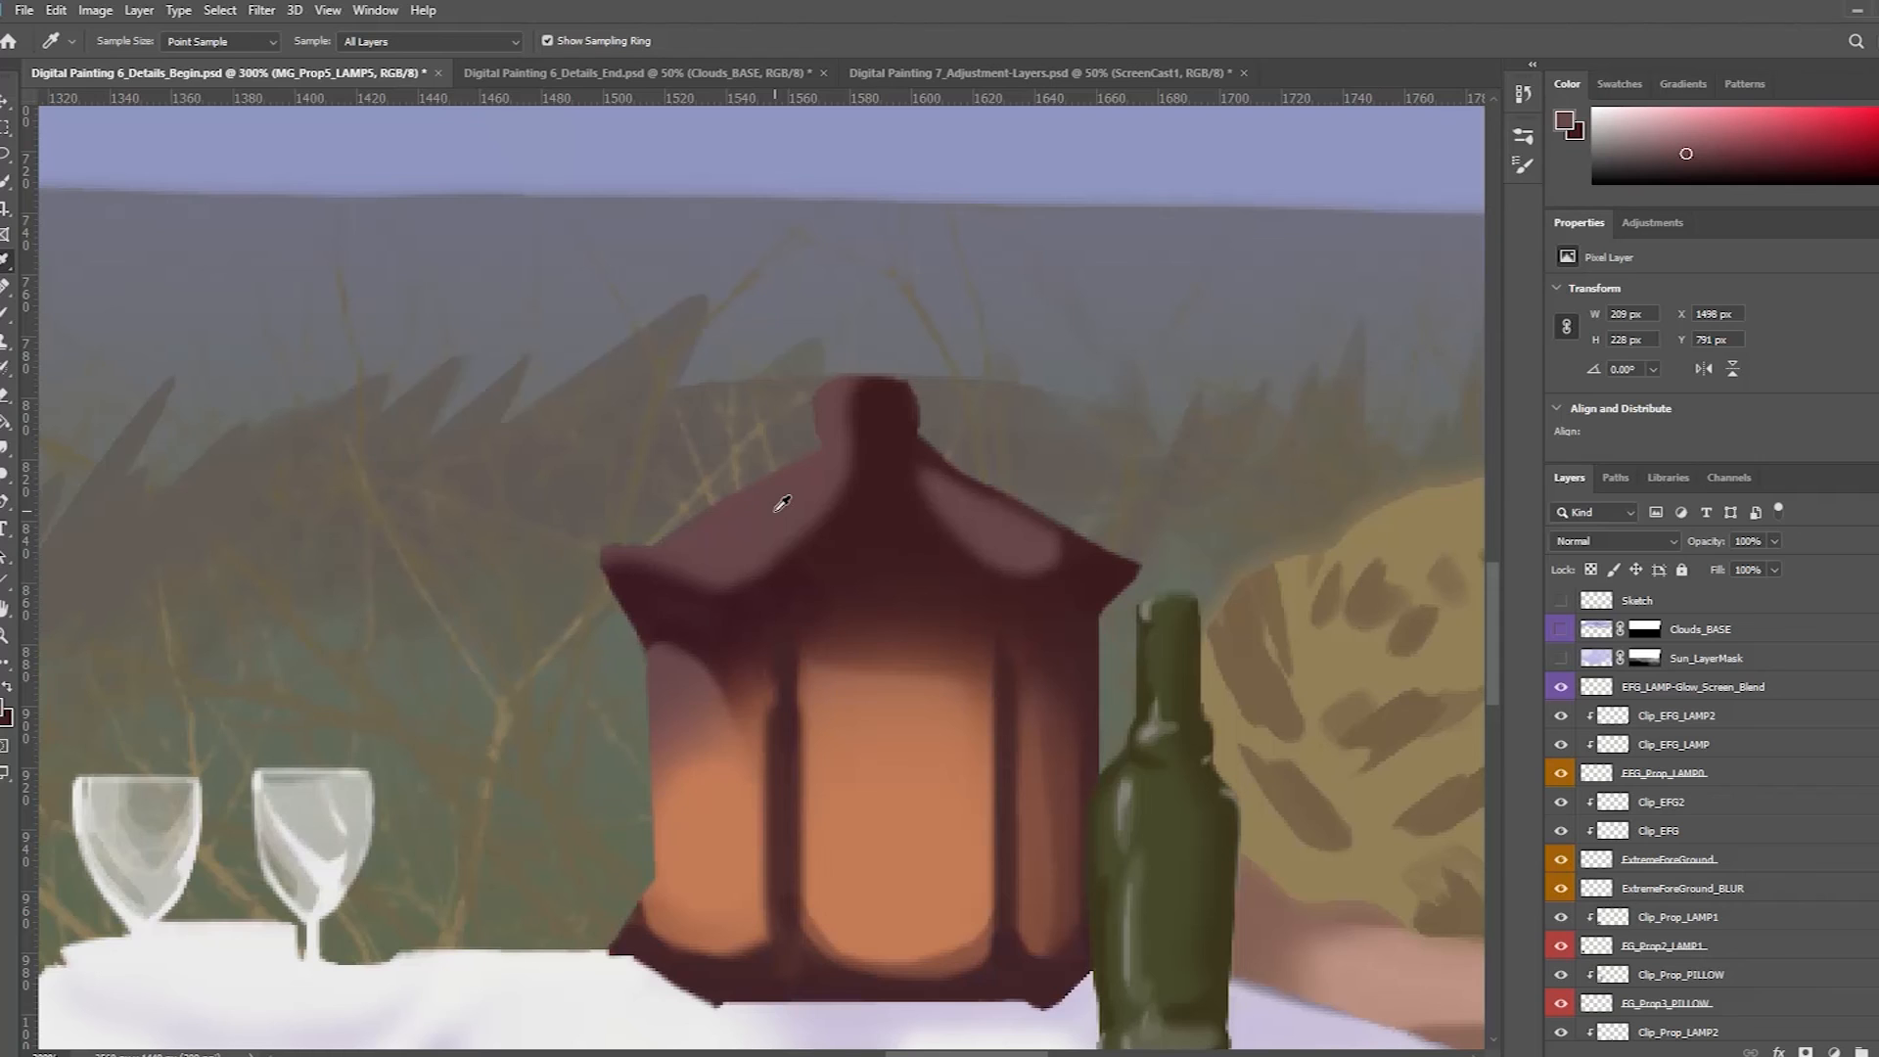
# Step: Switch to Digital Painting 6_Details_End.psd, hide the ScreenCast1 notes layer, and compare the painting with and without the Sketch layer
pyautogui.click(651, 74)
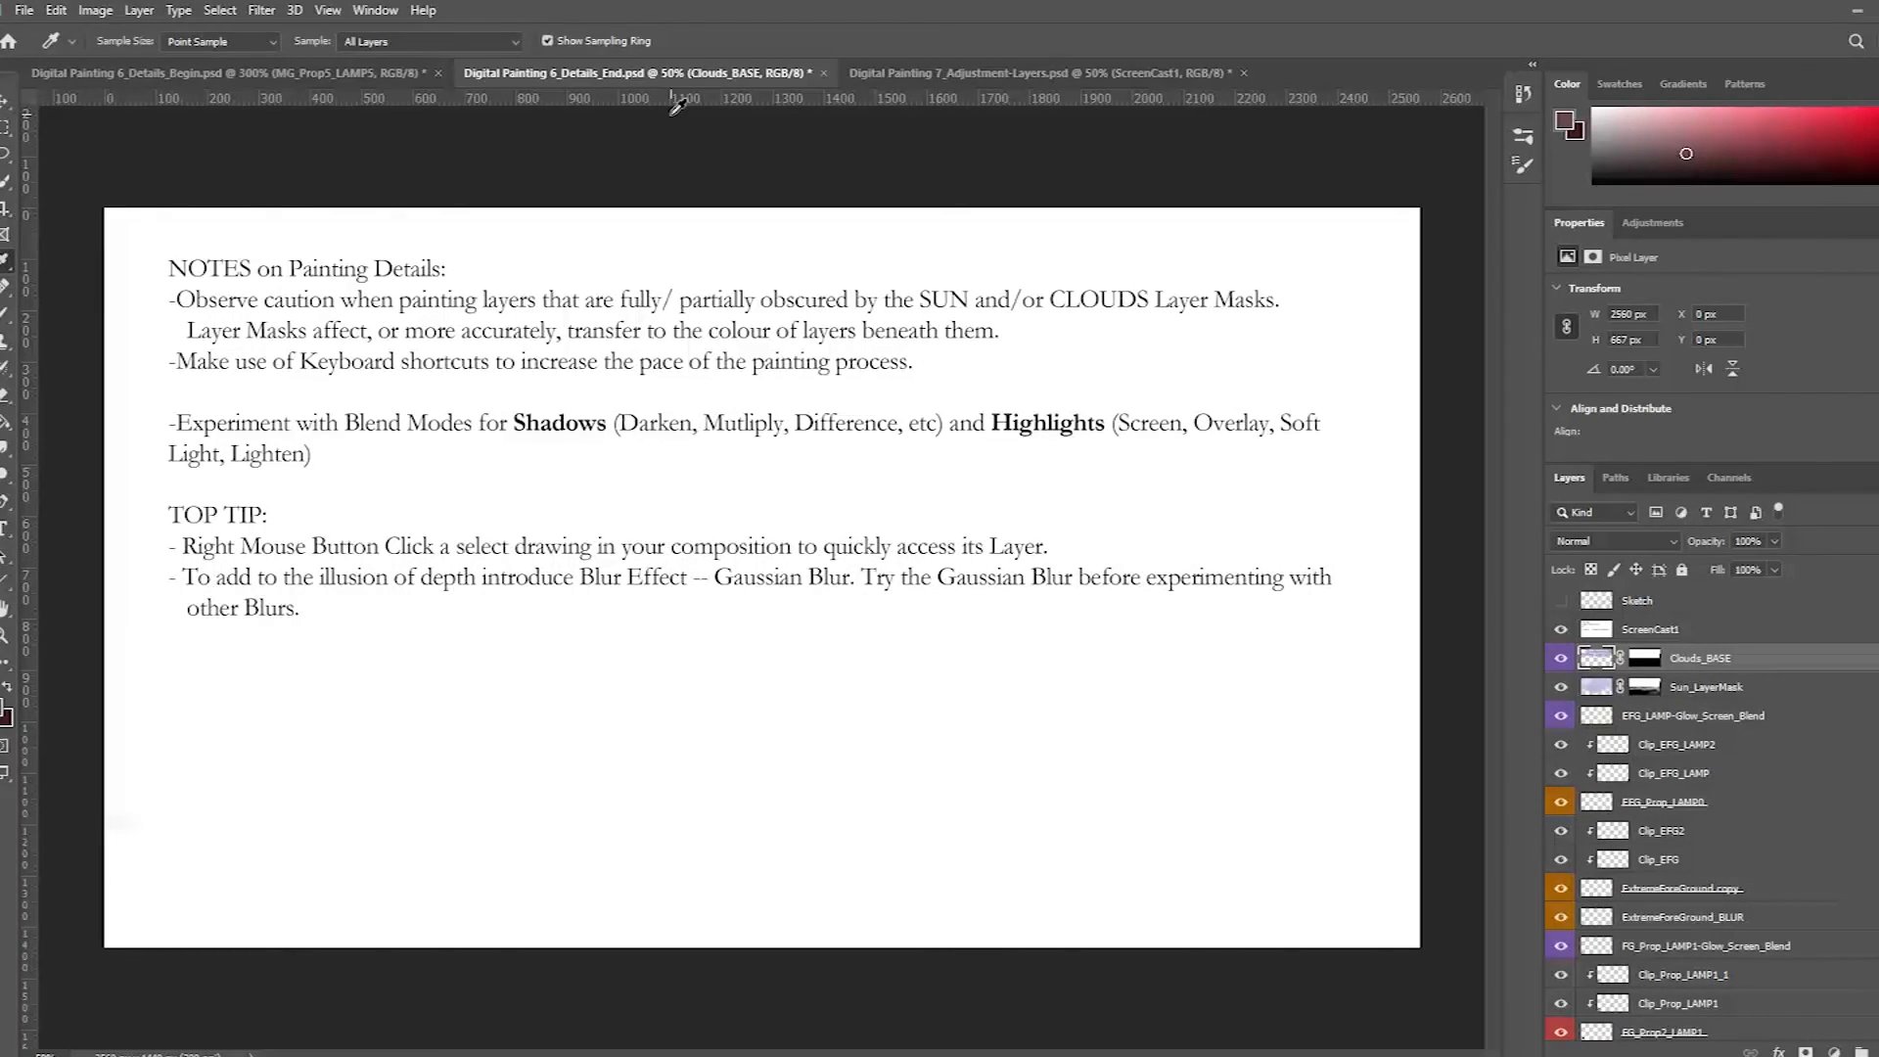
pyautogui.click(1561, 629)
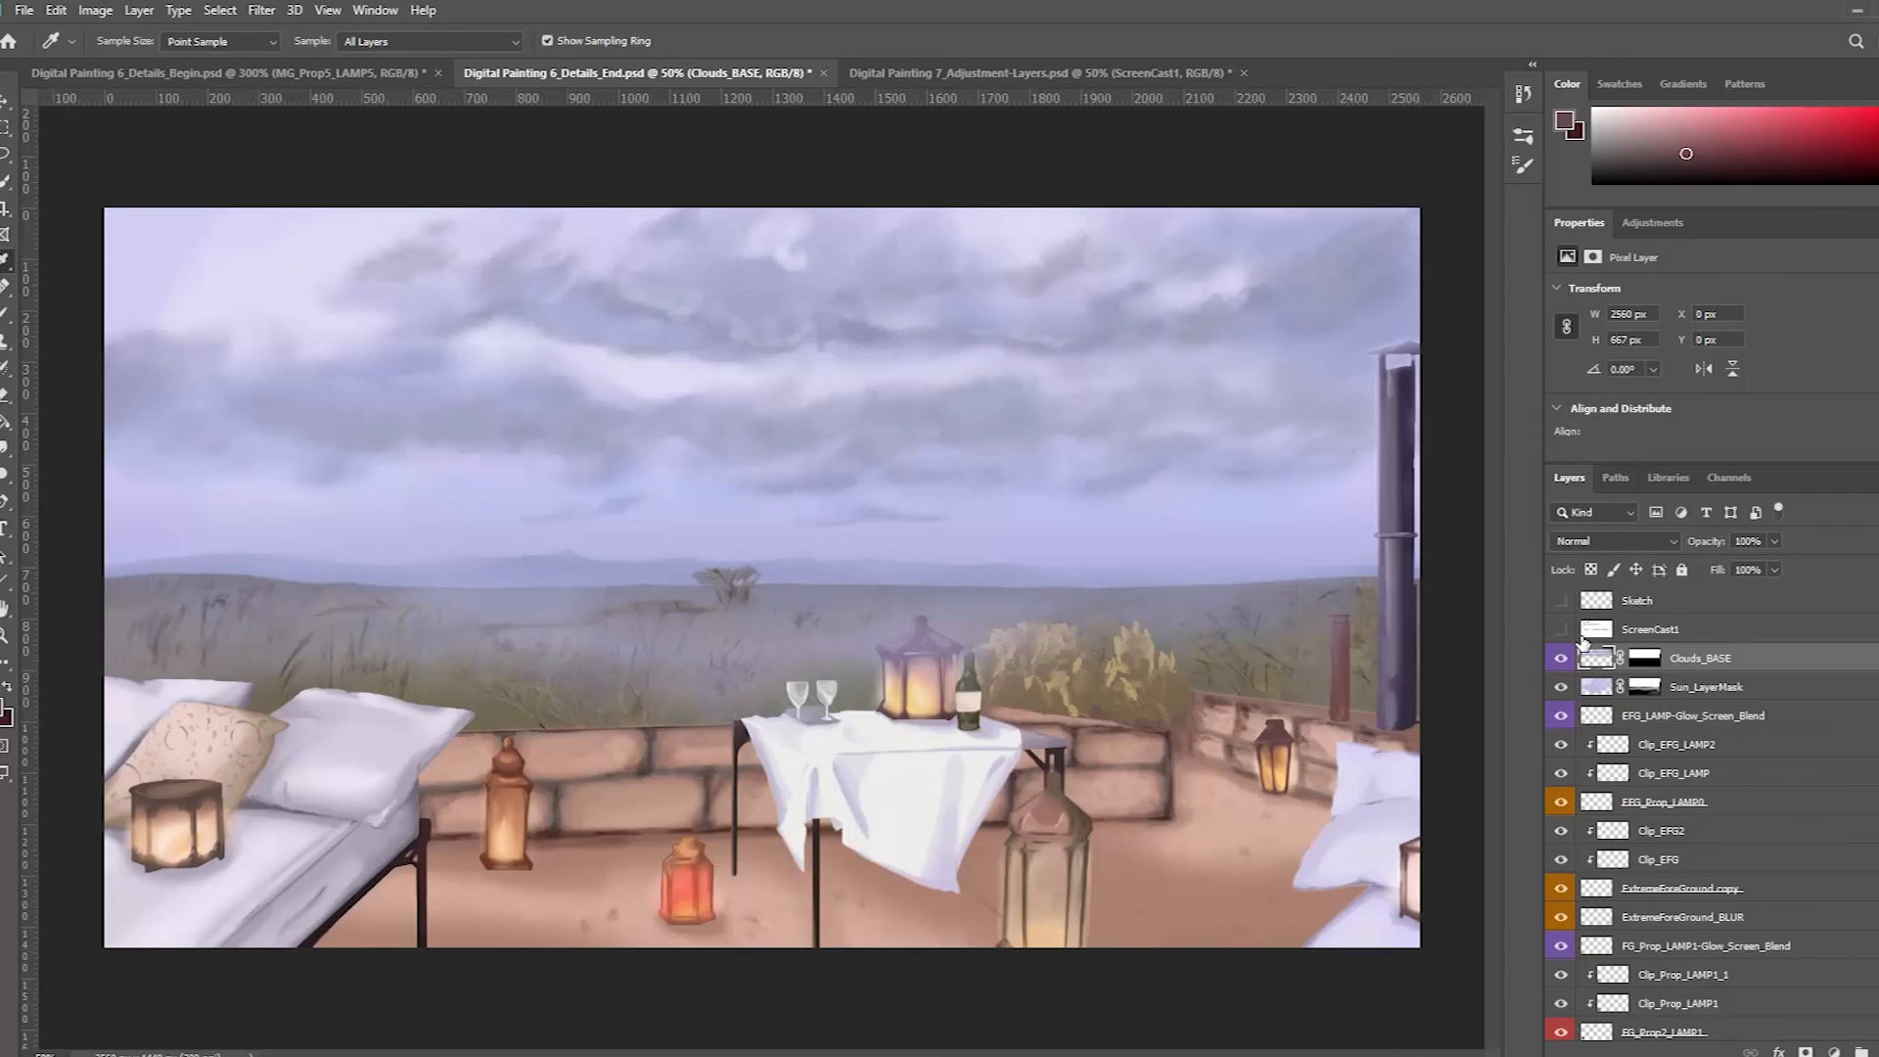
pyautogui.click(1561, 600)
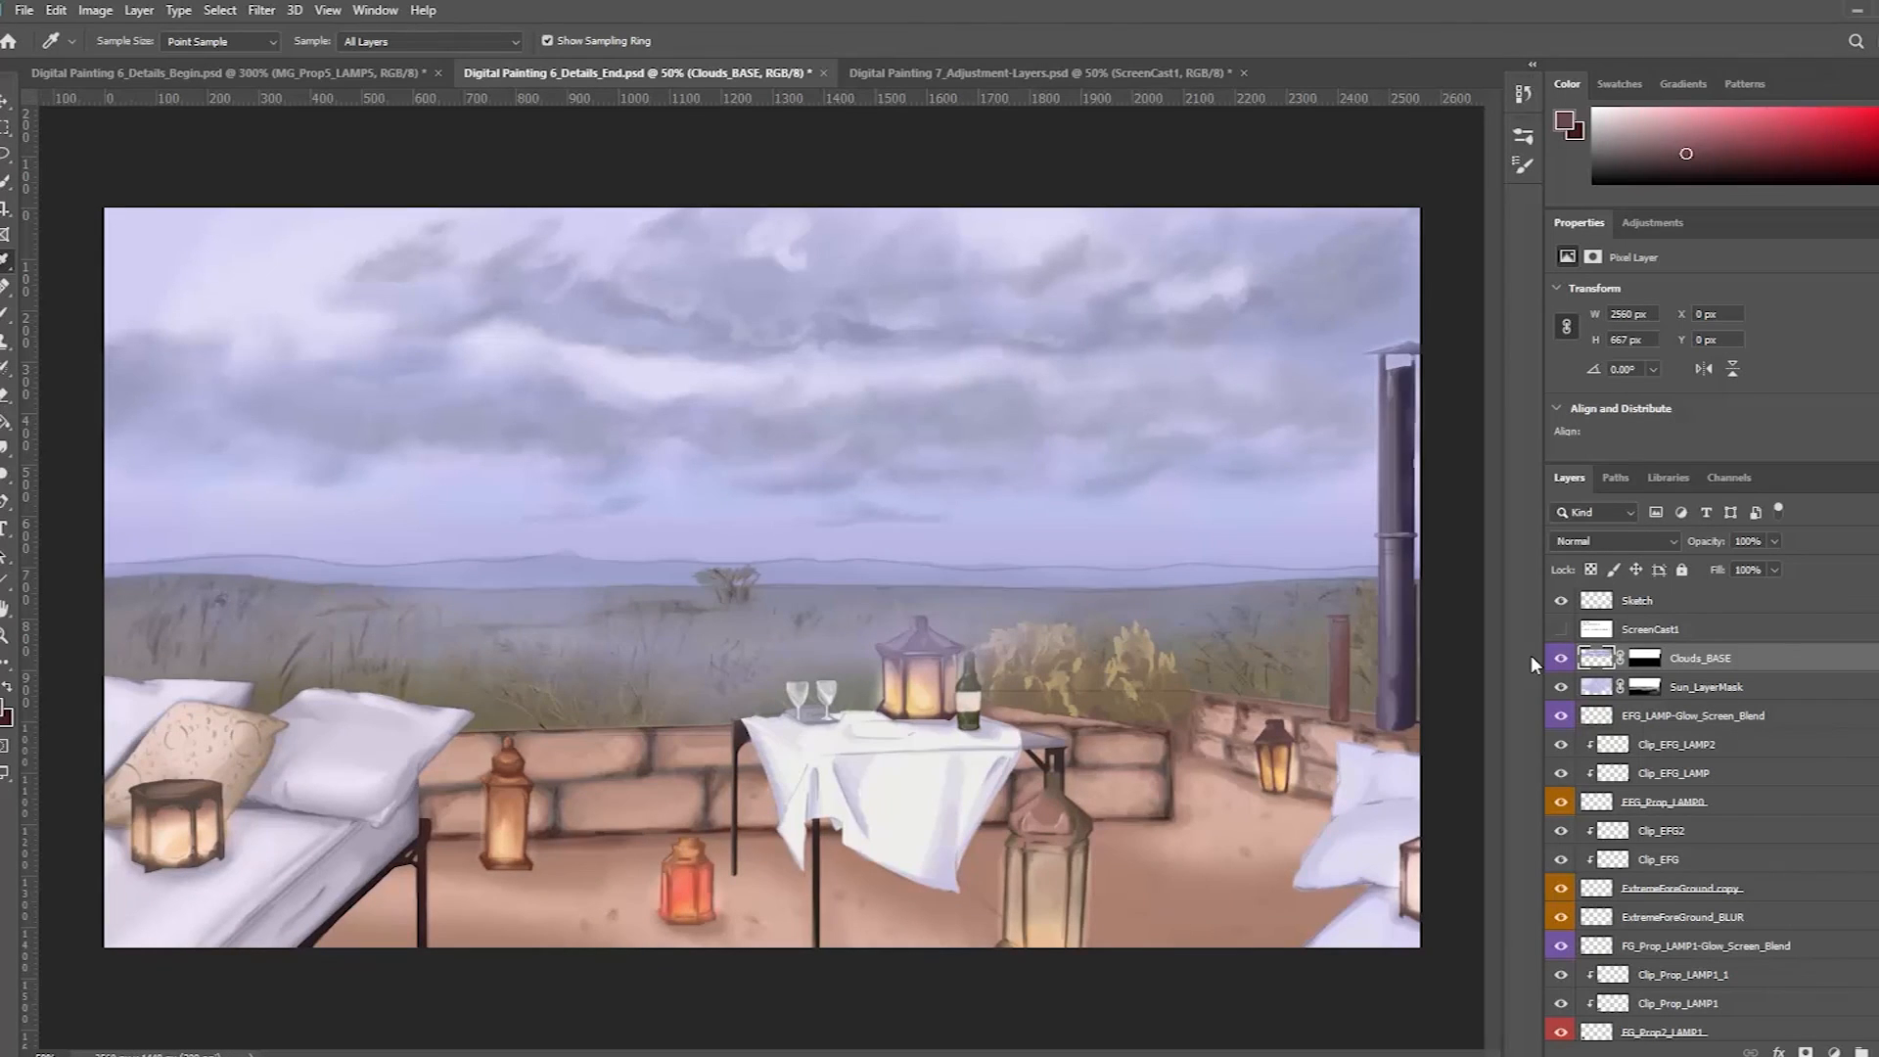
pyautogui.press('v')
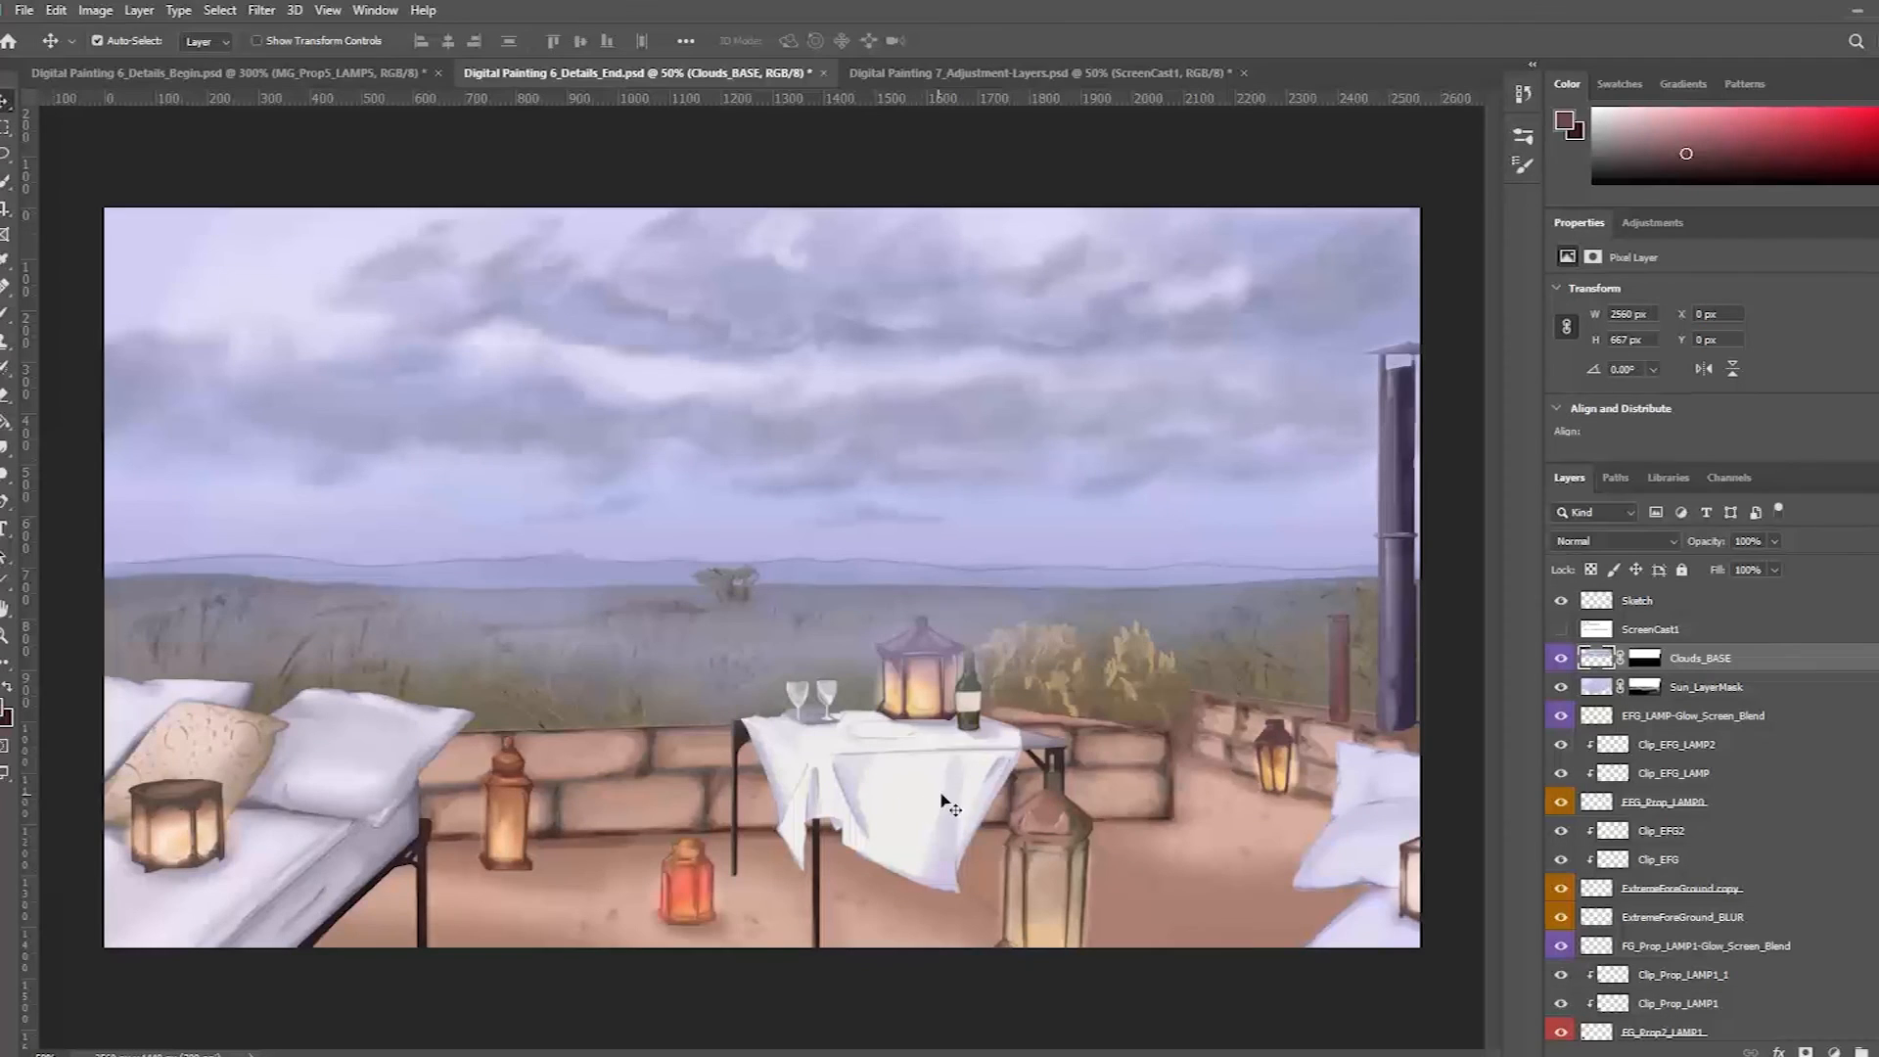
pyautogui.click(1560, 601)
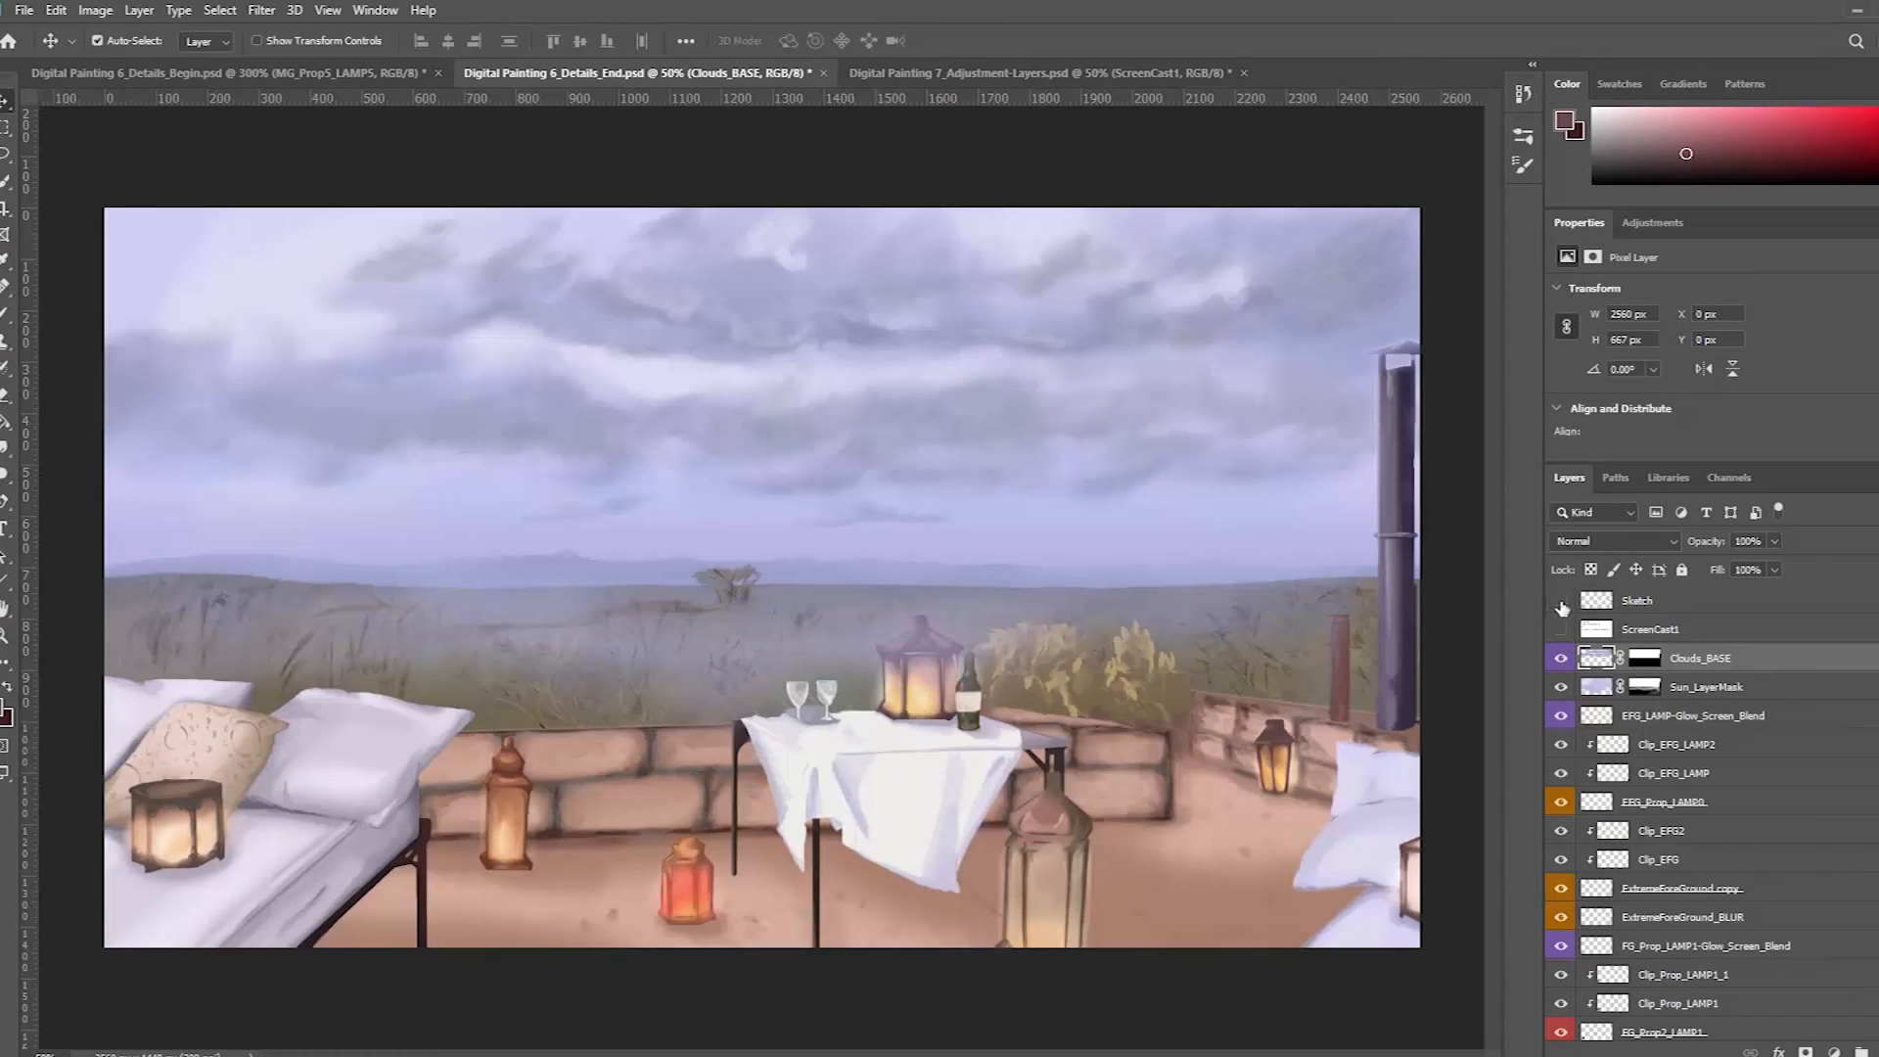